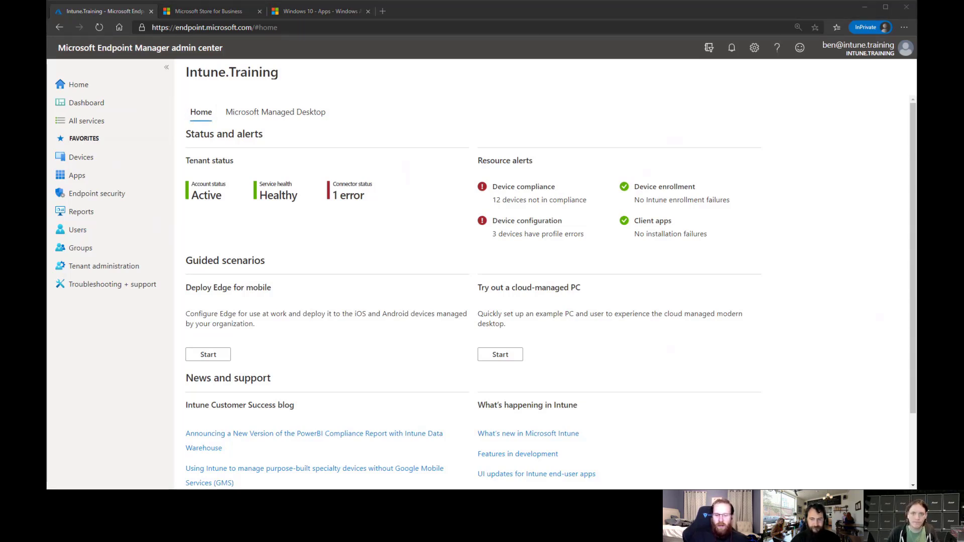
{"action": "left_click", "coordinate": [521, 14]}
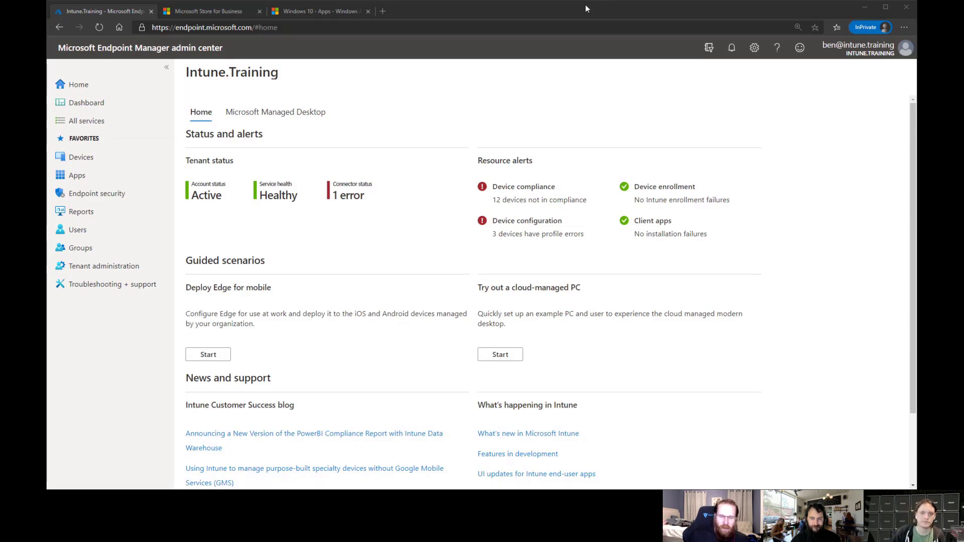
{"action": "left_click", "coordinate": [842, 248]}
{"action": "left_click", "coordinate": [841, 248]}
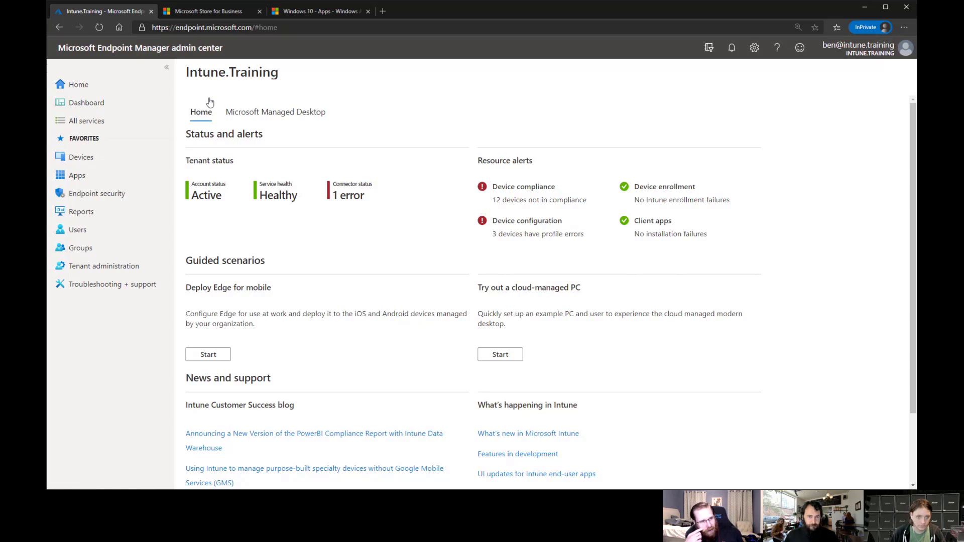
Review the full app list and its filter options, and display only the Windows apps
{"action": "left_click", "coordinate": [86, 175]}
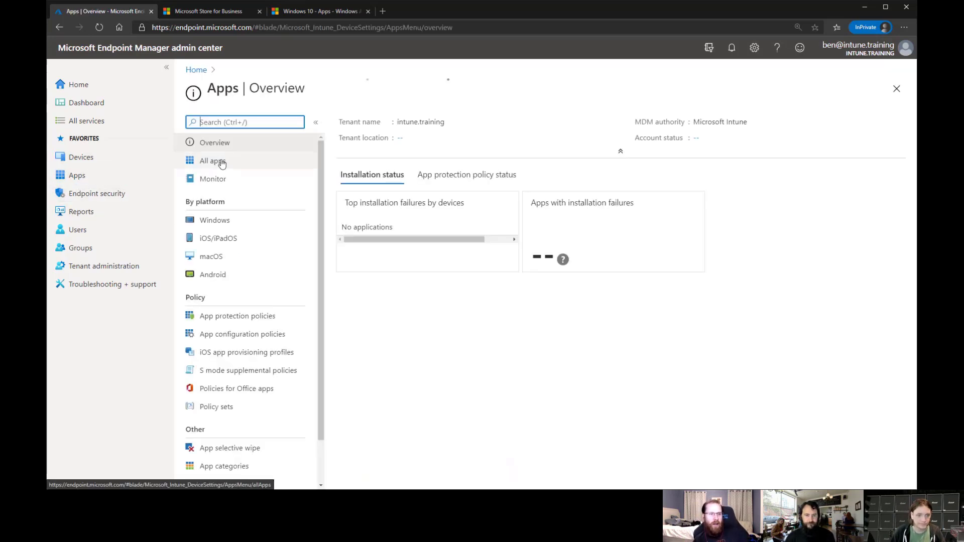
{"action": "left_click", "coordinate": [215, 161]}
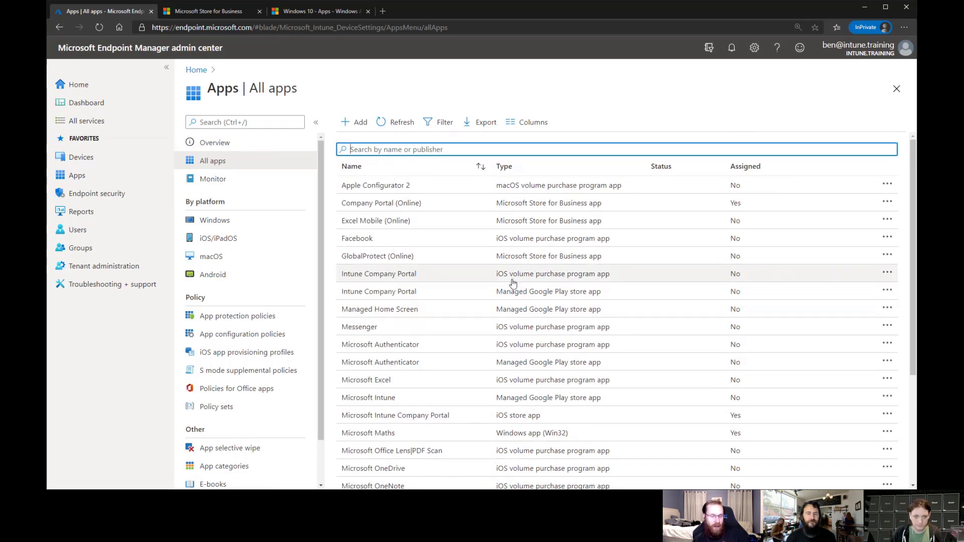
{"action": "scroll", "coordinate": [507, 284], "scroll_direction": "down", "scroll_amount": 3}
{"action": "scroll", "coordinate": [484, 286], "scroll_direction": "up", "scroll_amount": 3}
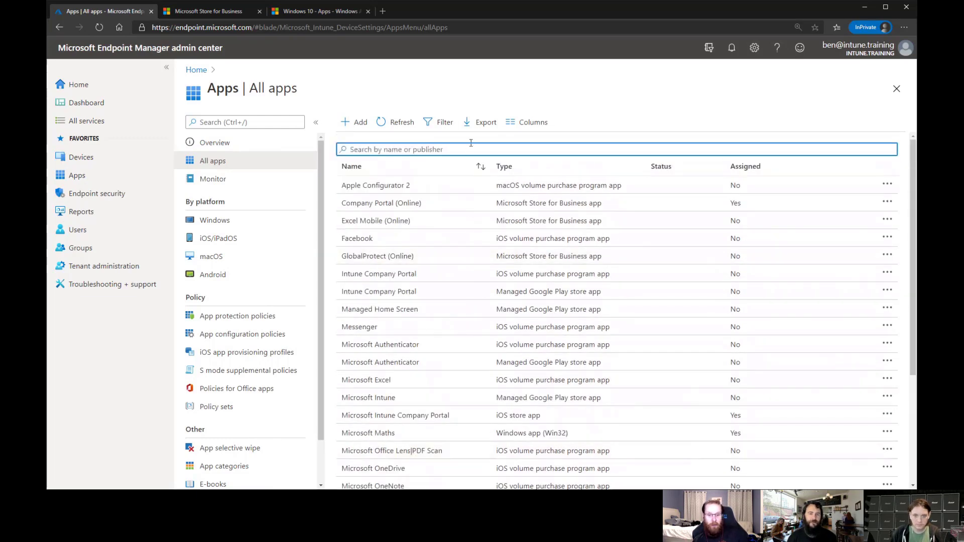
{"action": "left_click", "coordinate": [440, 122]}
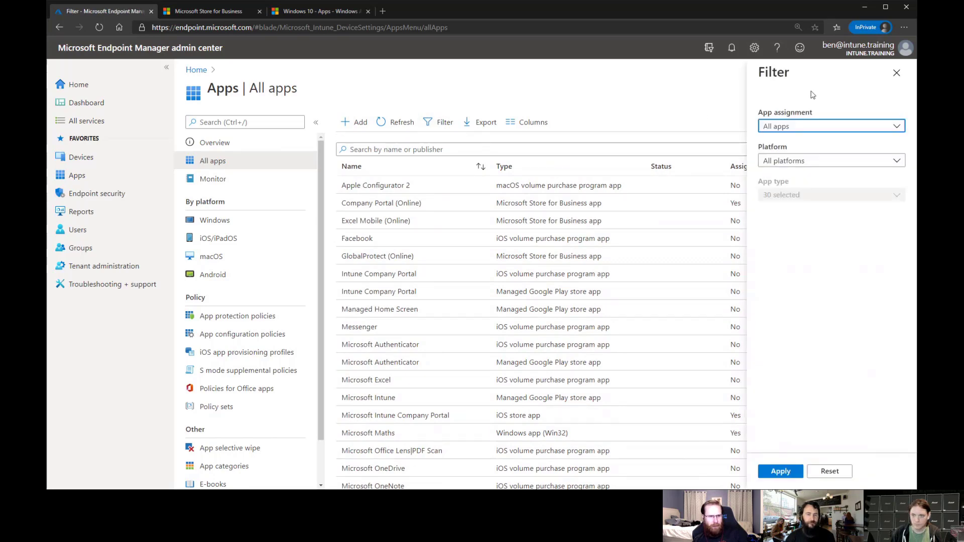
{"action": "left_click", "coordinate": [896, 73]}
{"action": "left_click", "coordinate": [227, 225]}
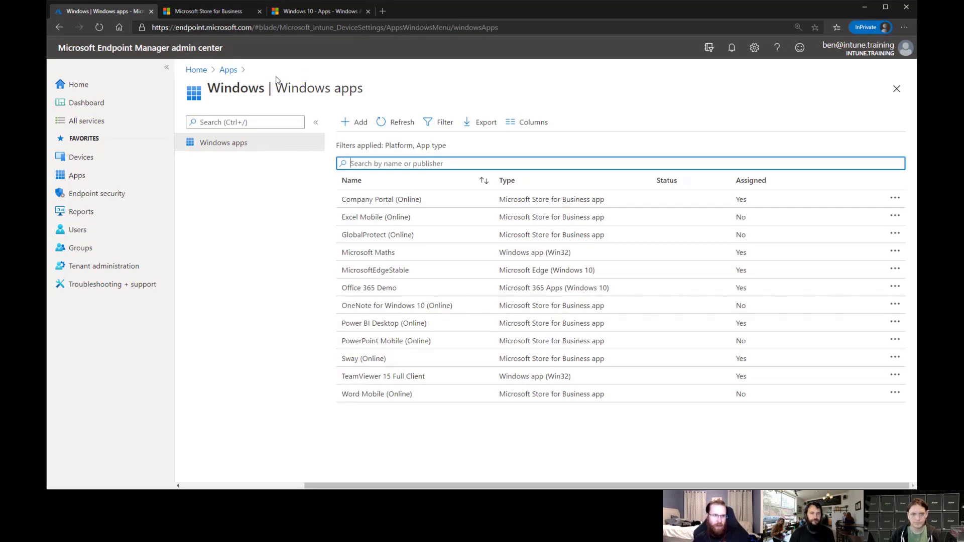
Switch to Microsoft Store for Business, search for "mail" and acquire the free Mail and Calendar app for the organization
{"action": "left_click", "coordinate": [213, 12]}
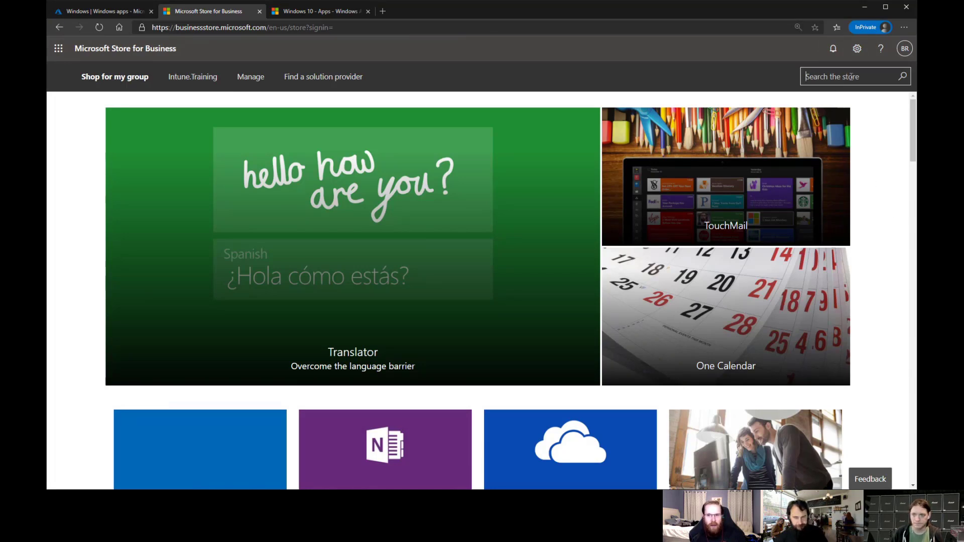
{"action": "left_click", "coordinate": [115, 77]}
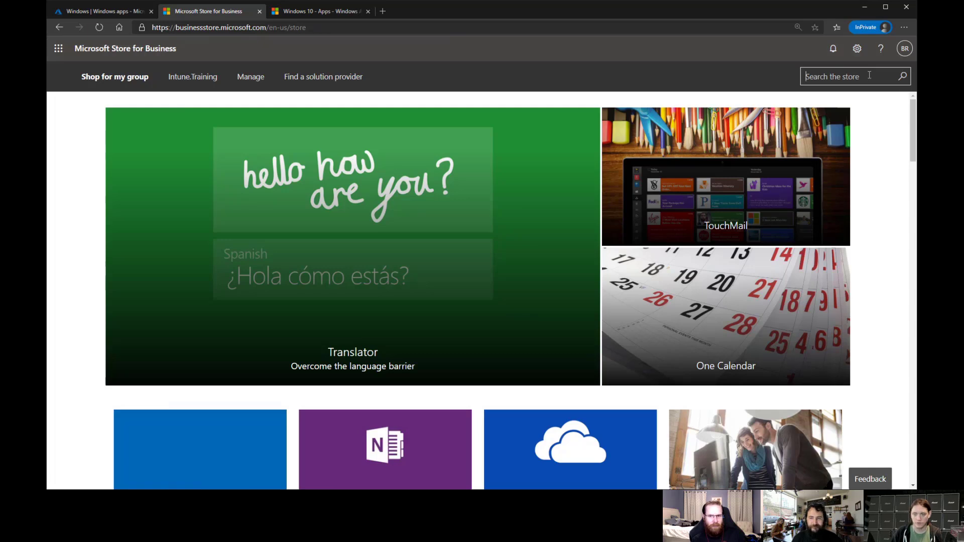
{"action": "type", "text": "mail"}
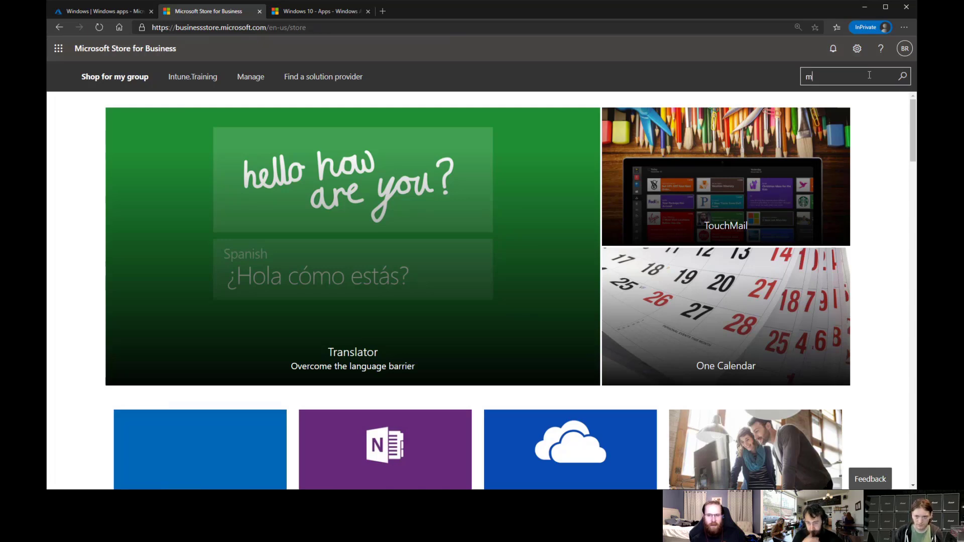
{"action": "key", "text": "Return"}
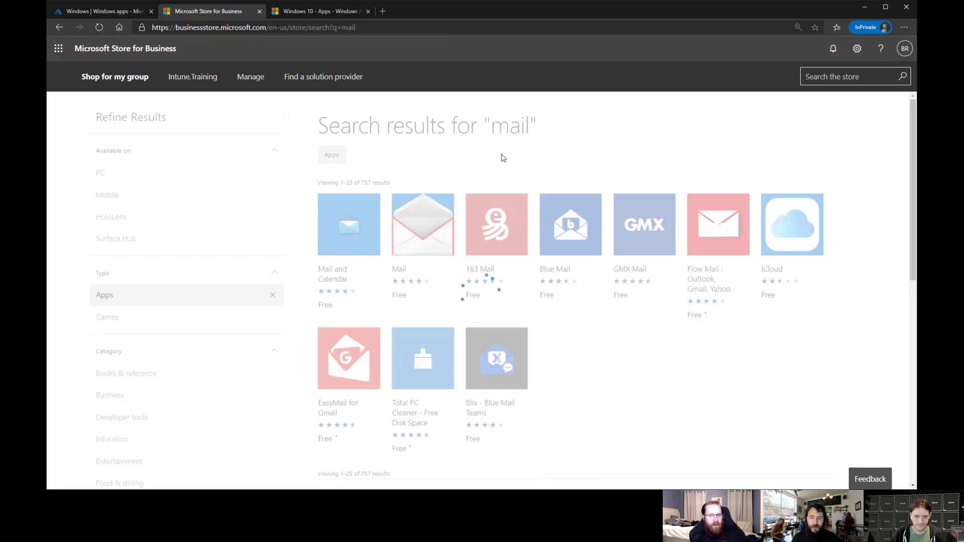
{"action": "left_click", "coordinate": [347, 234]}
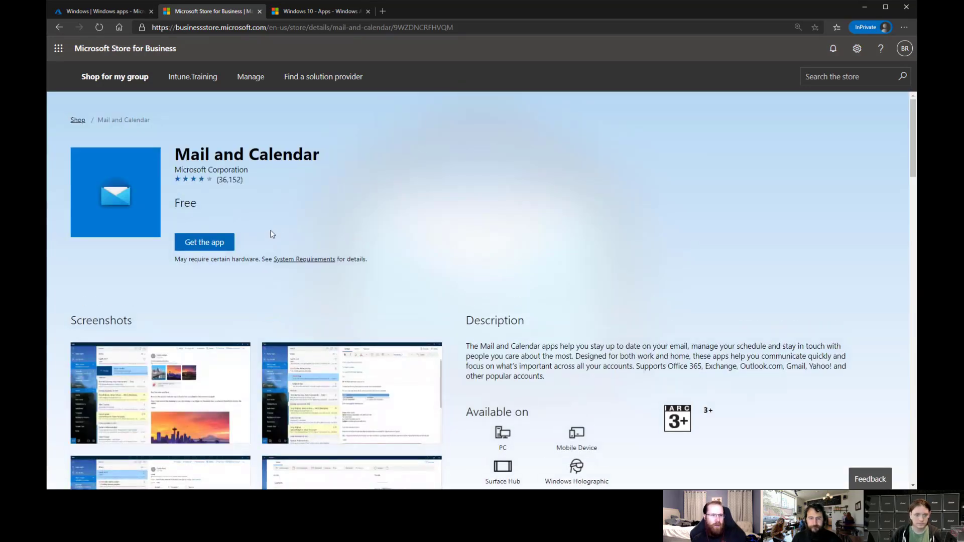
{"action": "left_click", "coordinate": [207, 246]}
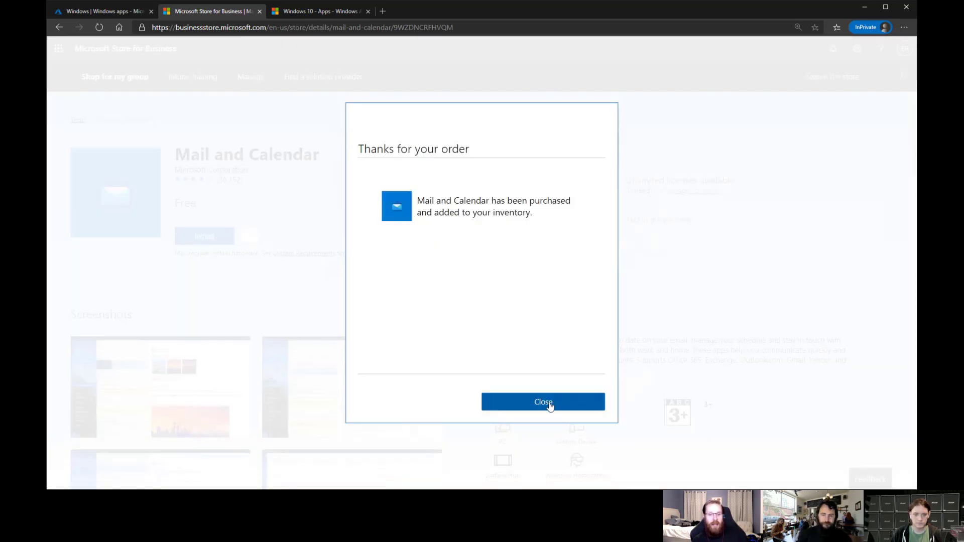
{"action": "left_click", "coordinate": [551, 406]}
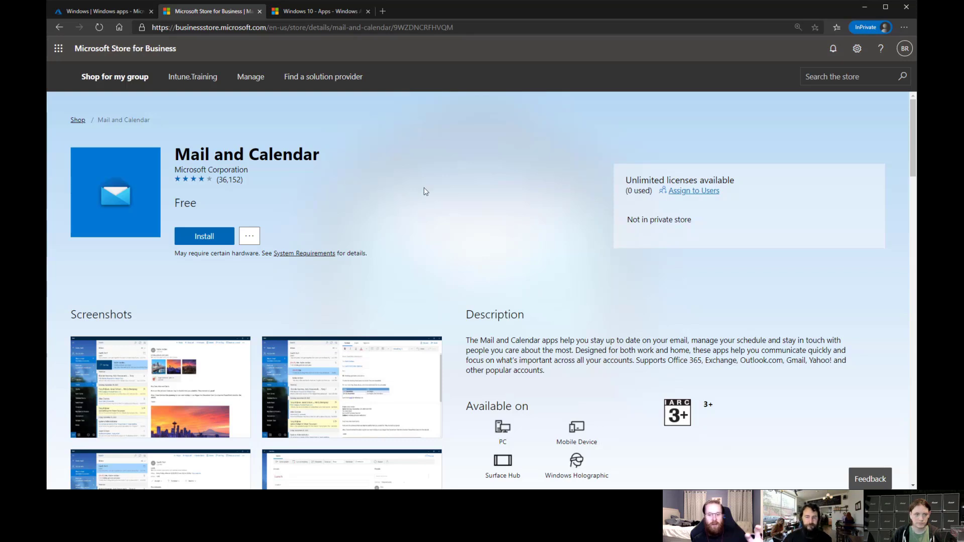
Return to the Endpoint Manager admin center and sync purchased apps through the Microsoft Store for Business connector in Tenant administration
{"action": "left_click", "coordinate": [114, 13]}
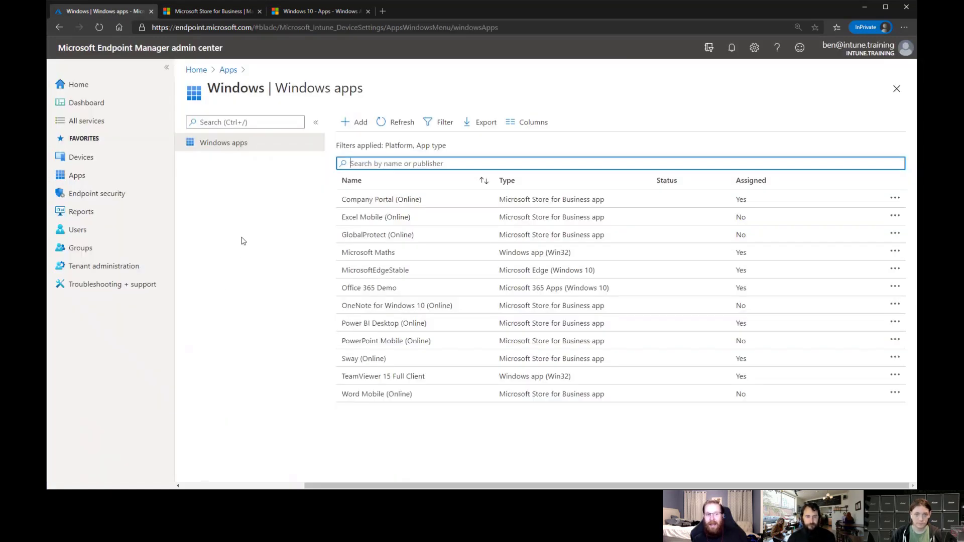
{"action": "left_click", "coordinate": [229, 70]}
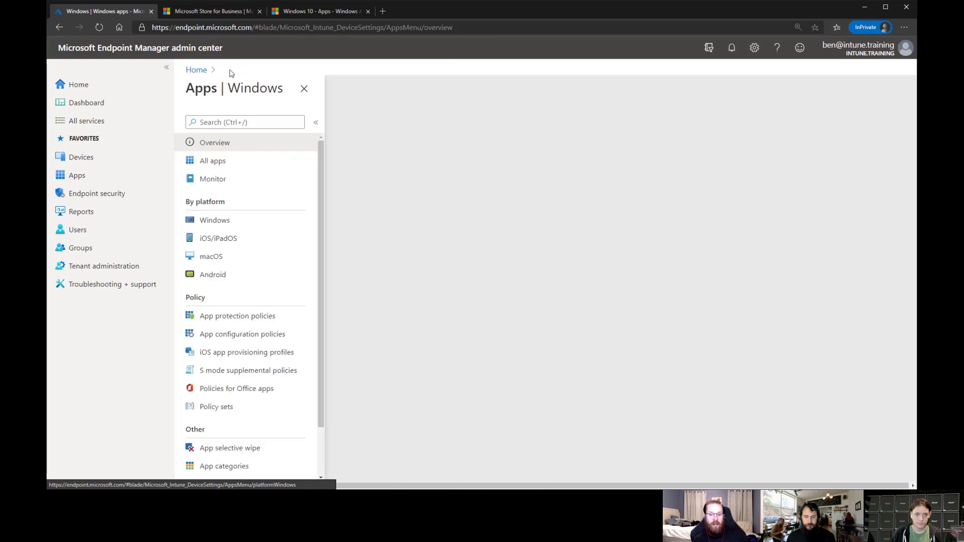
{"action": "scroll", "coordinate": [248, 296], "scroll_direction": "up", "scroll_amount": 1}
{"action": "scroll", "coordinate": [247, 297], "scroll_direction": "down", "scroll_amount": 2}
{"action": "scroll", "coordinate": [248, 297], "scroll_direction": "up", "scroll_amount": 2}
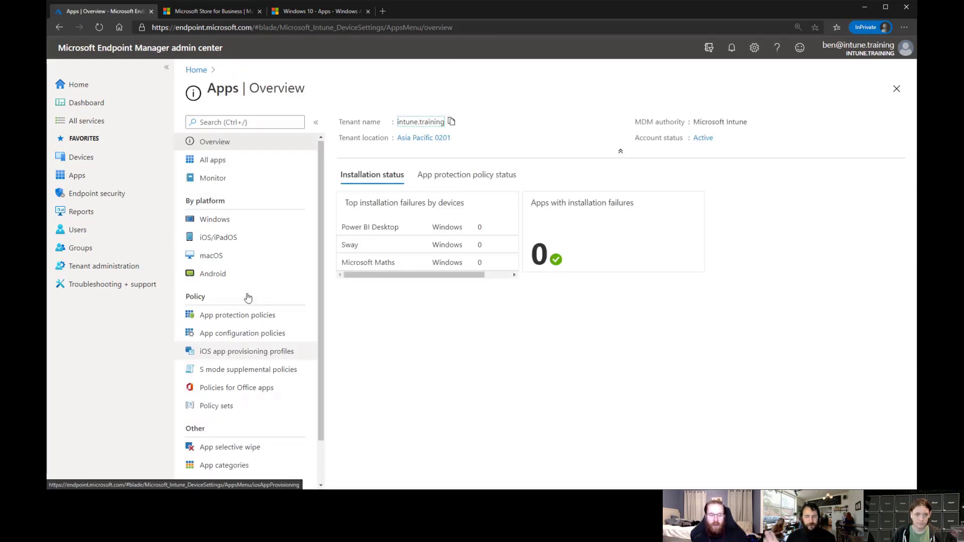
{"action": "left_click", "coordinate": [95, 268]}
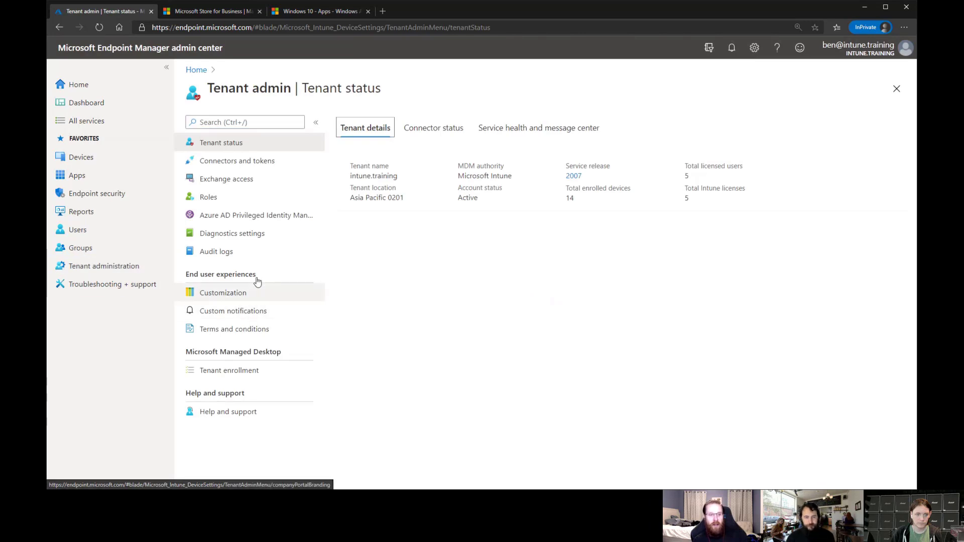
{"action": "left_click", "coordinate": [248, 166]}
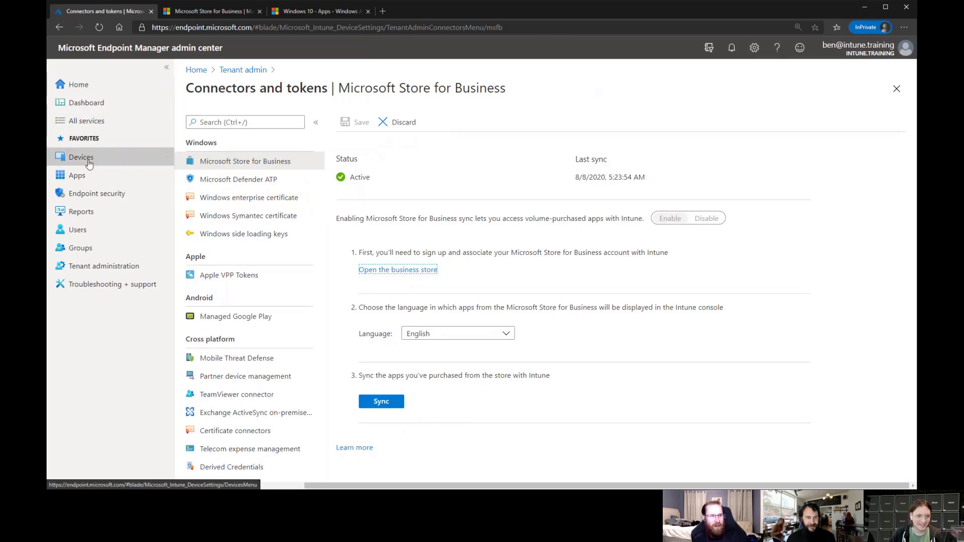
{"action": "left_click", "coordinate": [75, 176]}
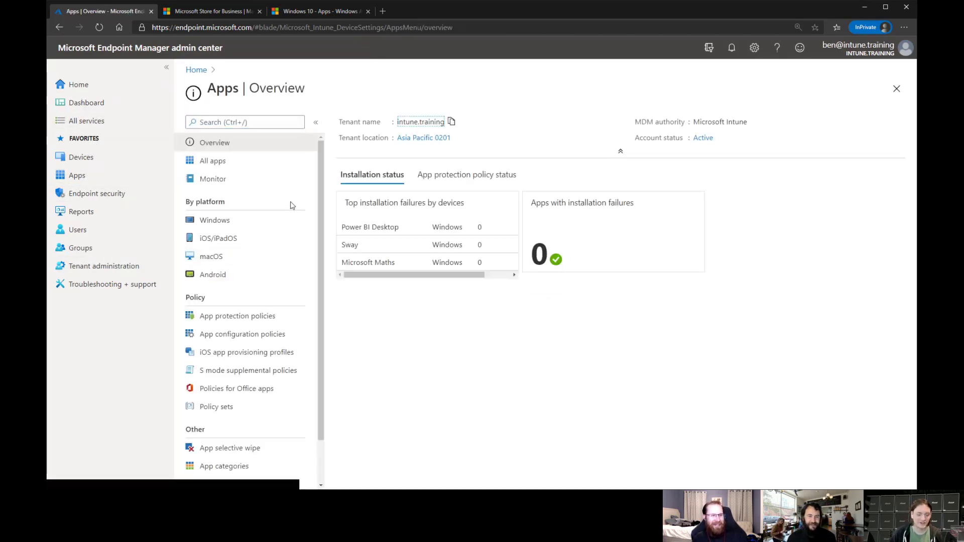
{"action": "left_click", "coordinate": [96, 267]}
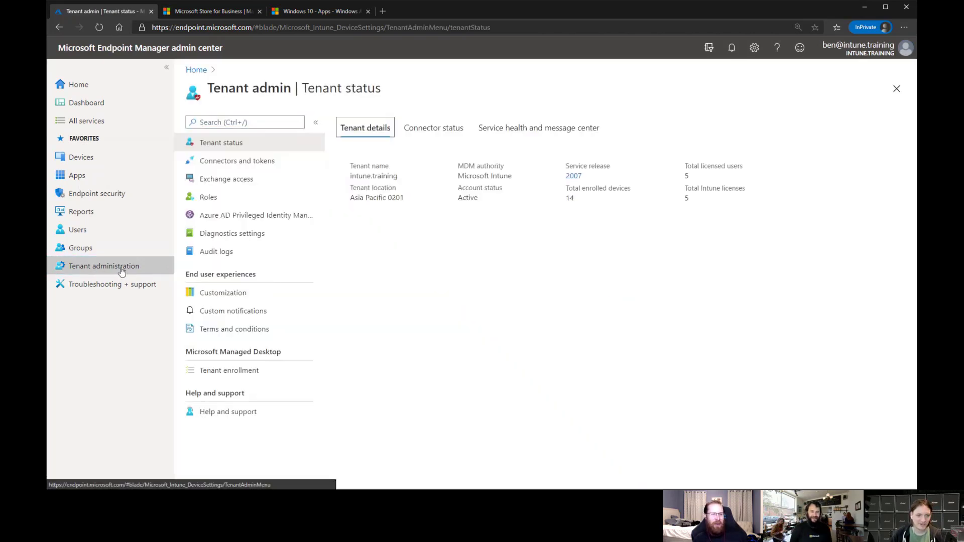
{"action": "left_click", "coordinate": [264, 161]}
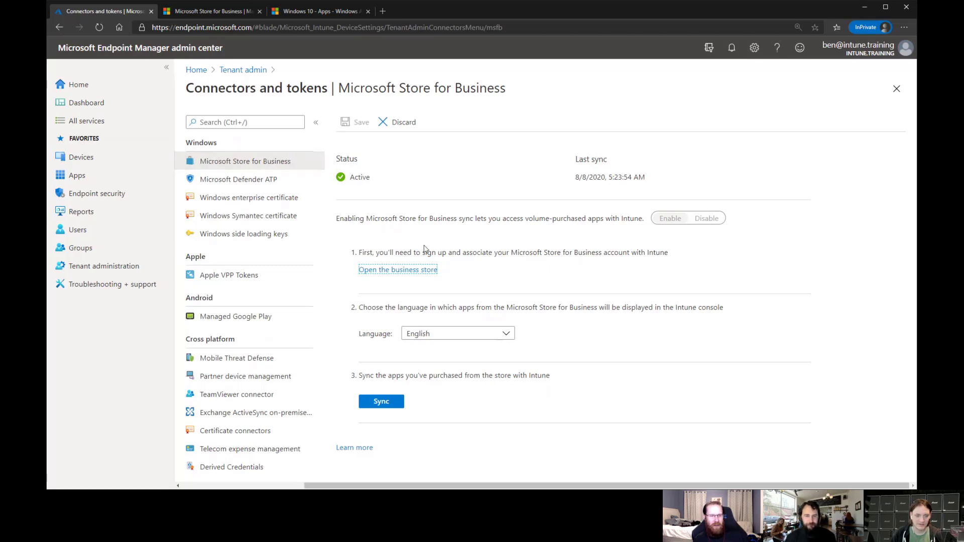
{"action": "left_click", "coordinate": [386, 405]}
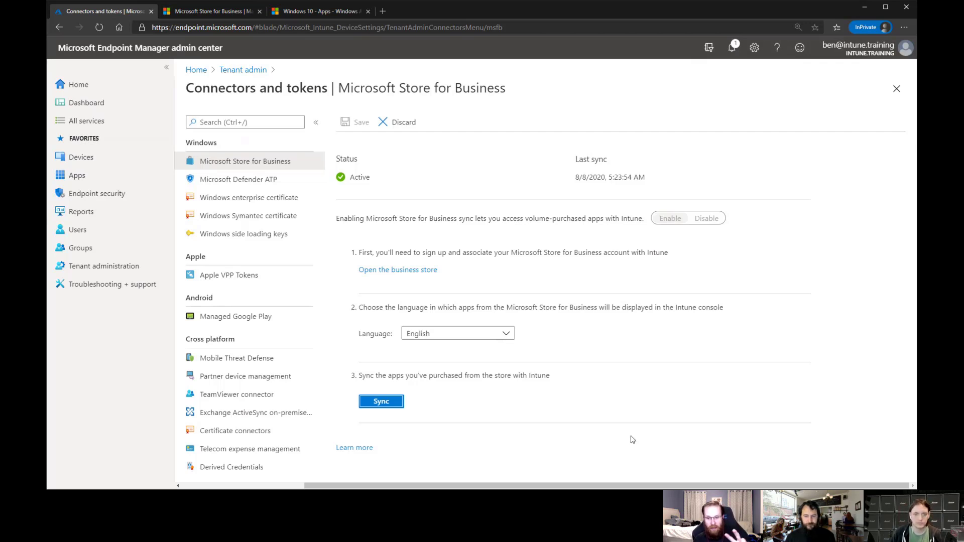
Search Microsoft Store for Business for "solitaire" and look through both pages of results for a suitable app
{"action": "left_click", "coordinate": [207, 12]}
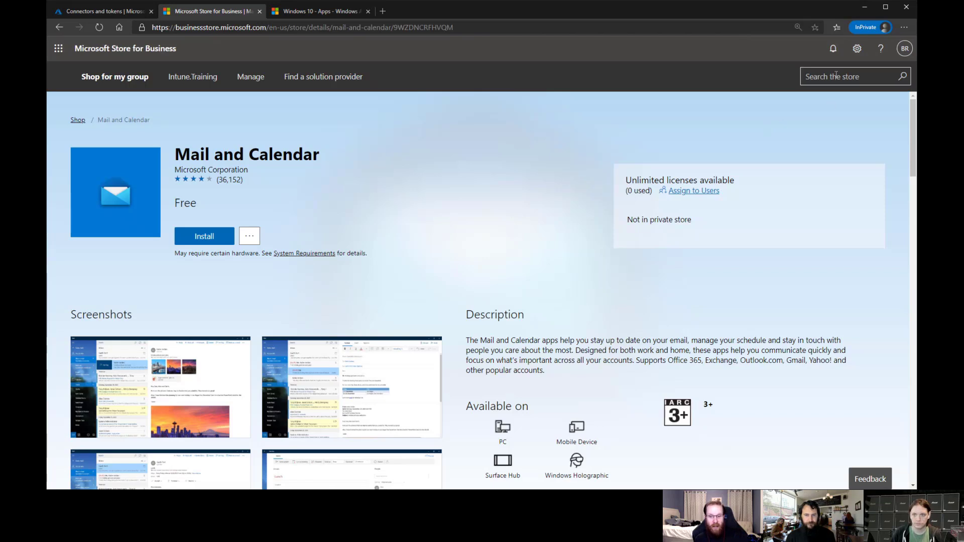
{"action": "type", "text": "solitaire"}
{"action": "key", "text": "Return"}
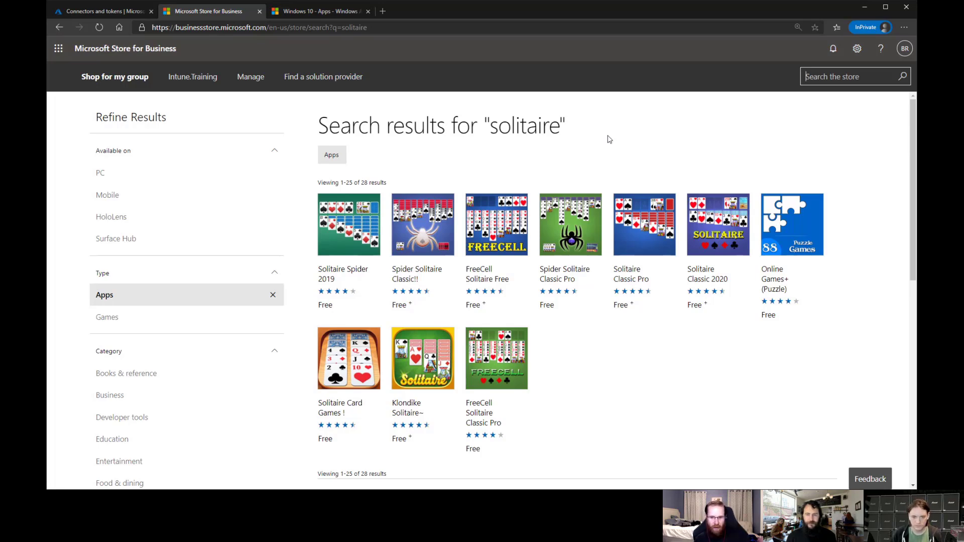
{"action": "scroll", "coordinate": [522, 280], "scroll_direction": "down", "scroll_amount": 4}
{"action": "left_click", "coordinate": [387, 322]}
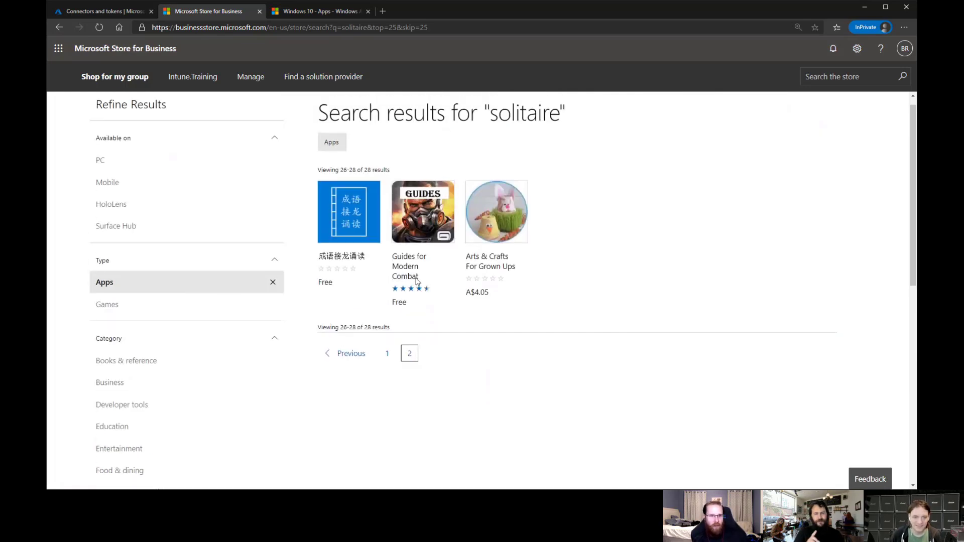
{"action": "scroll", "coordinate": [634, 271], "scroll_direction": "up", "scroll_amount": 1}
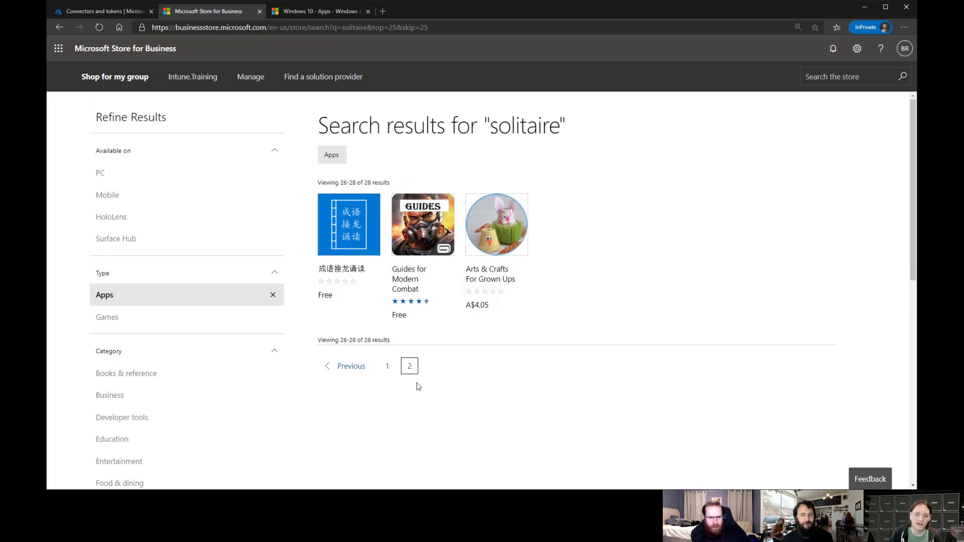
{"action": "left_click", "coordinate": [334, 367]}
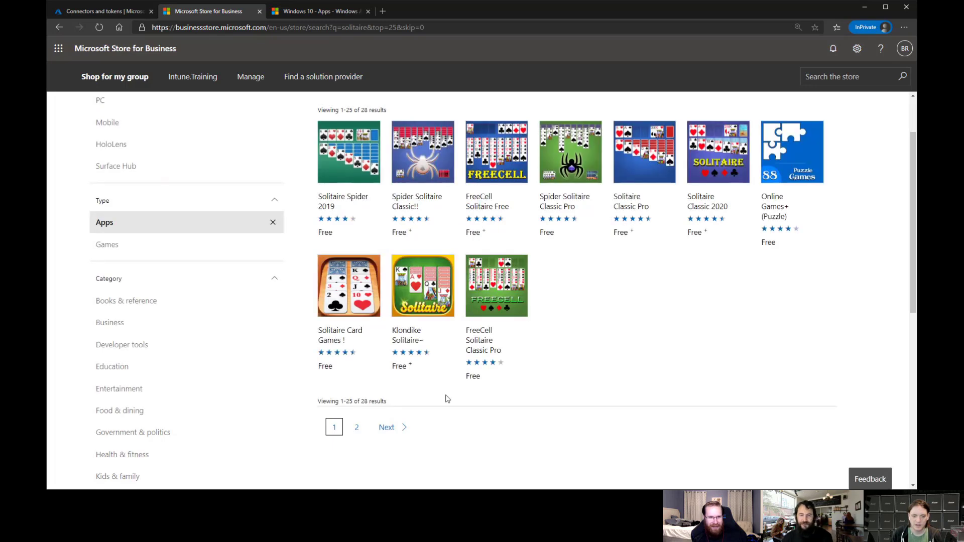
{"action": "scroll", "coordinate": [633, 358], "scroll_direction": "up", "scroll_amount": 2}
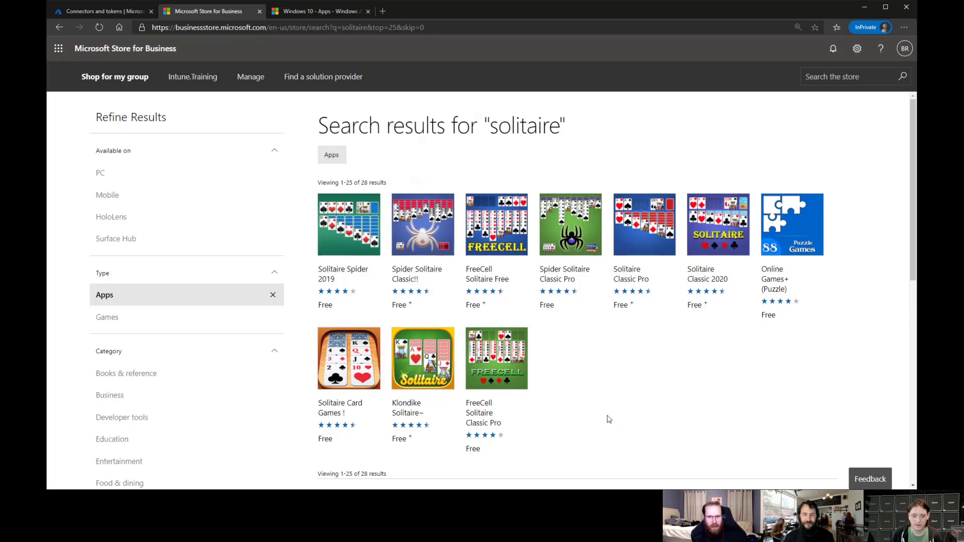
{"action": "scroll", "coordinate": [609, 419], "scroll_direction": "down", "scroll_amount": 3}
{"action": "scroll", "coordinate": [609, 419], "scroll_direction": "up", "scroll_amount": 3}
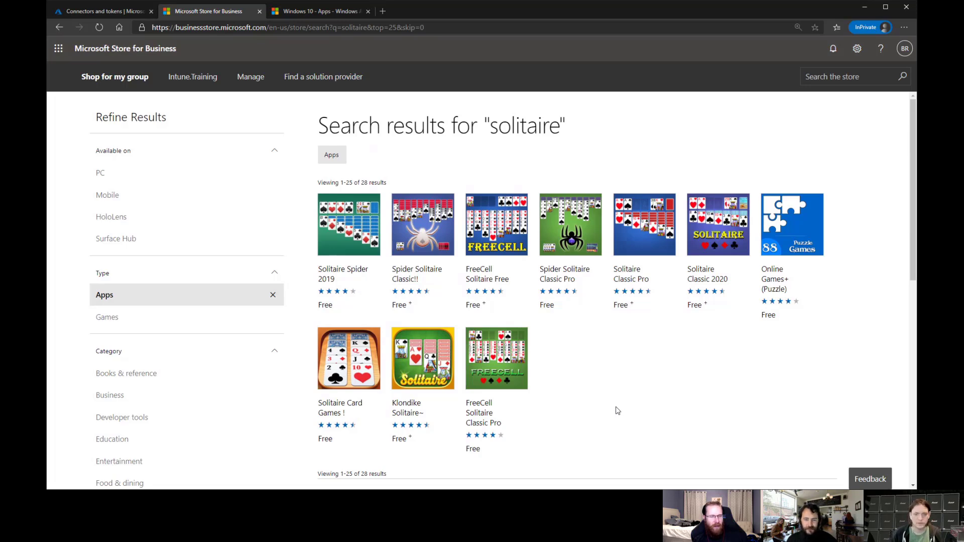
{"action": "scroll", "coordinate": [618, 411], "scroll_direction": "down", "scroll_amount": 10}
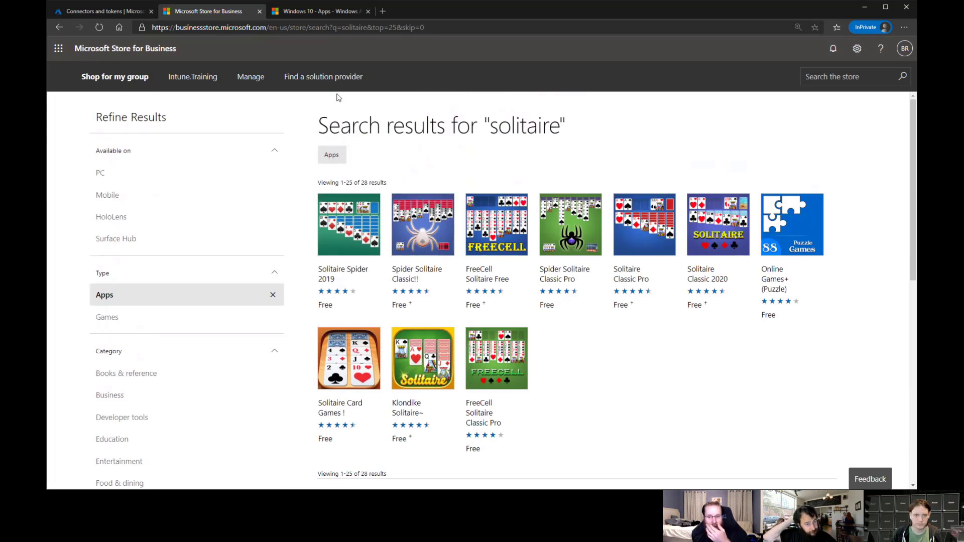
Switch to the Microsoft Docs article "Understand the different apps included in Windows 10" and view its web address
{"action": "left_click", "coordinate": [342, 13]}
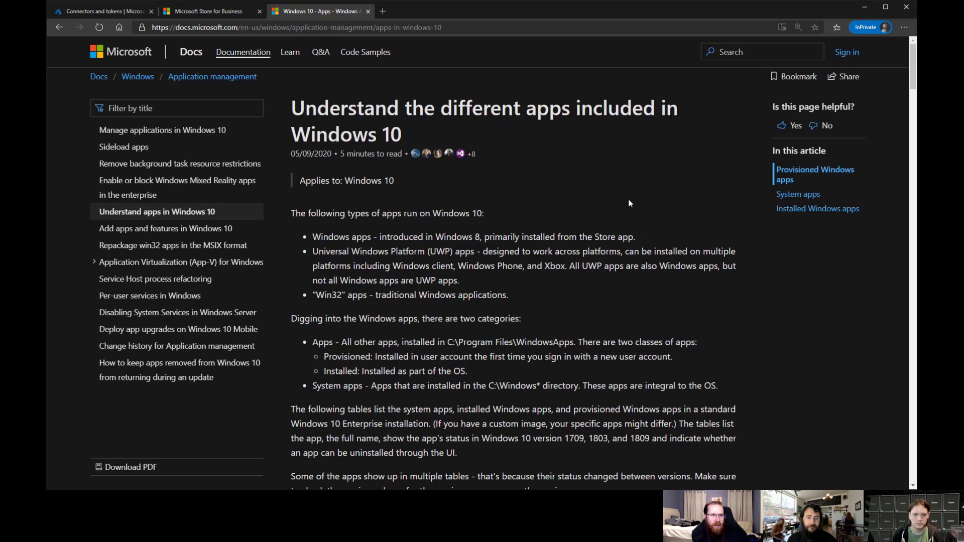
{"action": "left_click", "coordinate": [482, 26]}
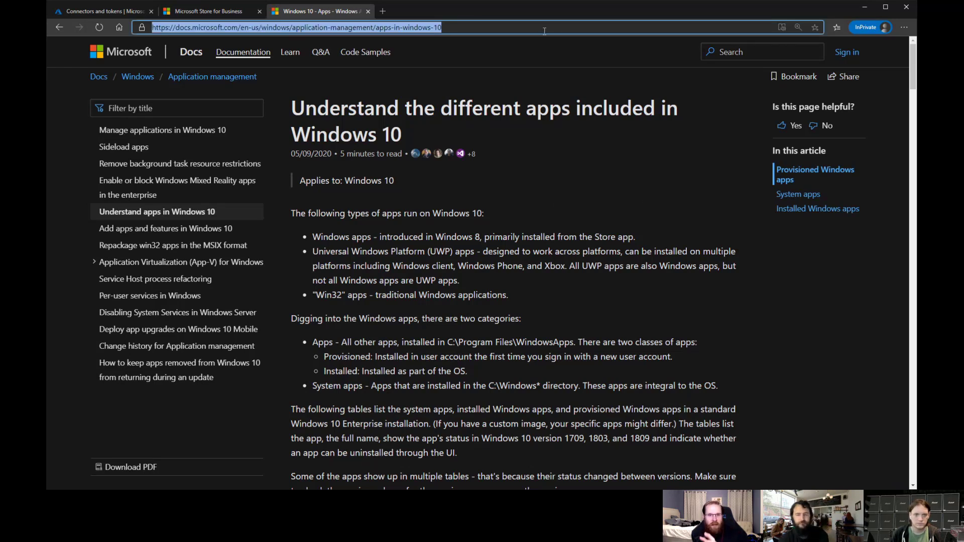
{"action": "left_click", "coordinate": [540, 29]}
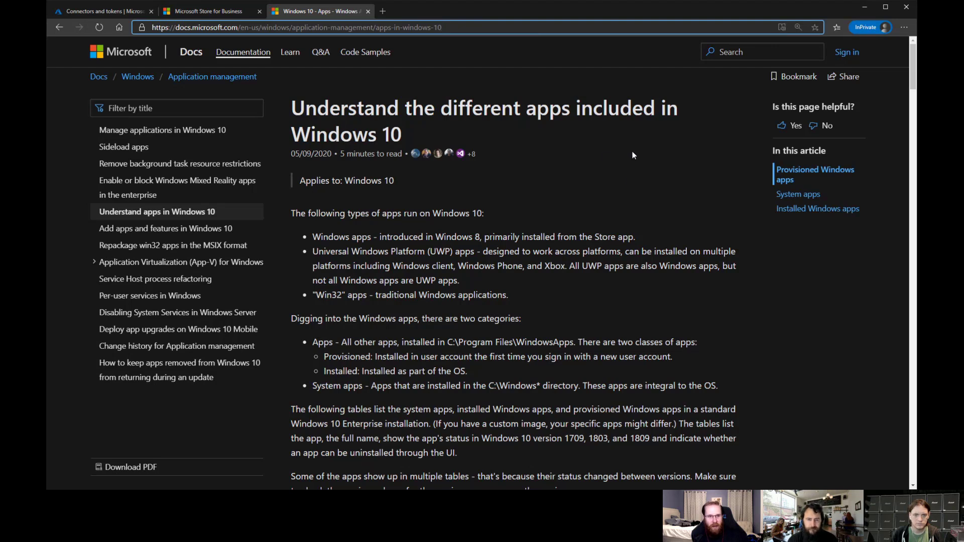
{"action": "left_click", "coordinate": [652, 193]}
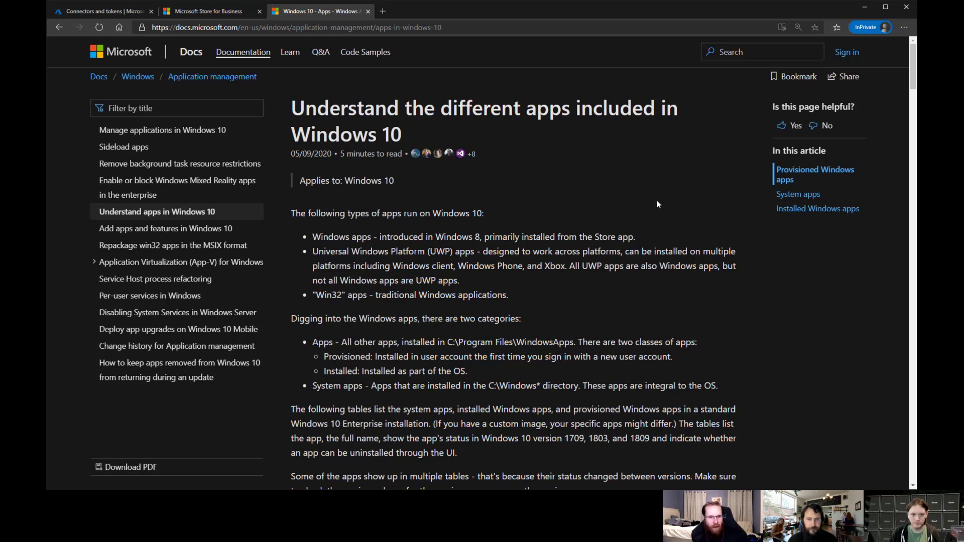
Examine the article's Provisioned Windows apps section, including the Get-AppxProvisionedPackage -Online command and the table of package names
{"action": "scroll", "coordinate": [655, 200], "scroll_direction": "down", "scroll_amount": 6}
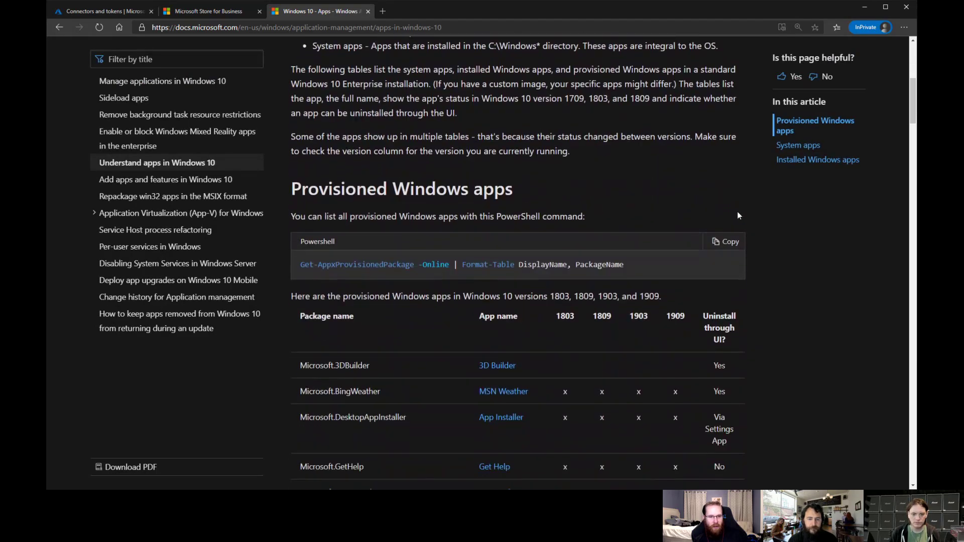
{"action": "scroll", "coordinate": [857, 281], "scroll_direction": "down", "scroll_amount": 4}
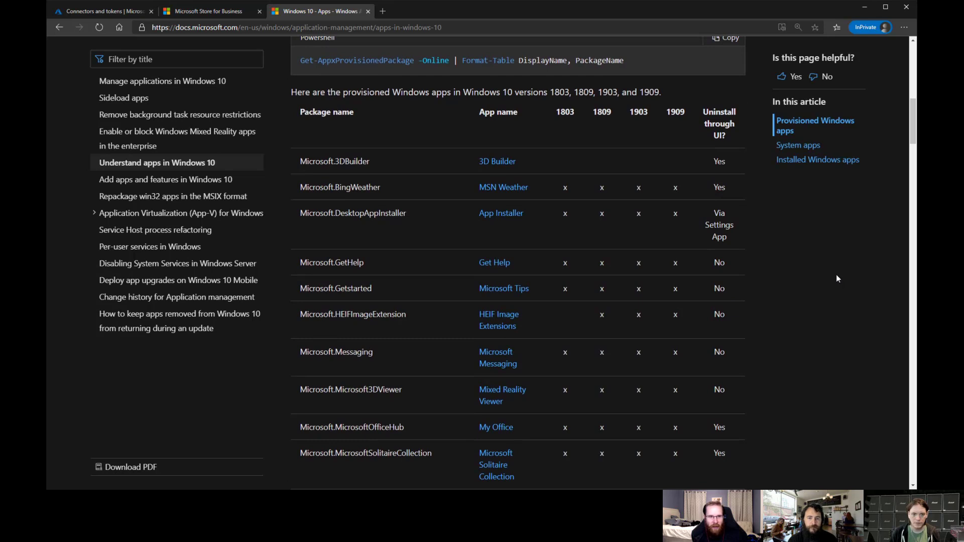
{"action": "scroll", "coordinate": [561, 153], "scroll_direction": "up", "scroll_amount": 1}
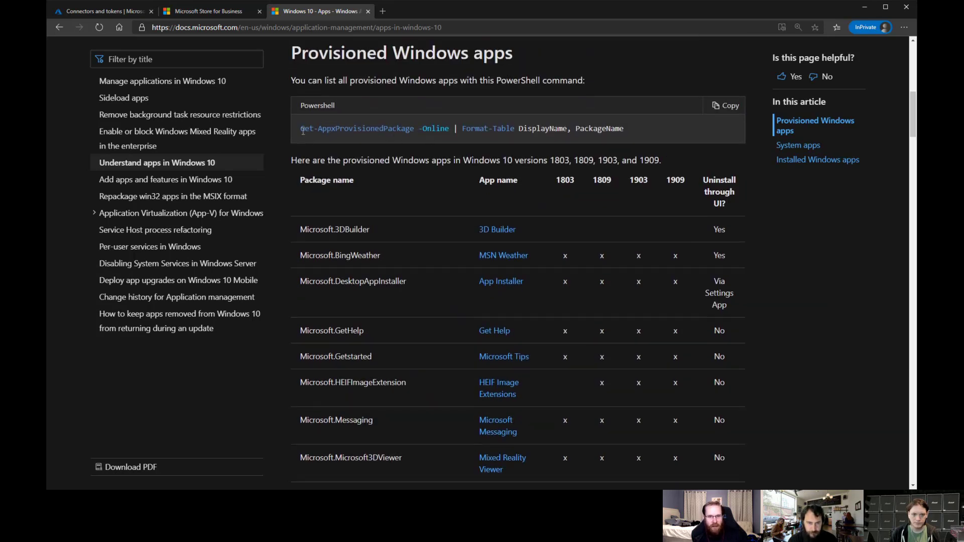
{"action": "left_click_drag", "start_coordinate": [303, 130], "coordinate": [448, 137]}
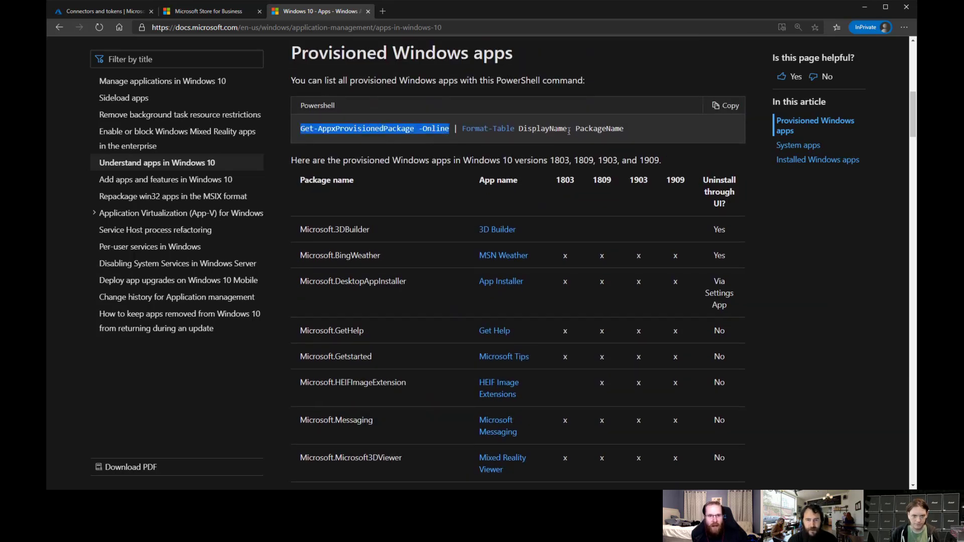
{"action": "left_click", "coordinate": [842, 297]}
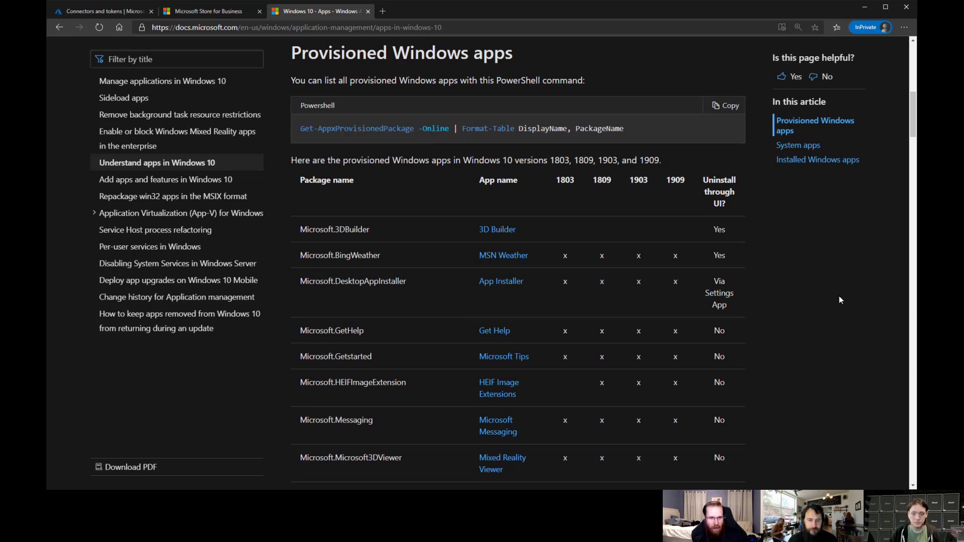
{"action": "left_click_drag", "start_coordinate": [306, 230], "coordinate": [392, 238]}
{"action": "left_click", "coordinate": [370, 232]}
{"action": "scroll", "coordinate": [371, 232], "scroll_direction": "down", "scroll_amount": 1}
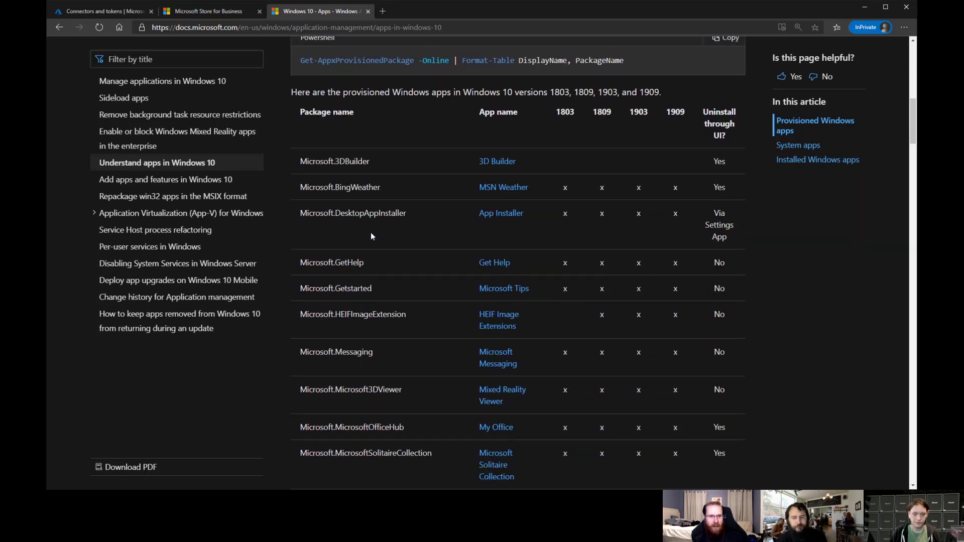
{"action": "scroll", "coordinate": [371, 232], "scroll_direction": "down", "scroll_amount": 1}
{"action": "scroll", "coordinate": [366, 323], "scroll_direction": "up", "scroll_amount": 2}
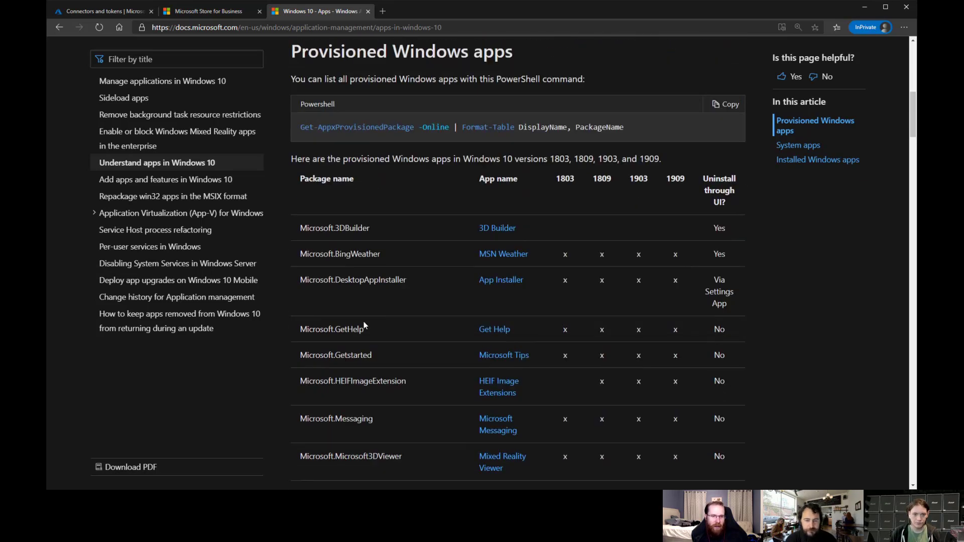
Copy "BingWeather" from the Microsoft.BingWeather package name and search Microsoft Store for Business for it
{"action": "left_click_drag", "start_coordinate": [384, 257], "coordinate": [296, 254]}
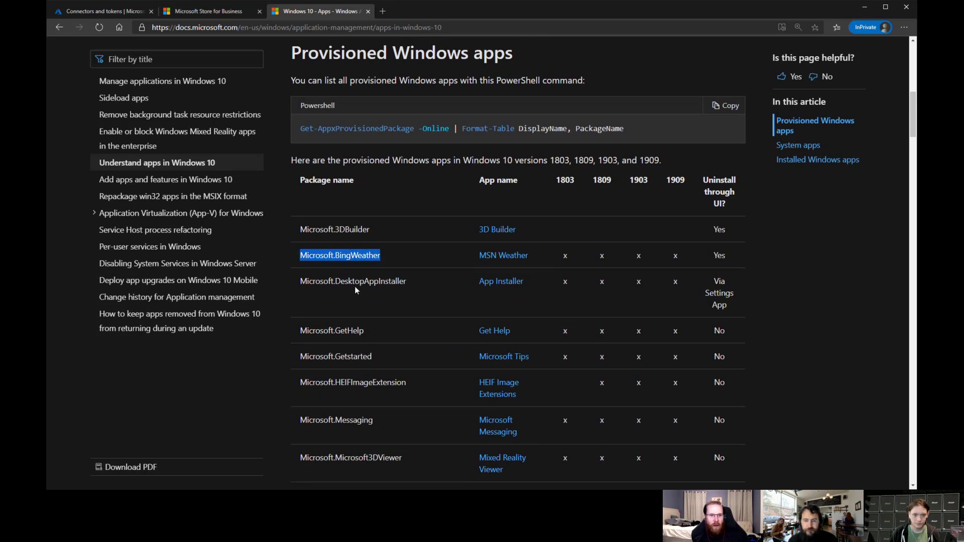
{"action": "left_click_drag", "start_coordinate": [382, 258], "coordinate": [339, 253]}
{"action": "key", "text": "ctrl+c"}
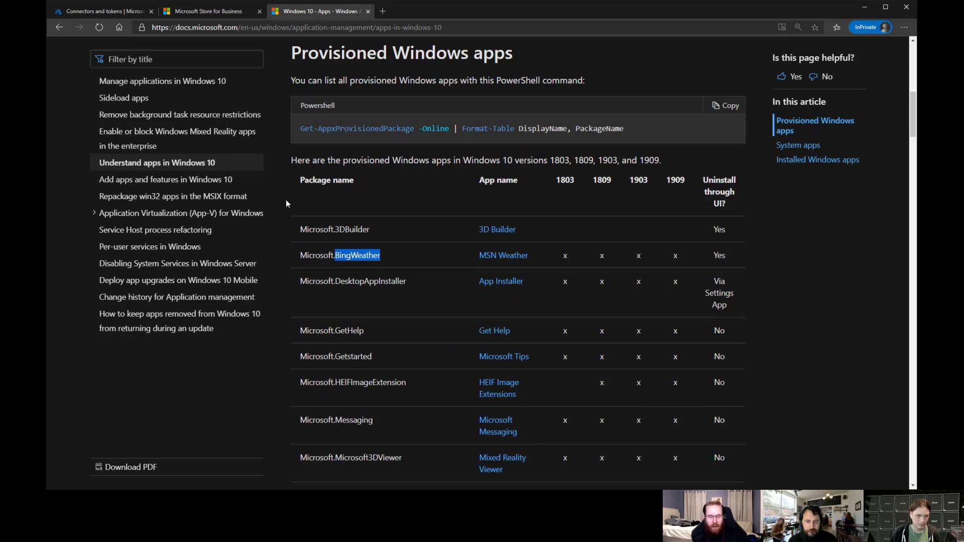
{"action": "left_click", "coordinate": [221, 11]}
{"action": "key", "text": "ctrl+v"}
{"action": "key", "text": "Return"}
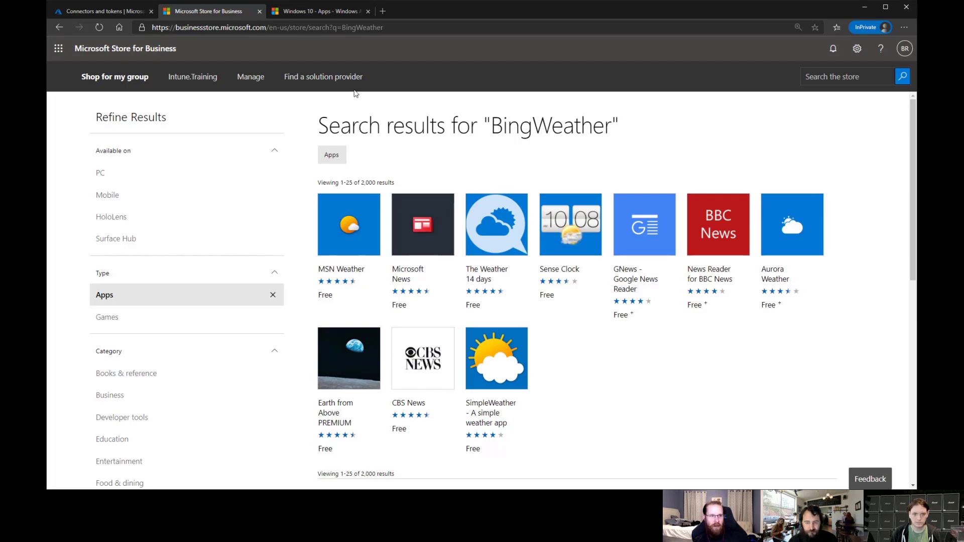
Return to the Windows 10 apps article, open its Microsoft Solitaire Collection link in the Microsoft Store app and share the product's link
{"action": "left_click", "coordinate": [332, 14]}
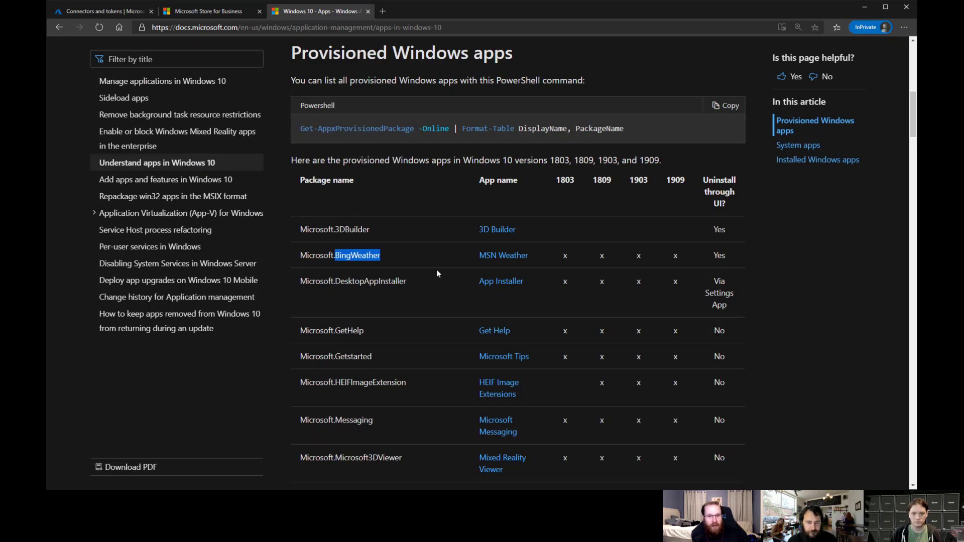
{"action": "left_click", "coordinate": [403, 259]}
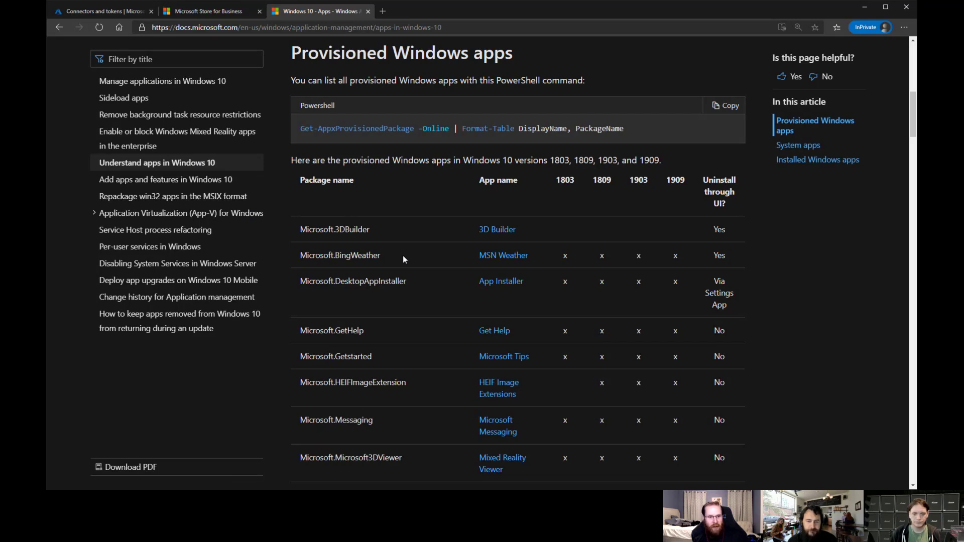
{"action": "scroll", "coordinate": [402, 255], "scroll_direction": "down", "scroll_amount": 4}
{"action": "left_click_drag", "start_coordinate": [445, 322], "coordinate": [361, 315]}
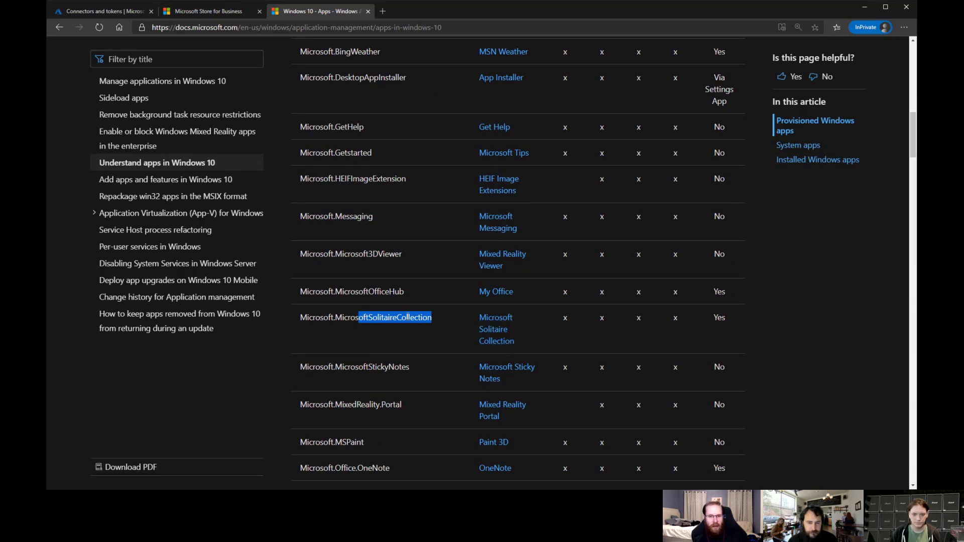
{"action": "left_click", "coordinate": [501, 323]}
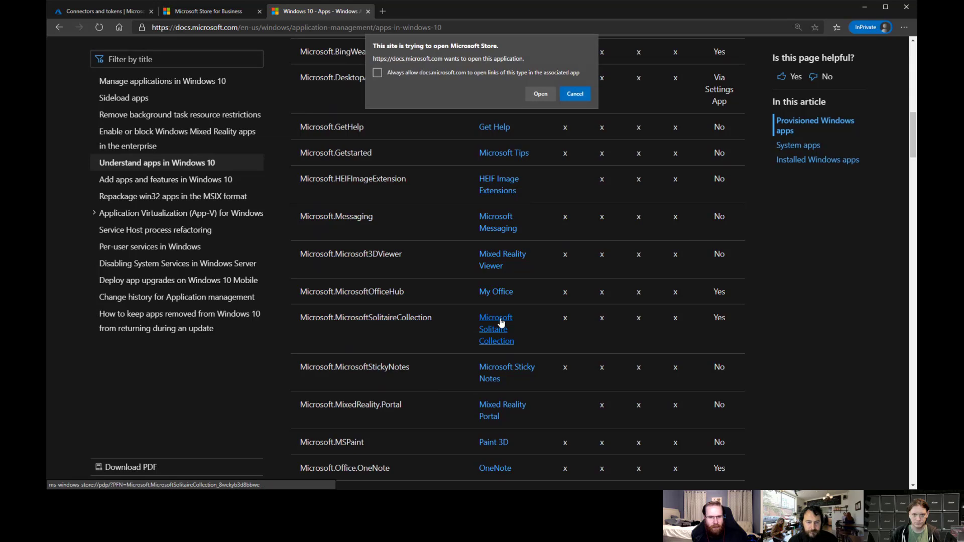
{"action": "left_click", "coordinate": [540, 95]}
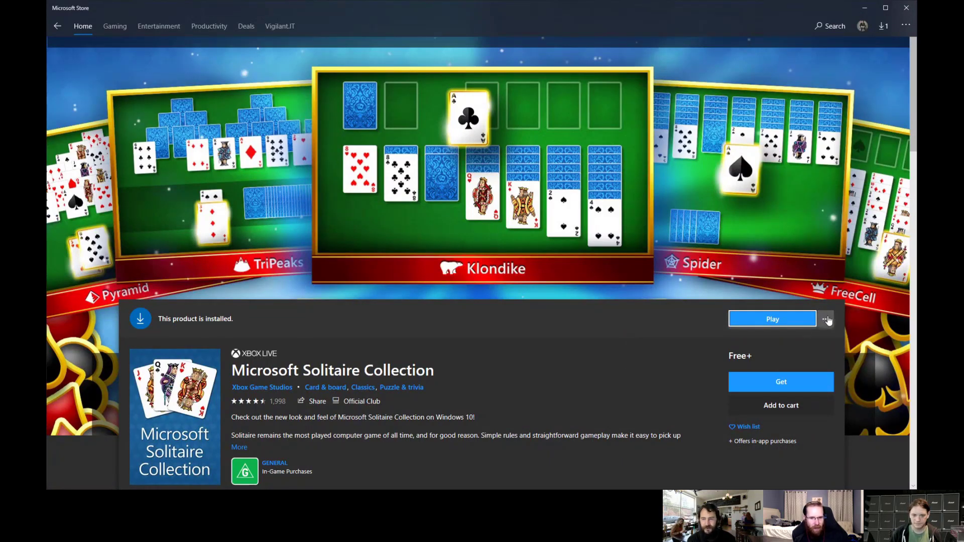
{"action": "left_click", "coordinate": [313, 403]}
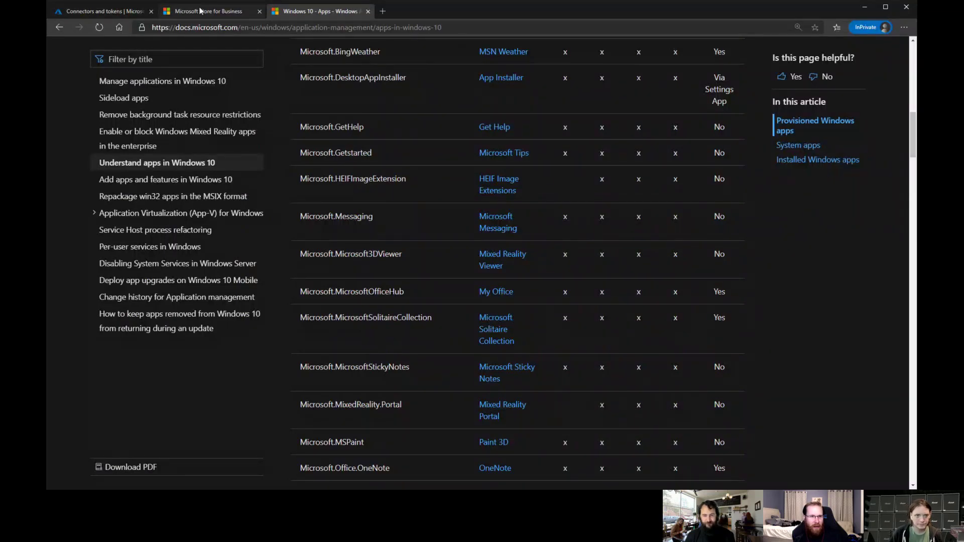
{"action": "left_click", "coordinate": [382, 11]}
{"action": "type", "text": "https://www.microsoft.com/store/productId/9WZDNCRFHWD2"}
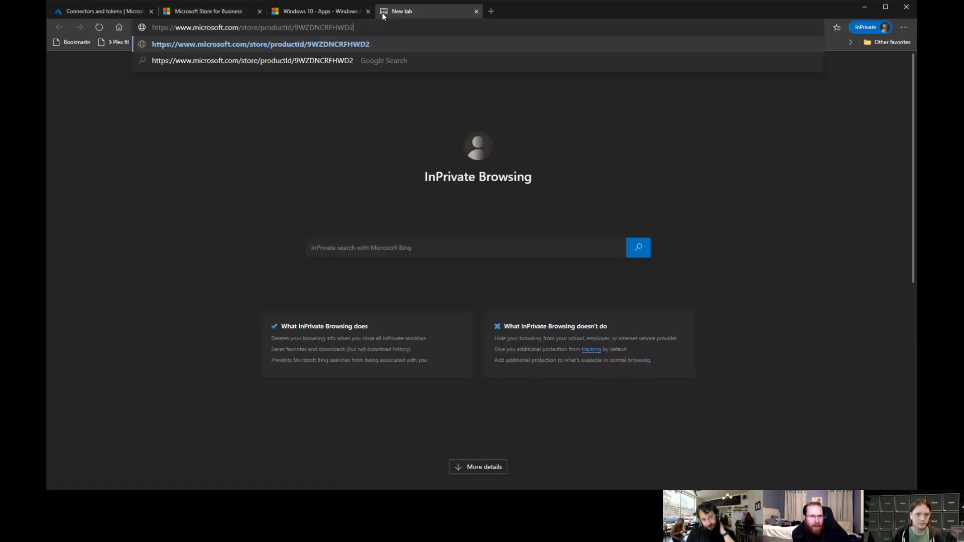
{"action": "key", "text": "Return"}
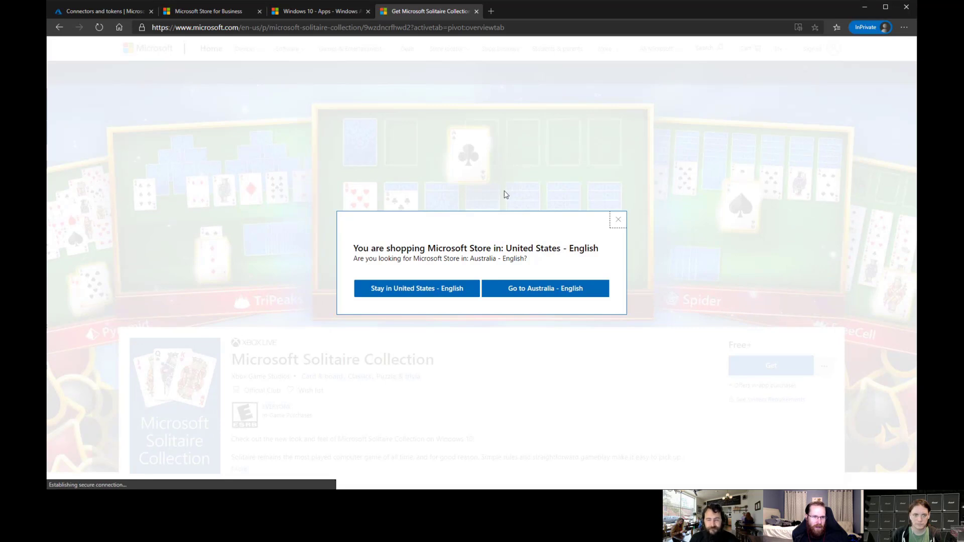
Highlight the product ID in the Solitaire page's web address, then re-enter the short productId link and highlight its ID 9WZDNCRFHWD2
{"action": "left_click_drag", "start_coordinate": [364, 27], "coordinate": [418, 28]}
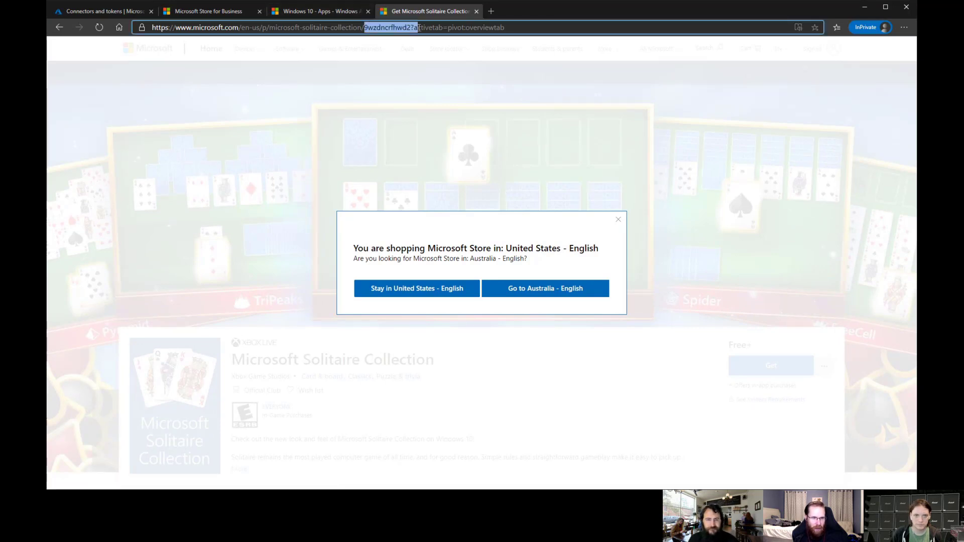
{"action": "left_click", "coordinate": [545, 25]}
{"action": "key", "text": "ctrl+a"}
{"action": "type", "text": "https://www.microsoft.com/store/productId/9WZDNCRFHWD2"}
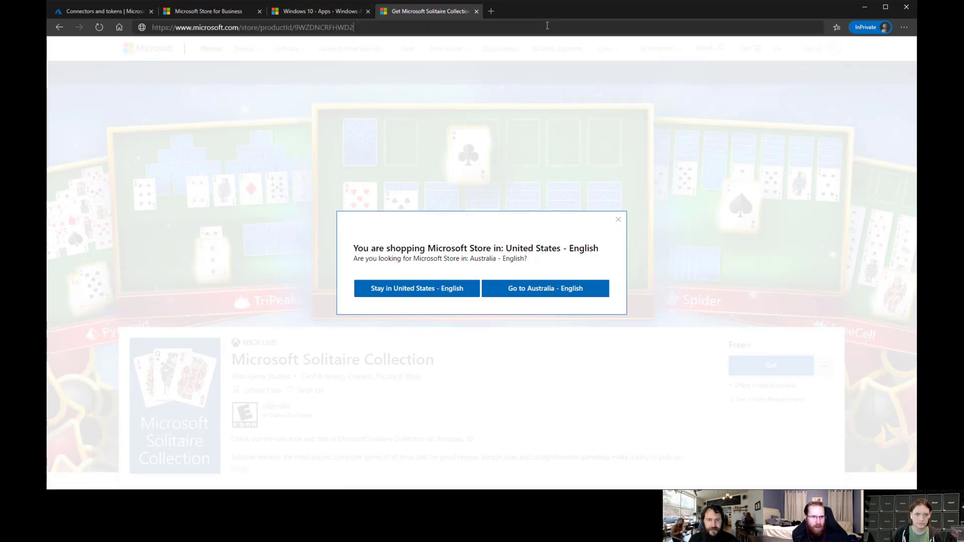
{"action": "left_click_drag", "start_coordinate": [353, 27], "coordinate": [295, 27]}
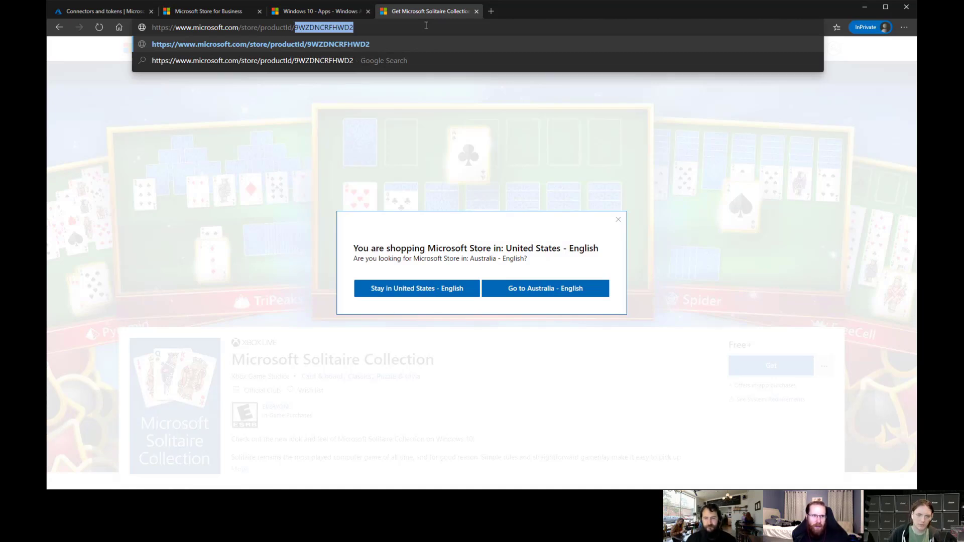
Open MSN Weather from the Microsoft Store for Business results and inspect the product ID in its web address
{"action": "left_click", "coordinate": [209, 11]}
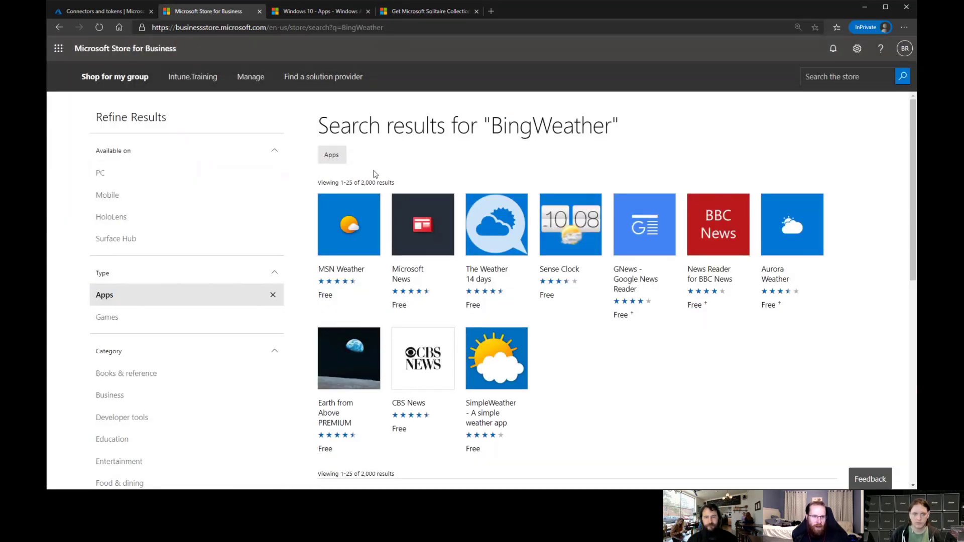
{"action": "left_click", "coordinate": [357, 246]}
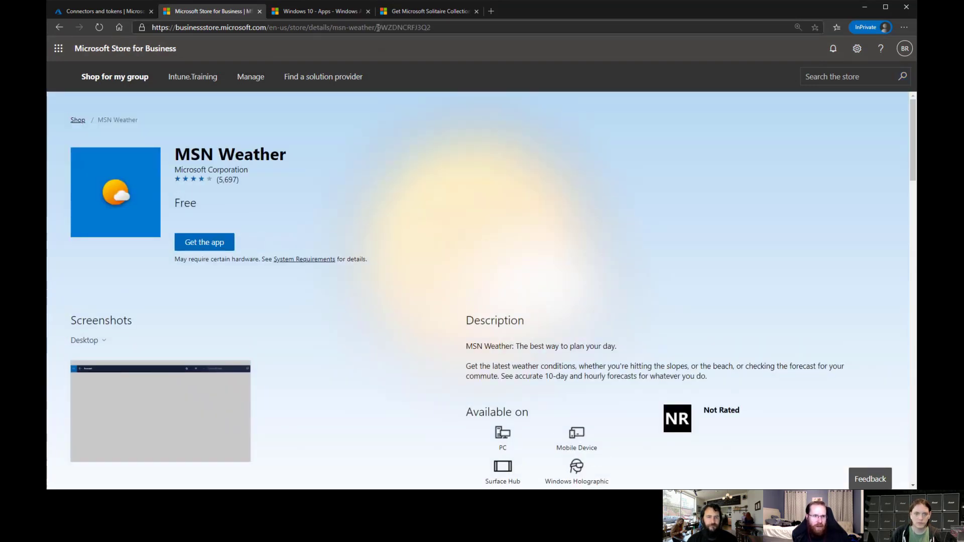
{"action": "double_click", "coordinate": [417, 27]}
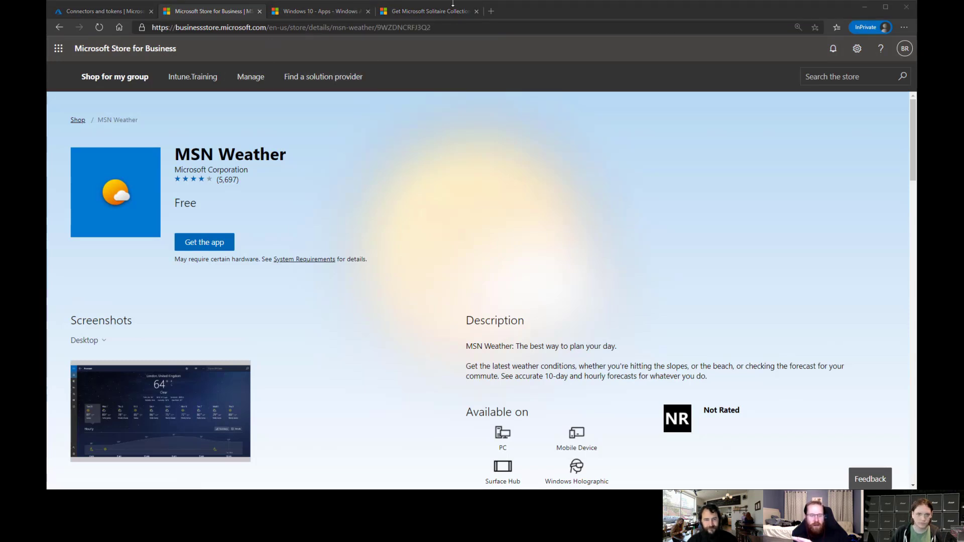
Reload the Solitaire product page from its short link and copy "microsoft-solitaire-collection/9wzdncrfhwd2" from the resulting web address
{"action": "left_click", "coordinate": [451, 16]}
{"action": "left_click_drag", "start_coordinate": [354, 27], "coordinate": [299, 27]}
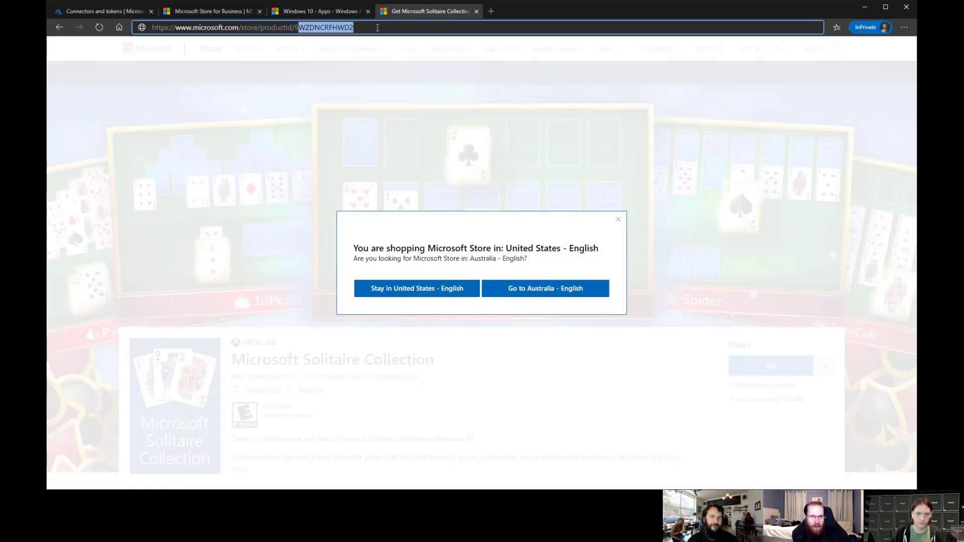
{"action": "key", "text": "Return"}
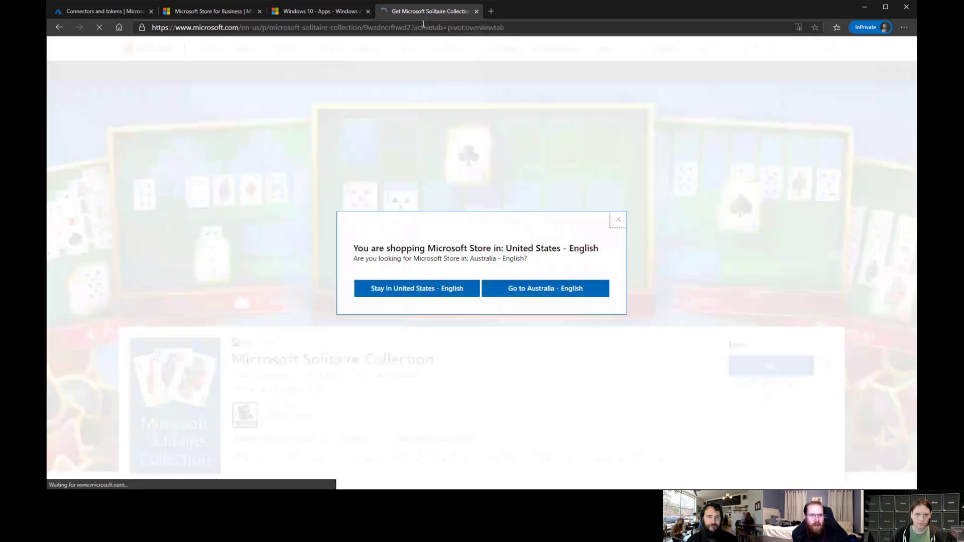
{"action": "left_click_drag", "start_coordinate": [411, 27], "coordinate": [269, 27]}
{"action": "key", "text": "ctrl+c"}
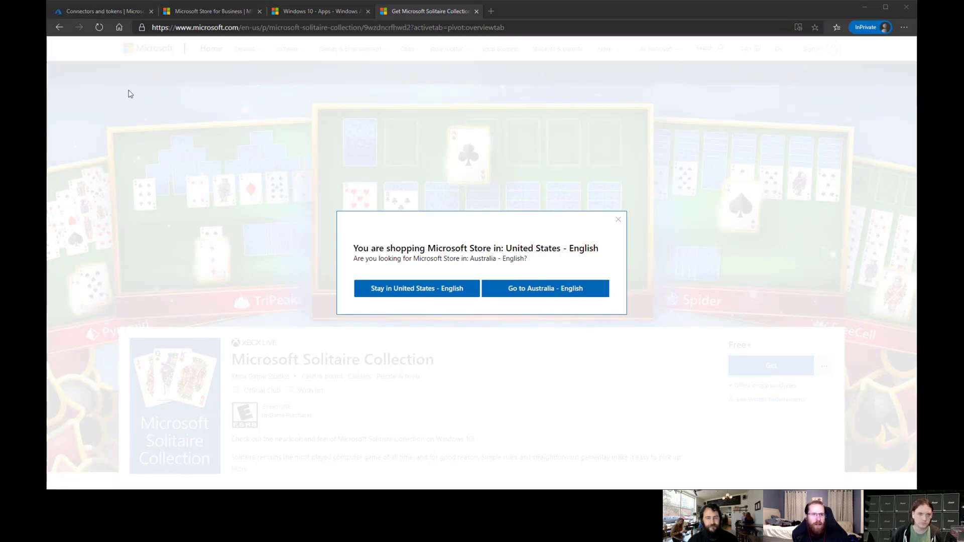
Replace the MSN Weather part of the Store for Business address with "microsoft-solitaire-collection/9wzdncrfhwd2" and load that page
{"action": "left_click", "coordinate": [194, 11]}
{"action": "left_click_drag", "start_coordinate": [454, 32], "coordinate": [341, 26]}
{"action": "key", "text": "ctrl+v"}
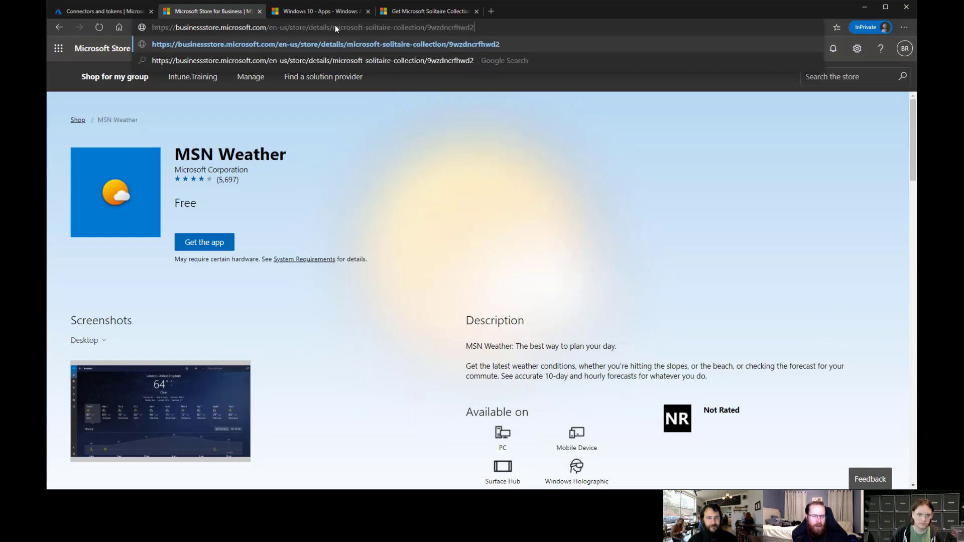
{"action": "key", "text": "Return"}
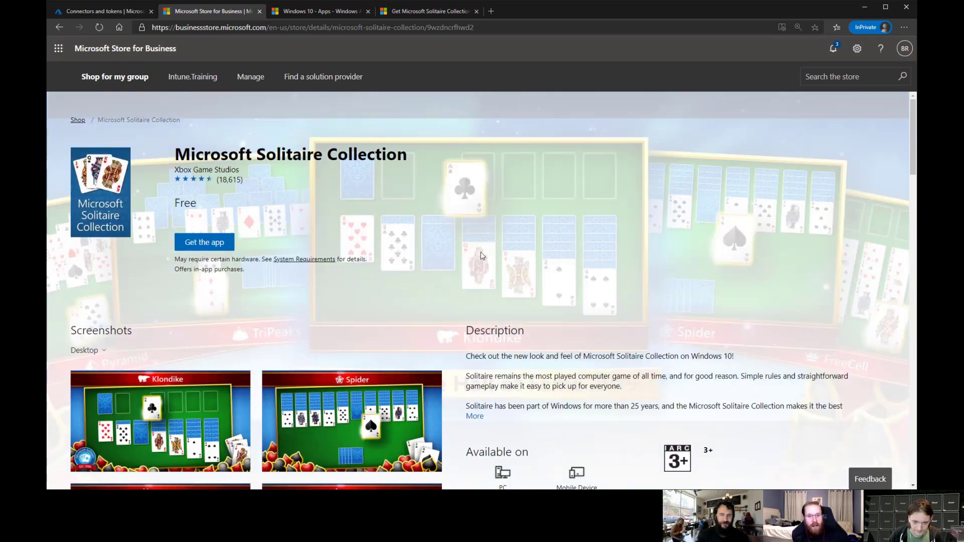
Look over the Microsoft Solitaire Collection details, acquire the free app for the organization and close the order confirmation
{"action": "scroll", "coordinate": [463, 245], "scroll_direction": "down", "scroll_amount": 1}
{"action": "scroll", "coordinate": [463, 245], "scroll_direction": "up", "scroll_amount": 1}
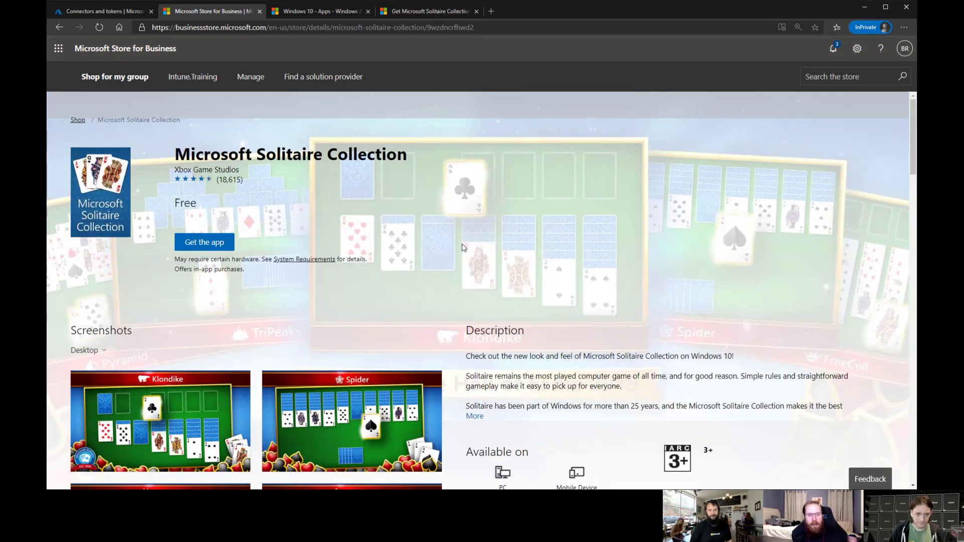
{"action": "scroll", "coordinate": [460, 242], "scroll_direction": "down", "scroll_amount": 1}
{"action": "scroll", "coordinate": [477, 243], "scroll_direction": "down", "scroll_amount": 3}
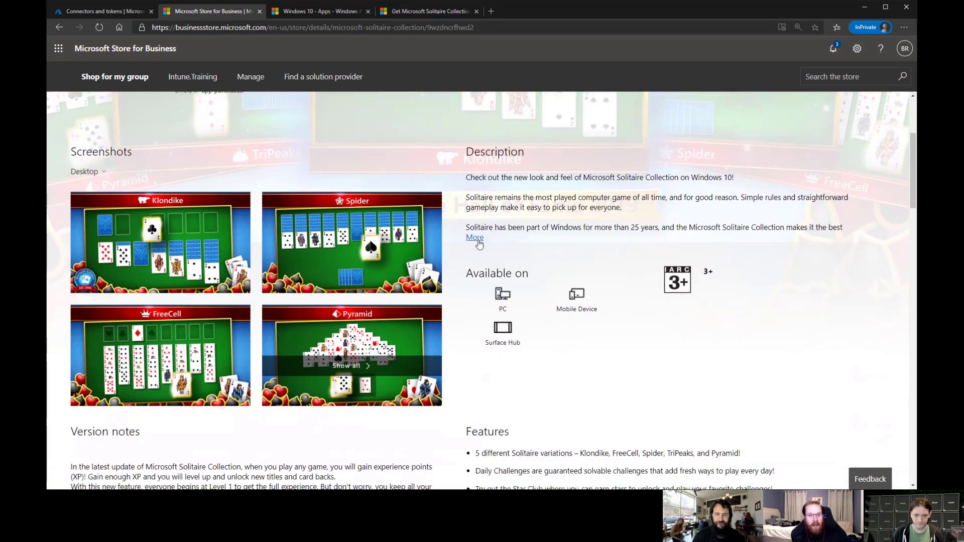
{"action": "scroll", "coordinate": [480, 245], "scroll_direction": "up", "scroll_amount": 4}
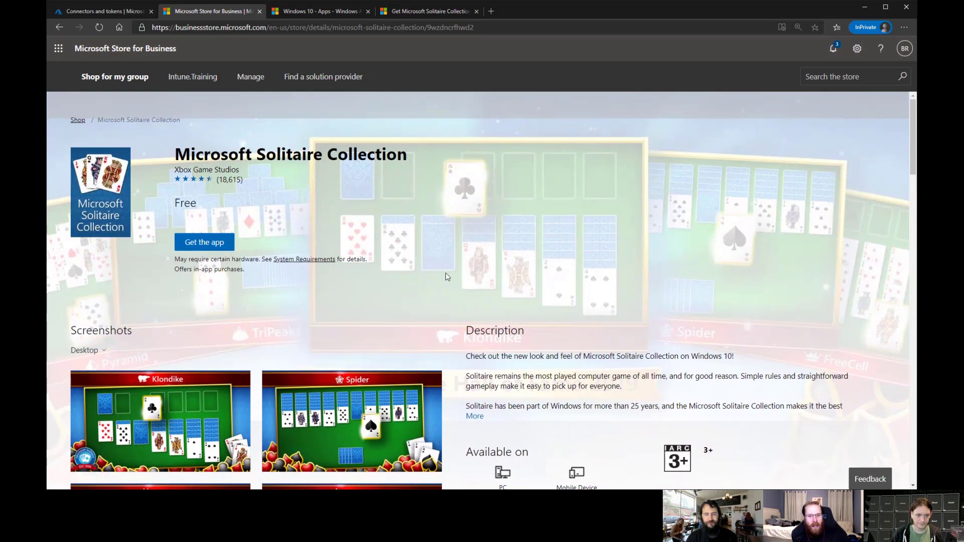
{"action": "left_click", "coordinate": [203, 243]}
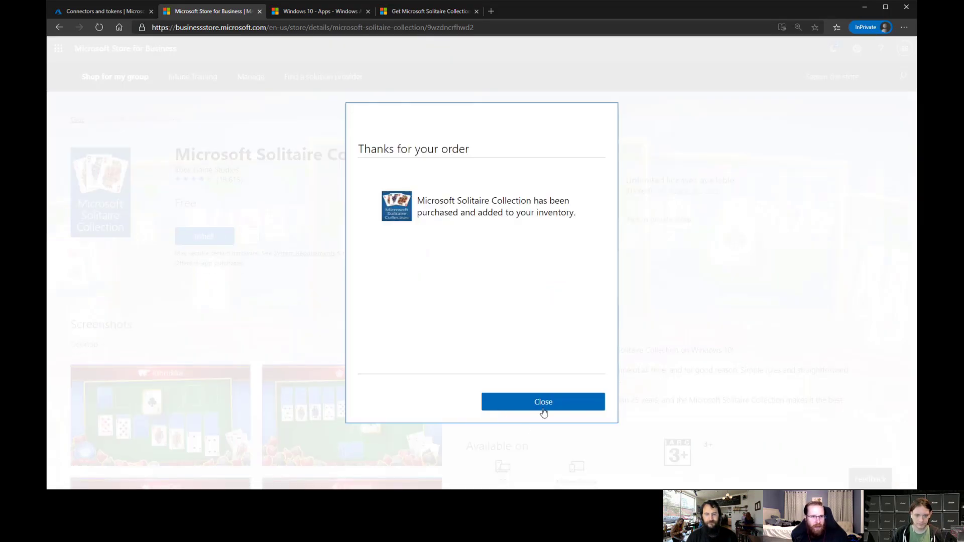
{"action": "left_click", "coordinate": [543, 410]}
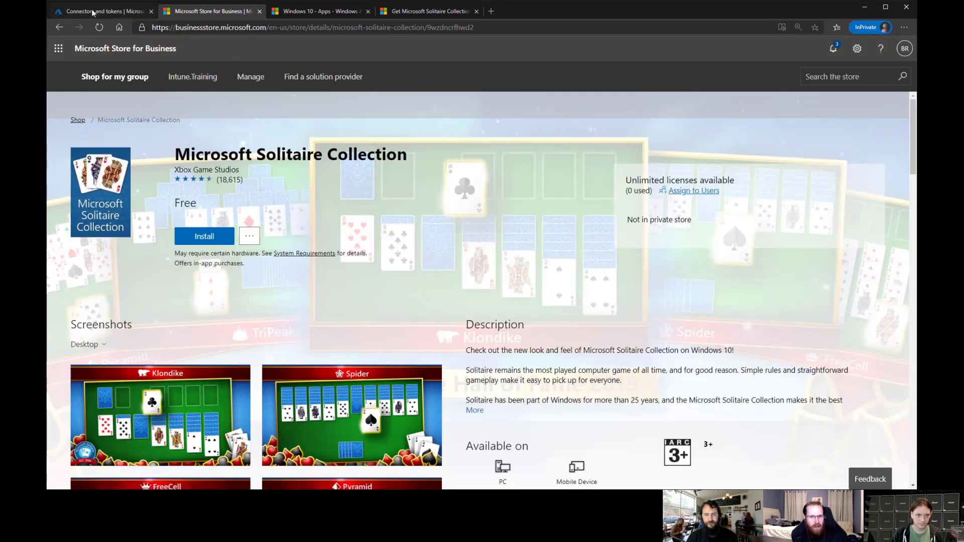
In the Endpoint Manager admin center, sync the purchased Microsoft Store for Business apps with Intune and dismiss the notification
{"action": "left_click", "coordinate": [93, 13]}
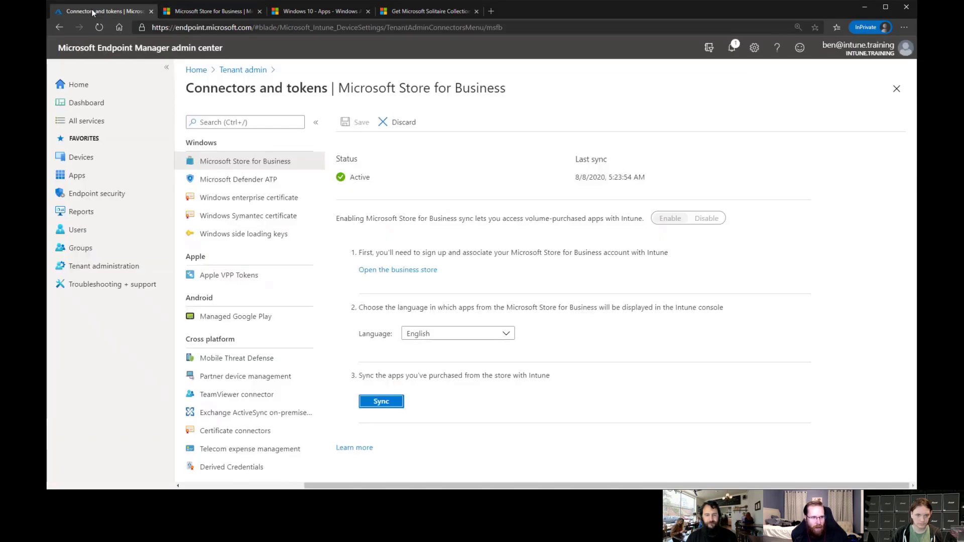
{"action": "left_click", "coordinate": [379, 402]}
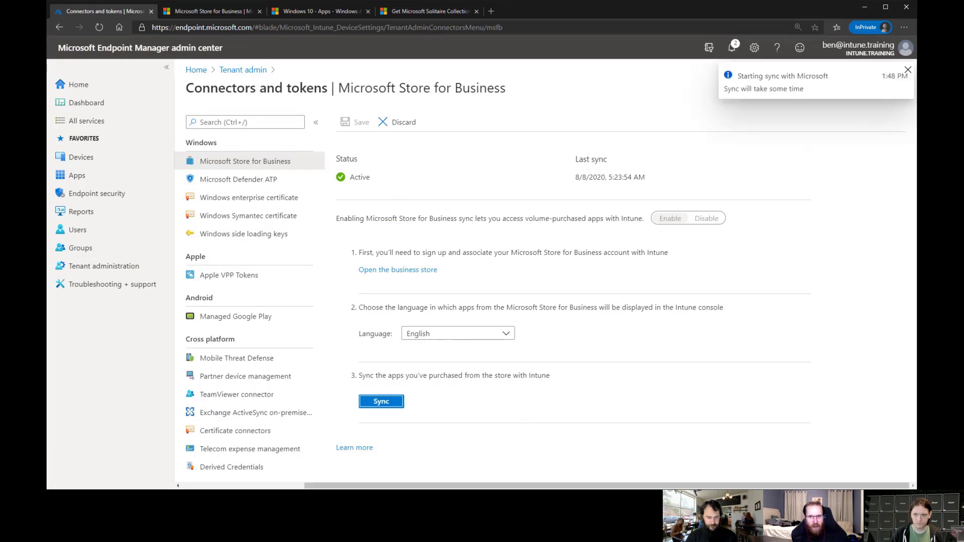
{"action": "left_click", "coordinate": [908, 71]}
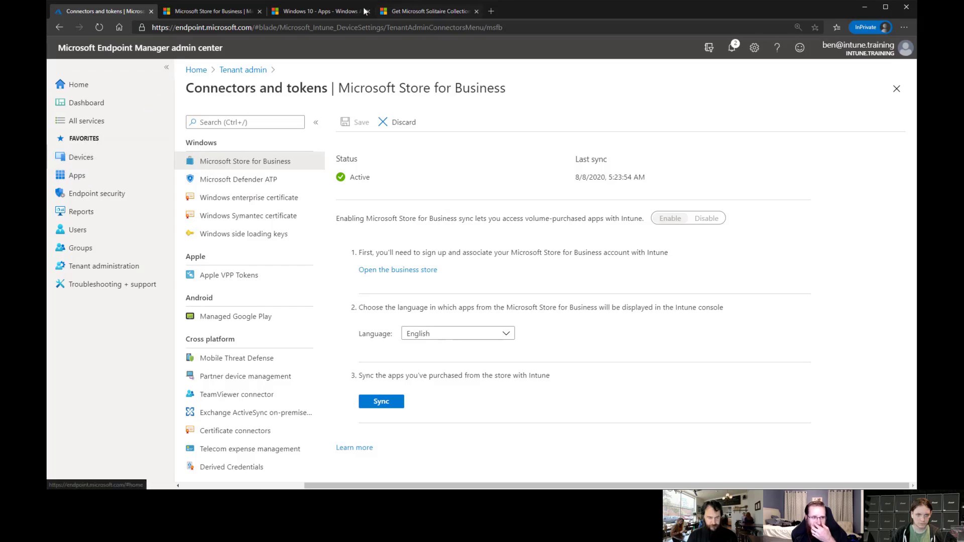
Look through the documentation's table of provisioned Windows apps, from 3D Builder down to the Xbox packages
{"action": "left_click", "coordinate": [316, 11]}
{"action": "scroll", "coordinate": [458, 269], "scroll_direction": "up", "scroll_amount": 3}
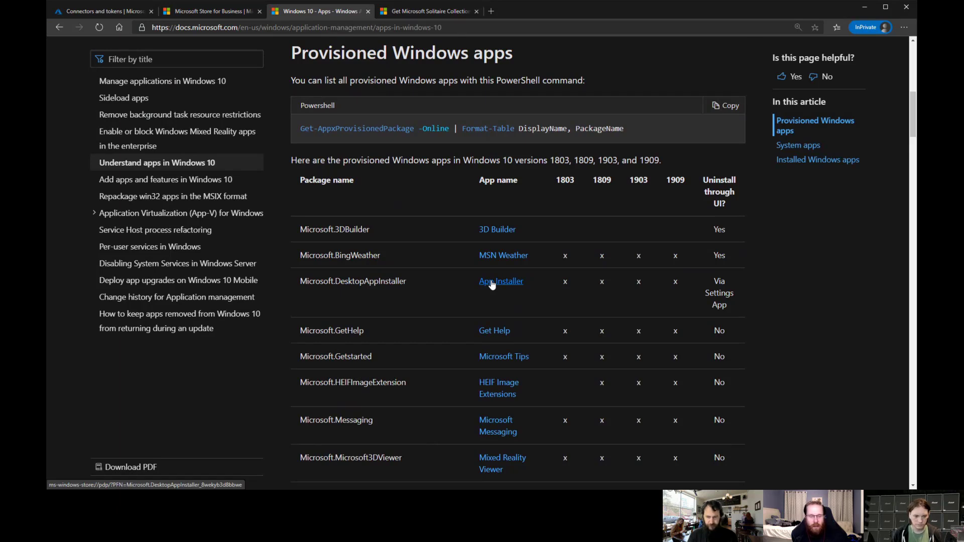
{"action": "scroll", "coordinate": [444, 312], "scroll_direction": "down", "scroll_amount": 2}
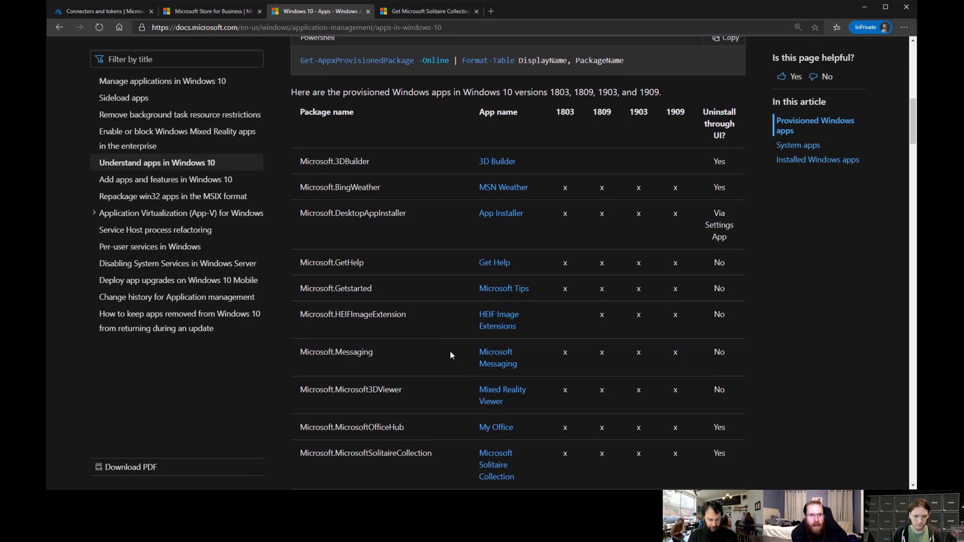
{"action": "scroll", "coordinate": [450, 352], "scroll_direction": "down", "scroll_amount": 2}
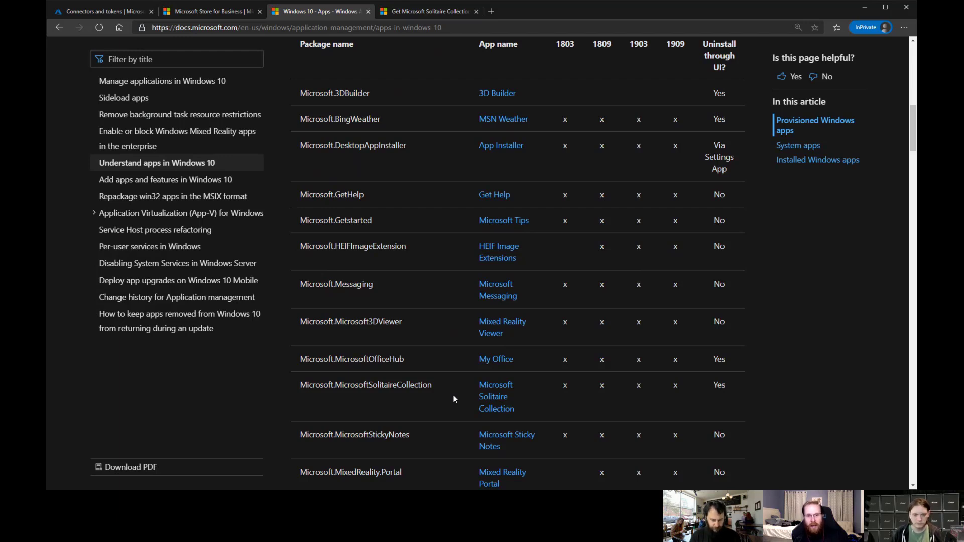
{"action": "scroll", "coordinate": [453, 398], "scroll_direction": "down", "scroll_amount": 1}
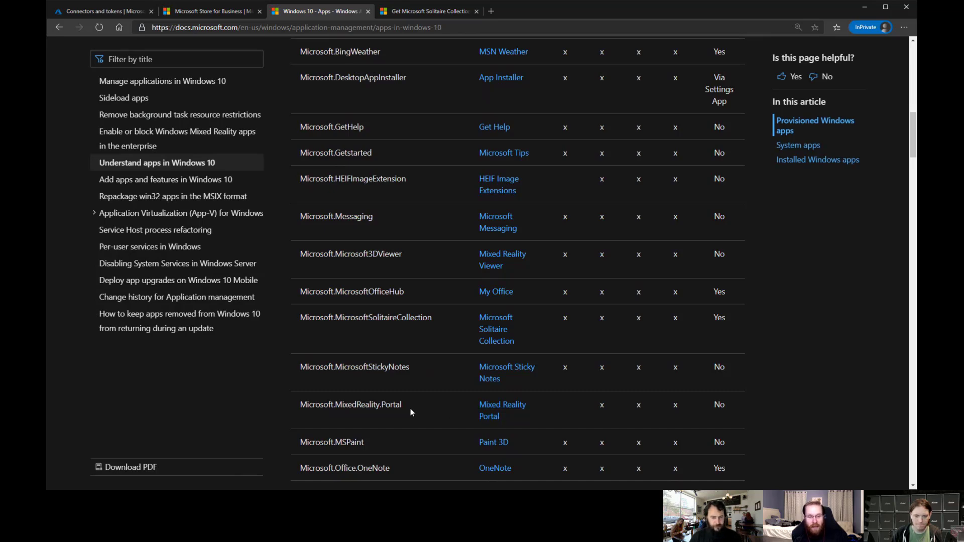
{"action": "scroll", "coordinate": [410, 409], "scroll_direction": "down", "scroll_amount": 1}
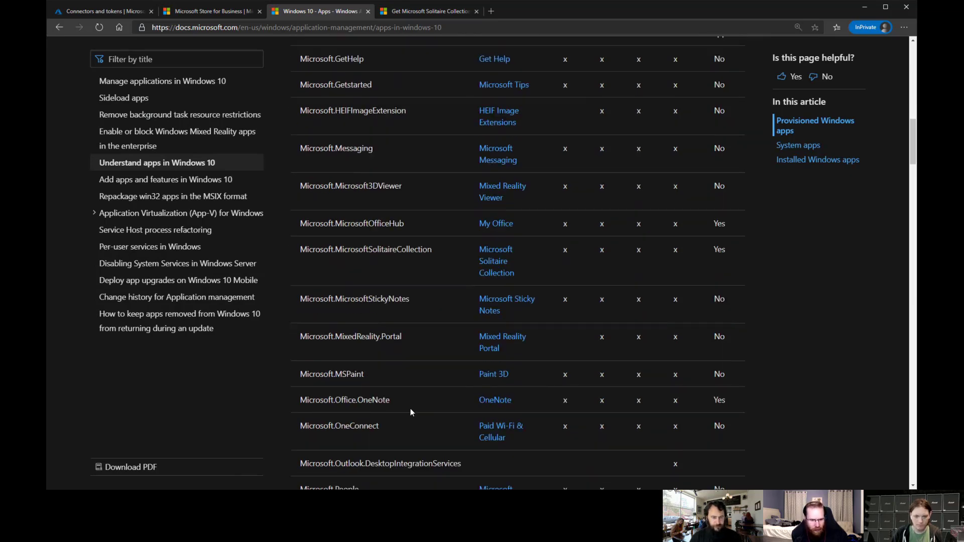
{"action": "scroll", "coordinate": [411, 409], "scroll_direction": "down", "scroll_amount": 5}
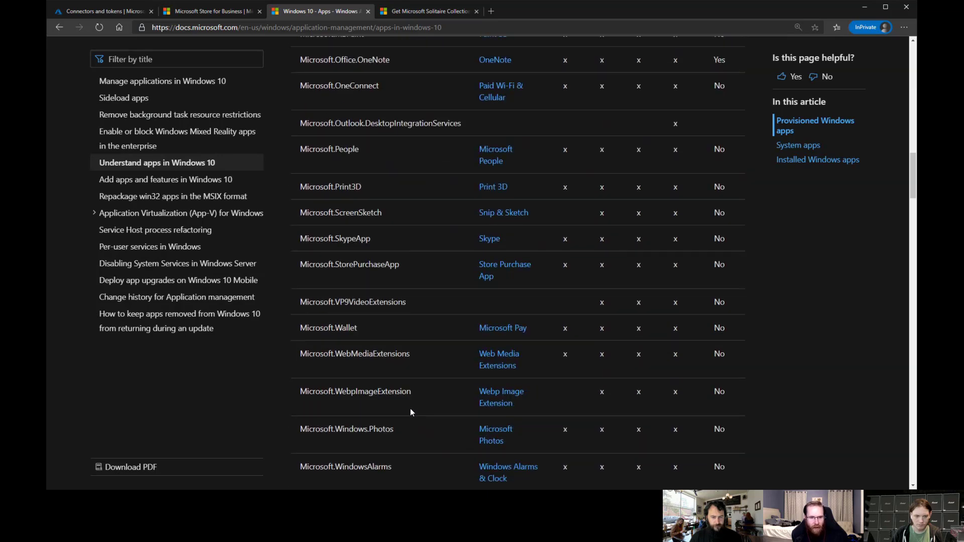
{"action": "scroll", "coordinate": [410, 409], "scroll_direction": "down", "scroll_amount": 7}
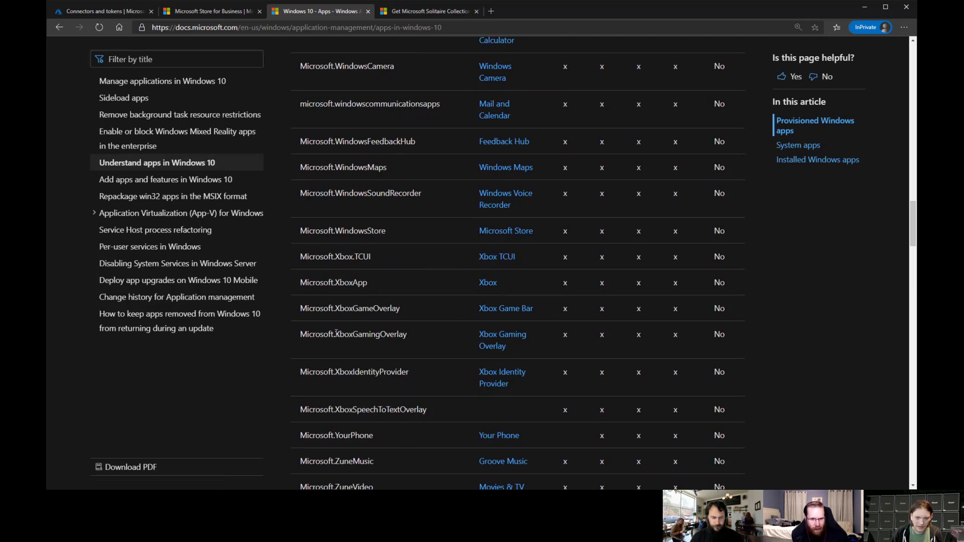
Open the Xbox Game Bar link of the Microsoft.XboxGameOverlay package in the Microsoft Store app
{"action": "left_click_drag", "start_coordinate": [312, 338], "coordinate": [308, 312]}
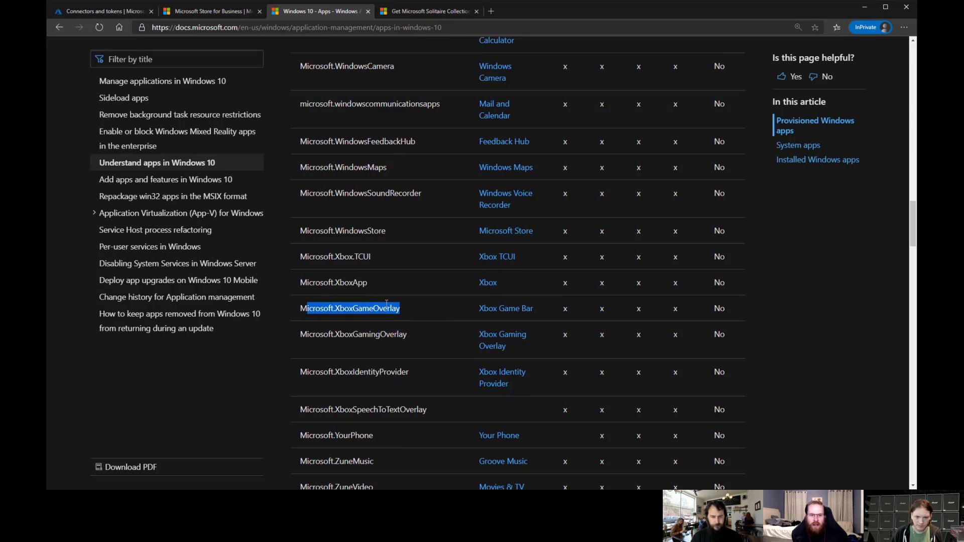
{"action": "left_click", "coordinate": [515, 309]}
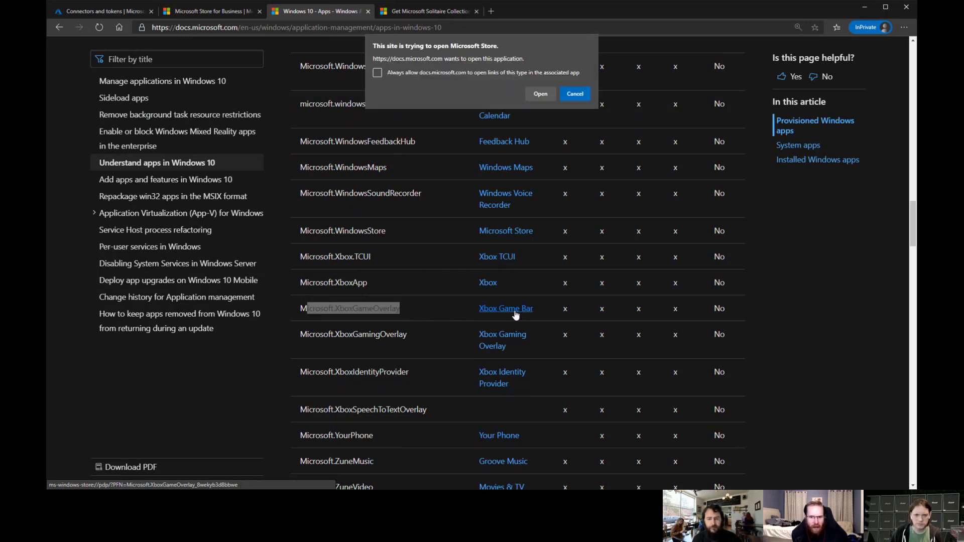
{"action": "left_click", "coordinate": [547, 96]}
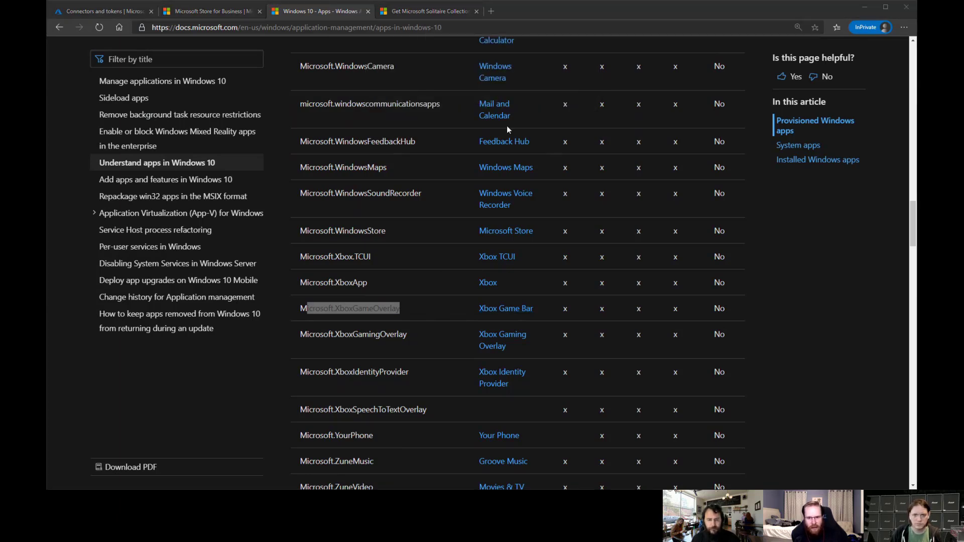
Search Microsoft Store for Business for "xbox game" and open the Xbox Game Bar product page
{"action": "left_click", "coordinate": [198, 10]}
{"action": "type", "text": "xbox"}
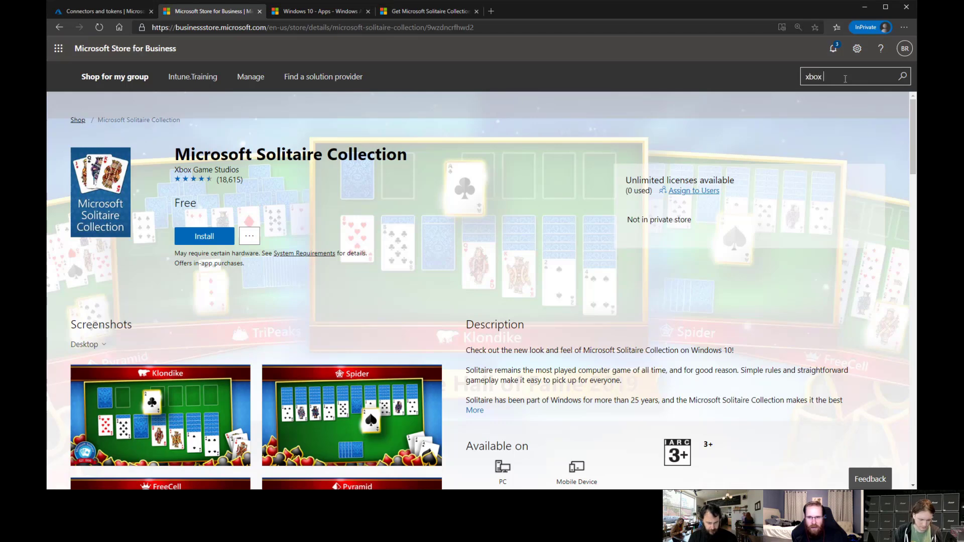
{"action": "type", "text": " game"}
{"action": "key", "text": "Return"}
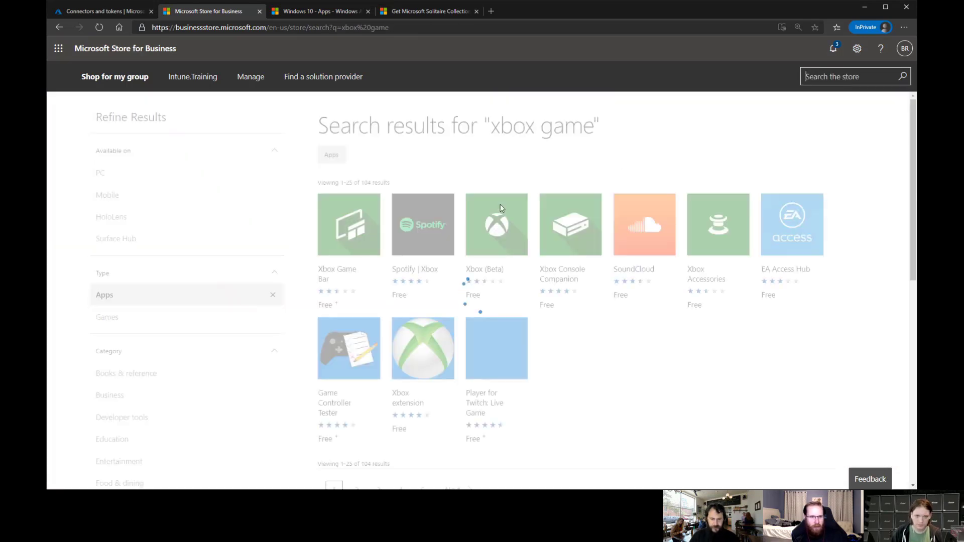
{"action": "left_click", "coordinate": [338, 273]}
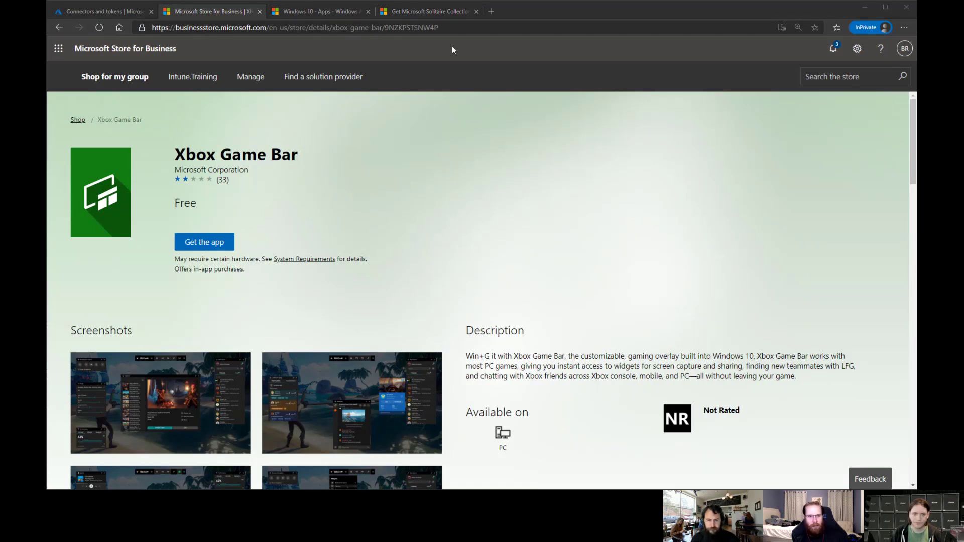
{"action": "left_click", "coordinate": [491, 15]}
{"action": "type", "text": "https://www.microsoft.com/store/productId/9NBLGGH537C2"}
{"action": "key", "text": "Return"}
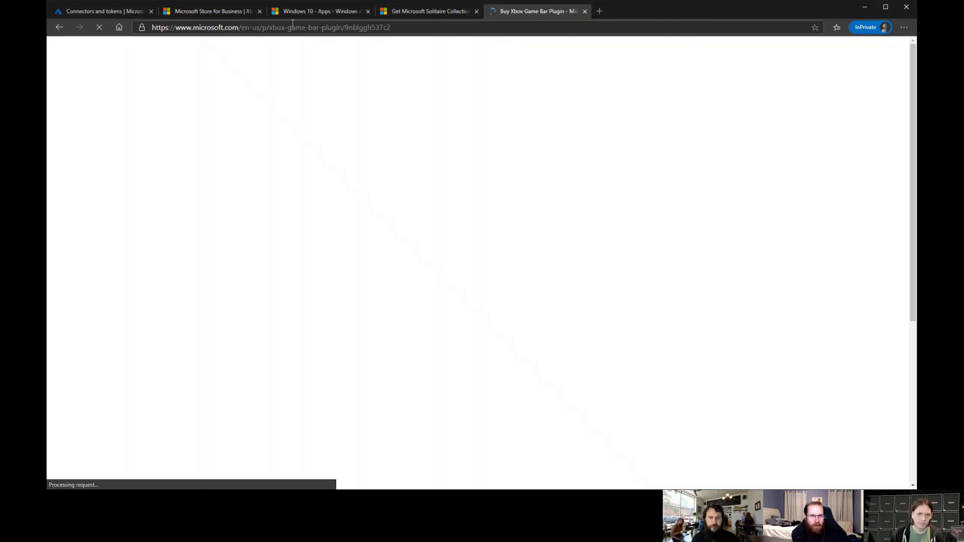
{"action": "left_click_drag", "start_coordinate": [269, 26], "coordinate": [389, 29]}
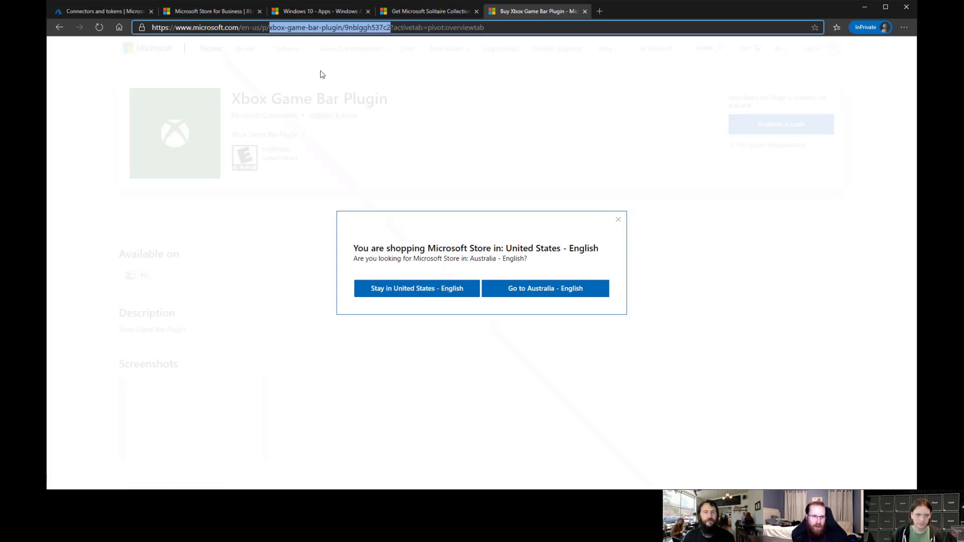
Replace the Xbox Game Bar part of the Store for Business address with "xbox-game-bar-plugin/9nblggh537c2", load the page and check the app's availability
{"action": "left_click", "coordinate": [222, 12]}
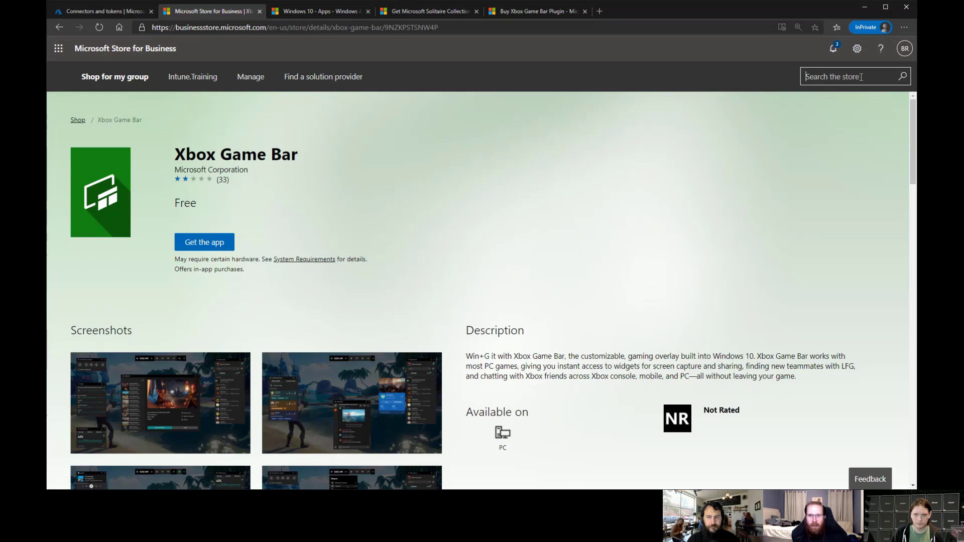
{"action": "left_click_drag", "start_coordinate": [439, 27], "coordinate": [332, 27]}
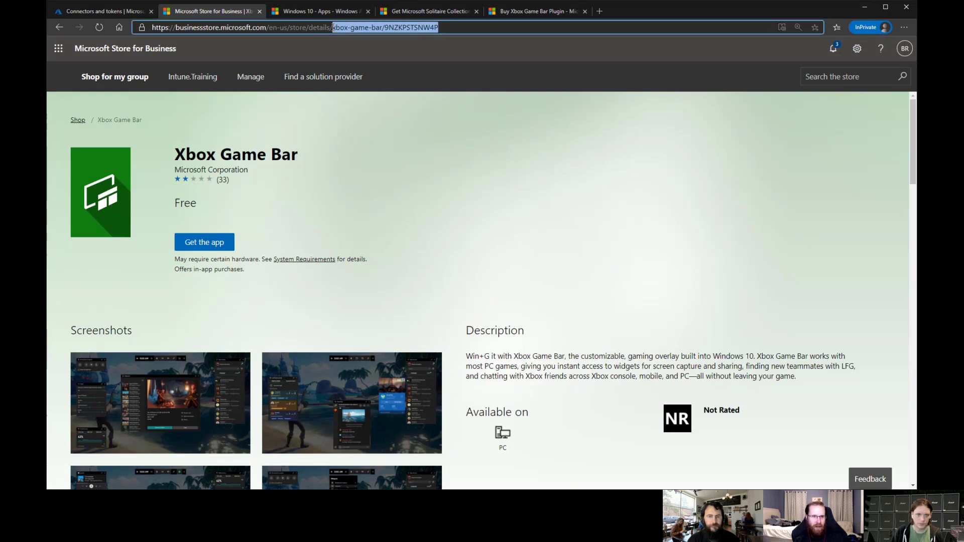
{"action": "type", "text": "xbox-game-bar-plugin/9nblggh537c2"}
{"action": "key", "text": "Return"}
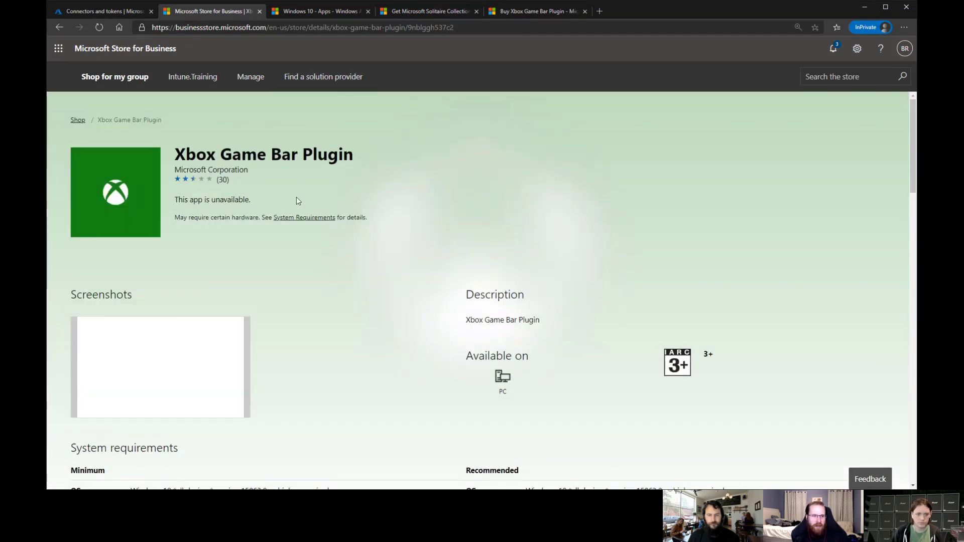
{"action": "left_click_drag", "start_coordinate": [252, 202], "coordinate": [203, 200]}
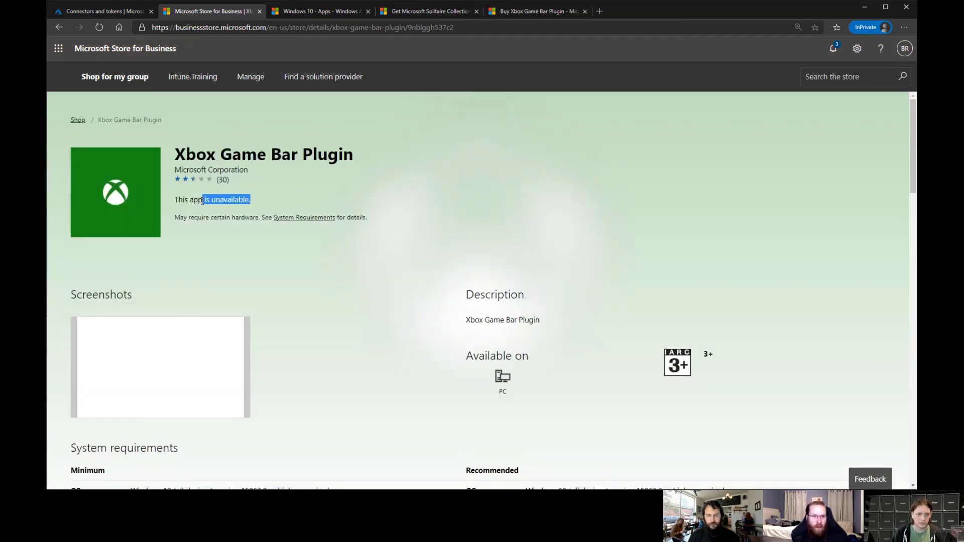
{"action": "left_click", "coordinate": [263, 200]}
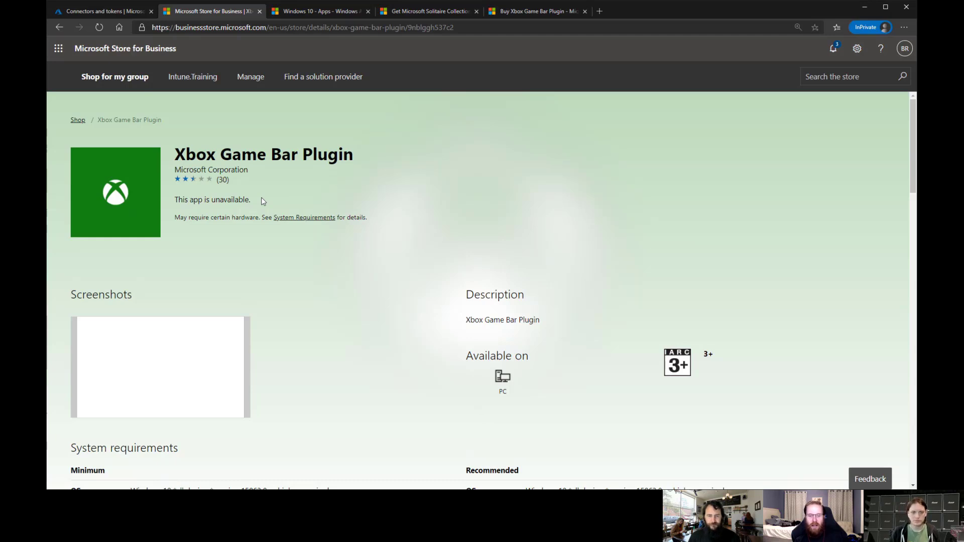
{"action": "left_click", "coordinate": [852, 75]}
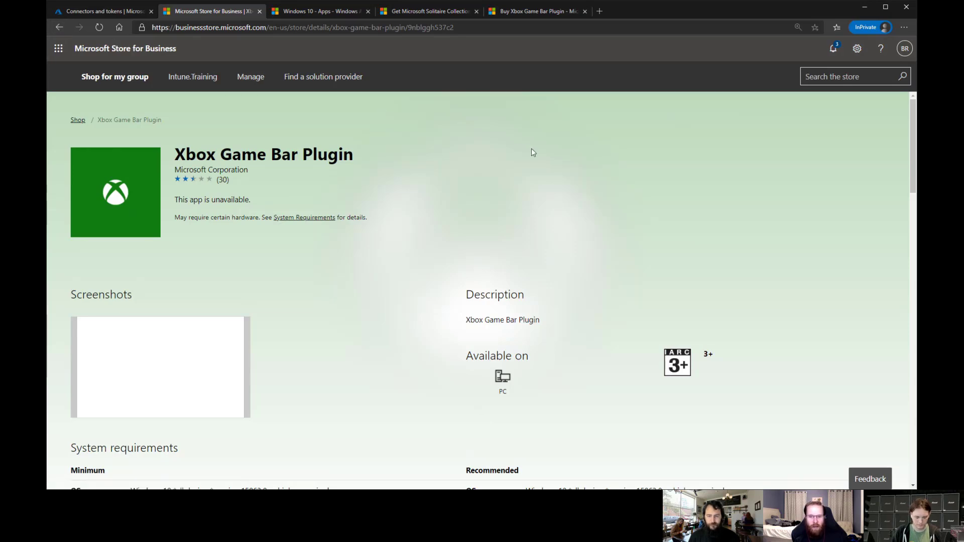
Find "wallet" in the provisioned apps documentation and open its Microsoft Pay link in the Microsoft Store app
{"action": "left_click", "coordinate": [320, 12]}
{"action": "scroll", "coordinate": [398, 355], "scroll_direction": "down", "scroll_amount": 1}
{"action": "scroll", "coordinate": [402, 353], "scroll_direction": "up", "scroll_amount": 3}
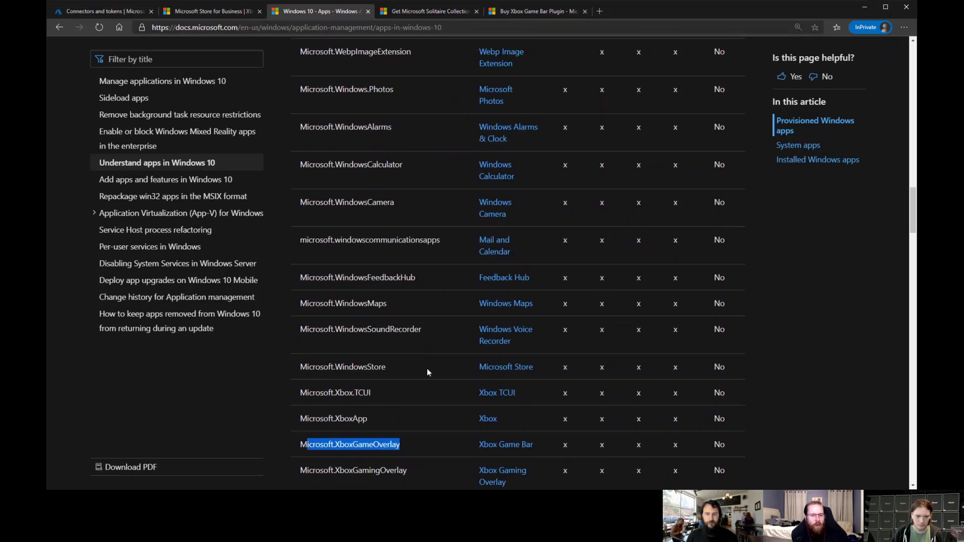
{"action": "key", "text": "ctrl+f"}
{"action": "type", "text": "wallet"}
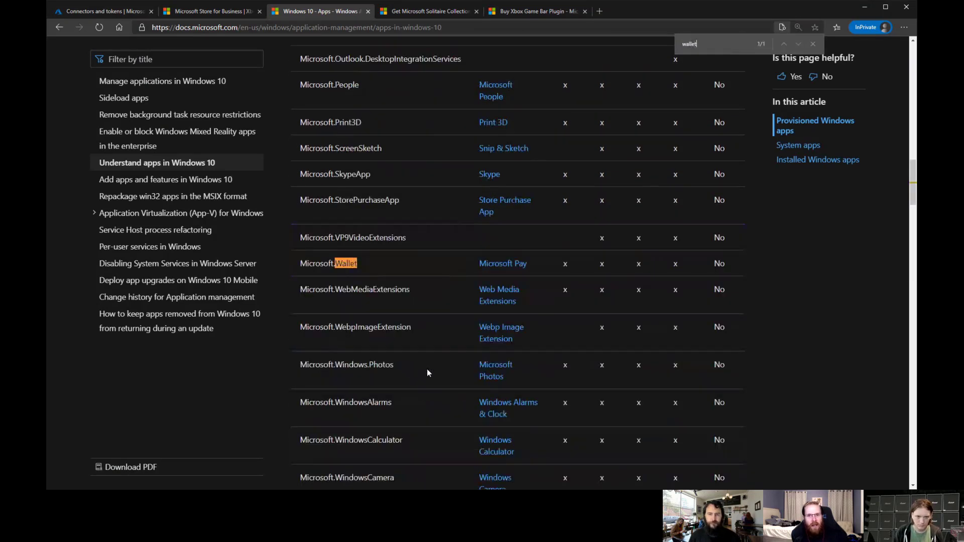
{"action": "left_click", "coordinate": [509, 268]}
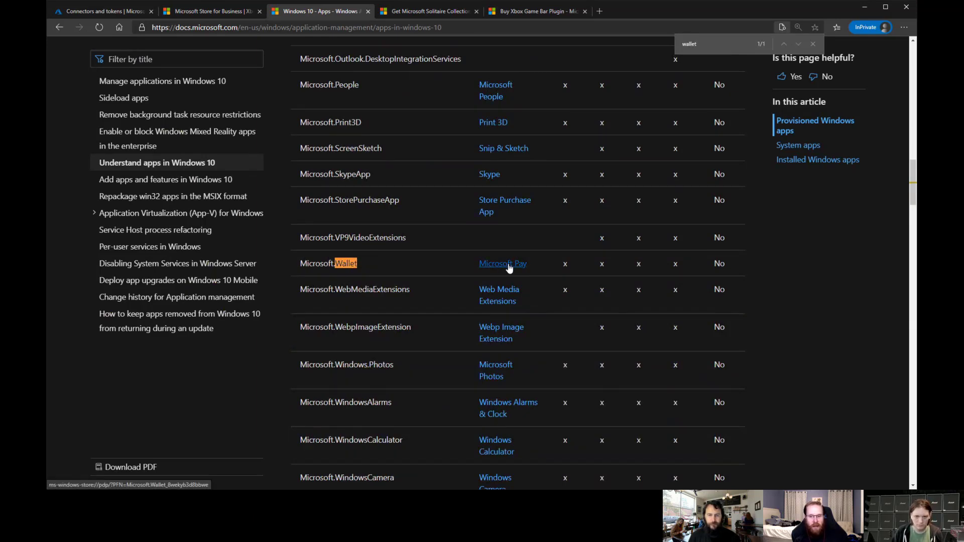
{"action": "left_click", "coordinate": [538, 92]}
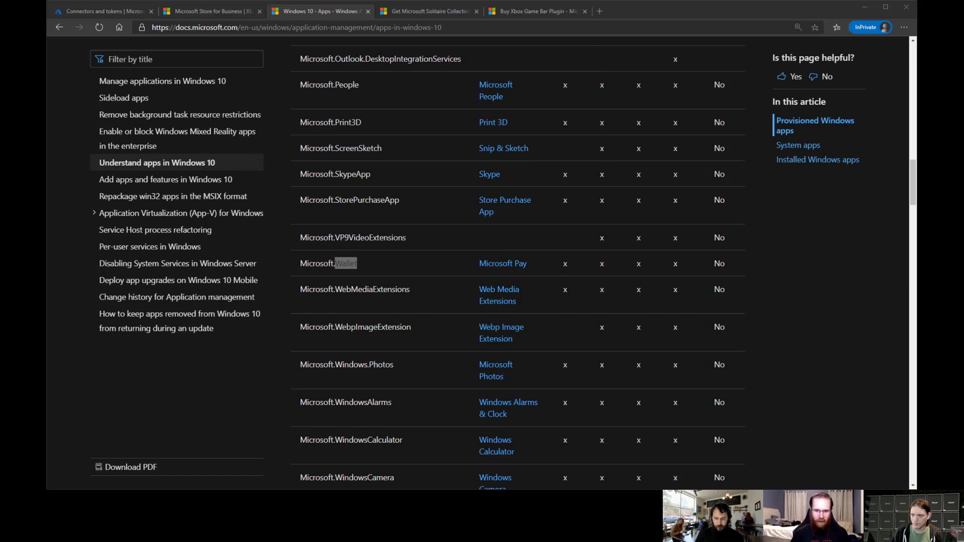
{"action": "left_click", "coordinate": [529, 16]}
{"action": "left_click", "coordinate": [539, 31]}
{"action": "type", "text": "https://www.microsoft.com/en-us/p/microsoft-pay/9nblggh52ckv"}
{"action": "key", "text": "Return"}
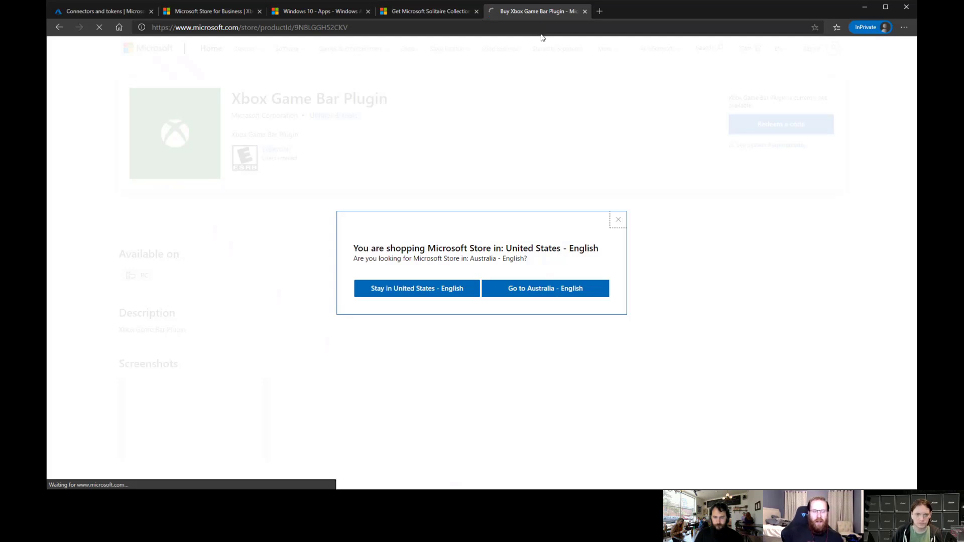
{"action": "left_click_drag", "start_coordinate": [363, 27], "coordinate": [269, 27]}
{"action": "key", "text": "ctrl+c"}
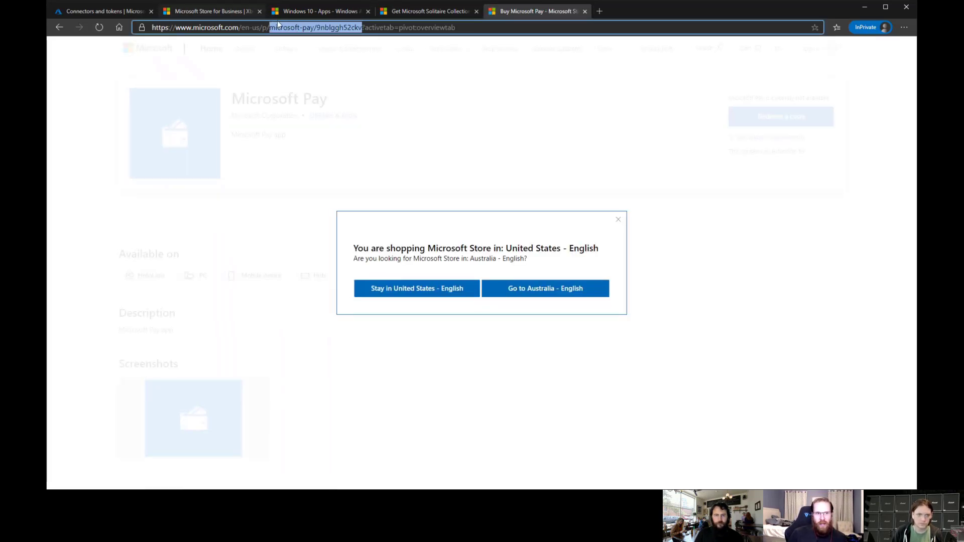
Replace the Xbox Game Bar Plugin part of the Store for Business address with "microsoft-pay/9nblggh52ckv" and load that page
{"action": "left_click", "coordinate": [236, 11]}
{"action": "left_click_drag", "start_coordinate": [475, 23], "coordinate": [333, 26]}
{"action": "key", "text": "ctrl+v"}
{"action": "key", "text": "Return"}
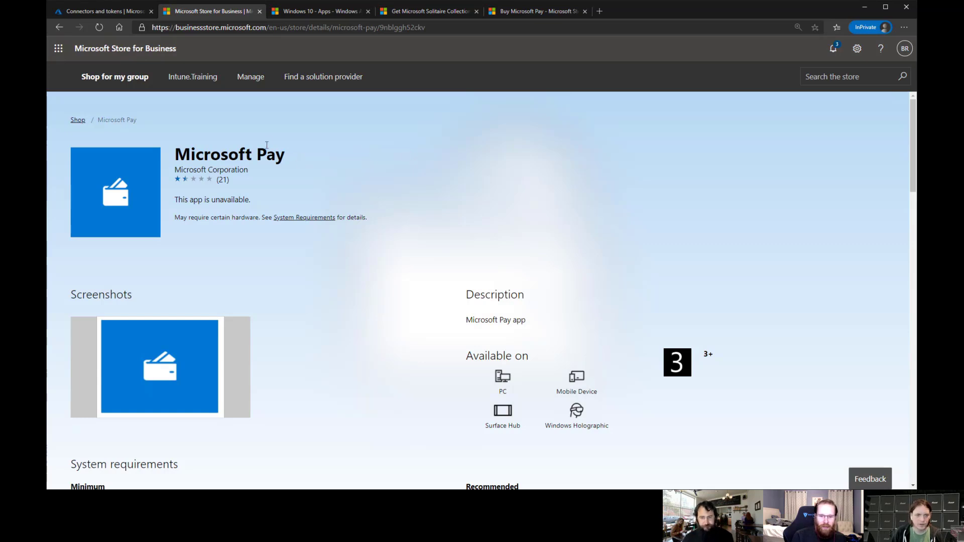
Return to the Endpoint Manager admin center and show the list of Windows apps to check for Microsoft Solitaire Collection
{"action": "left_click", "coordinate": [103, 11]}
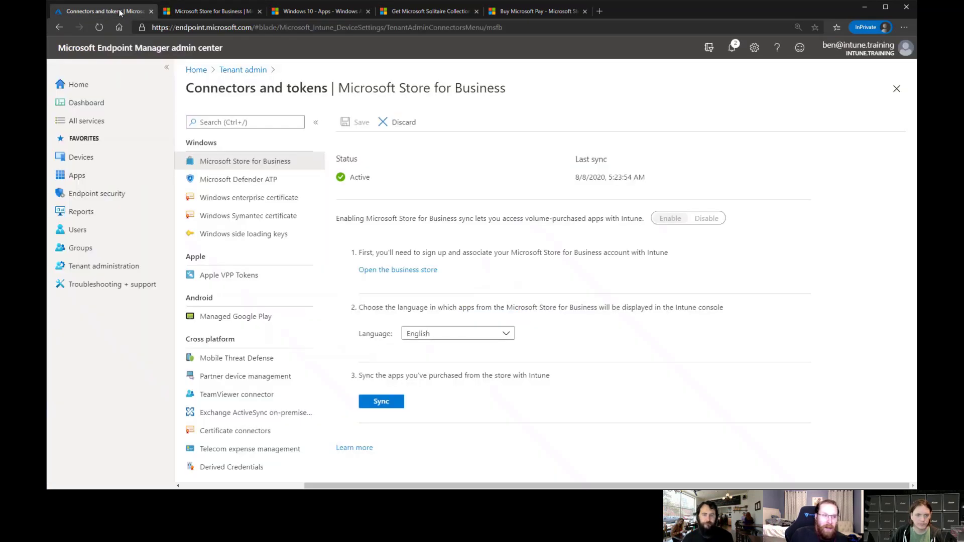
{"action": "left_click", "coordinate": [76, 176]}
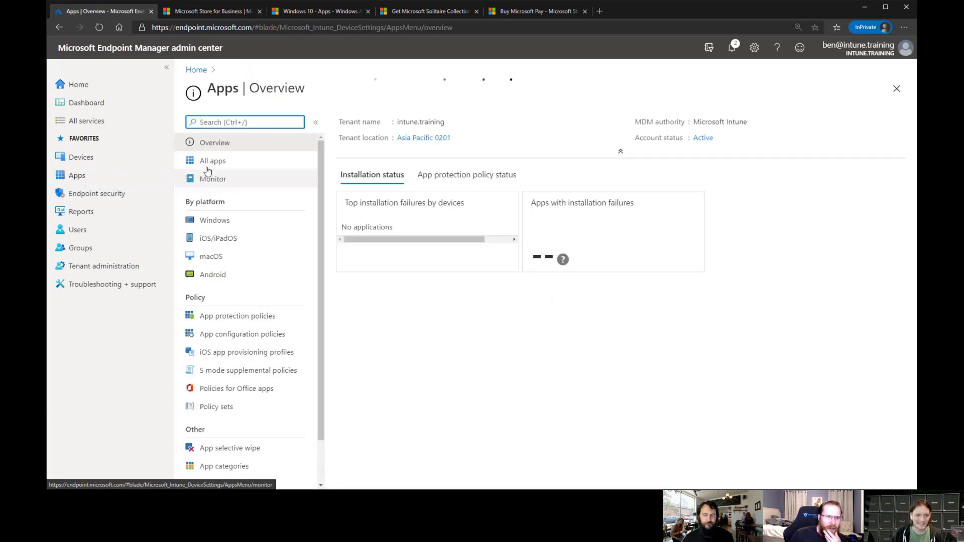
{"action": "left_click", "coordinate": [210, 166]}
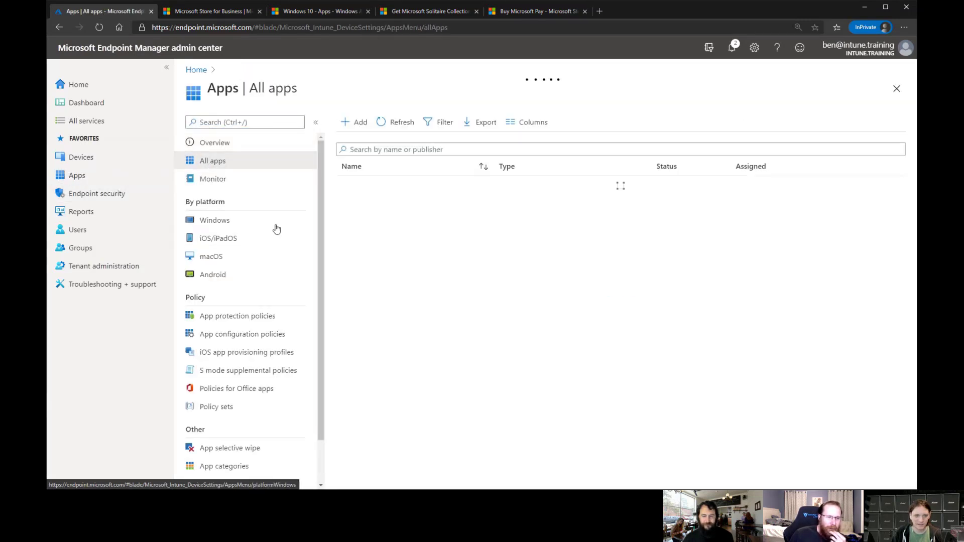
{"action": "left_click", "coordinate": [240, 223]}
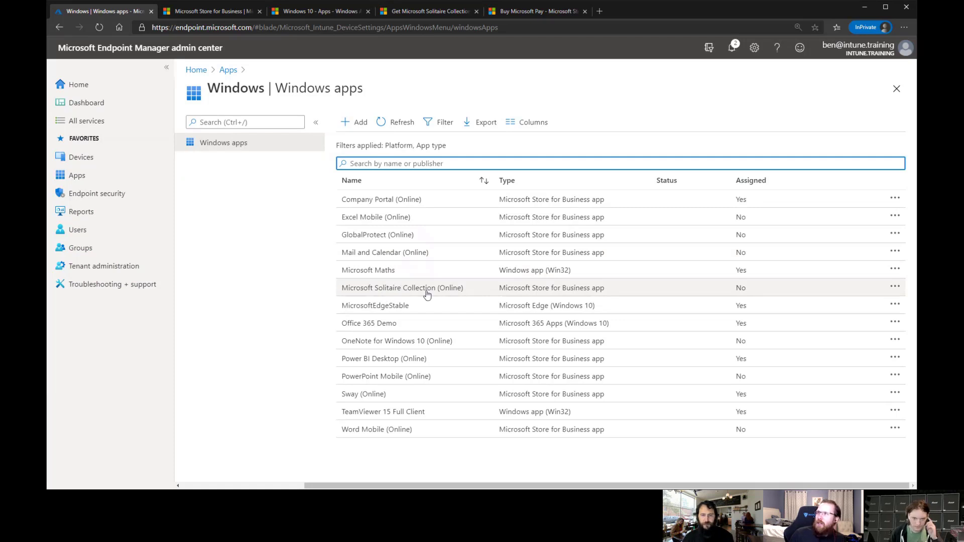
Search the groups for "intune" and show the members of the Intune_Licence group
{"action": "left_click", "coordinate": [384, 255]}
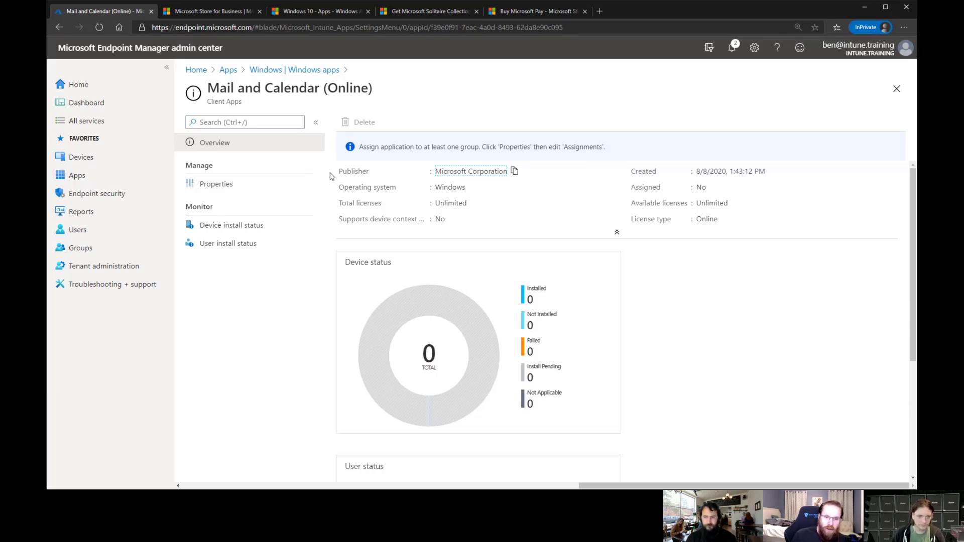
{"action": "left_click", "coordinate": [78, 249]}
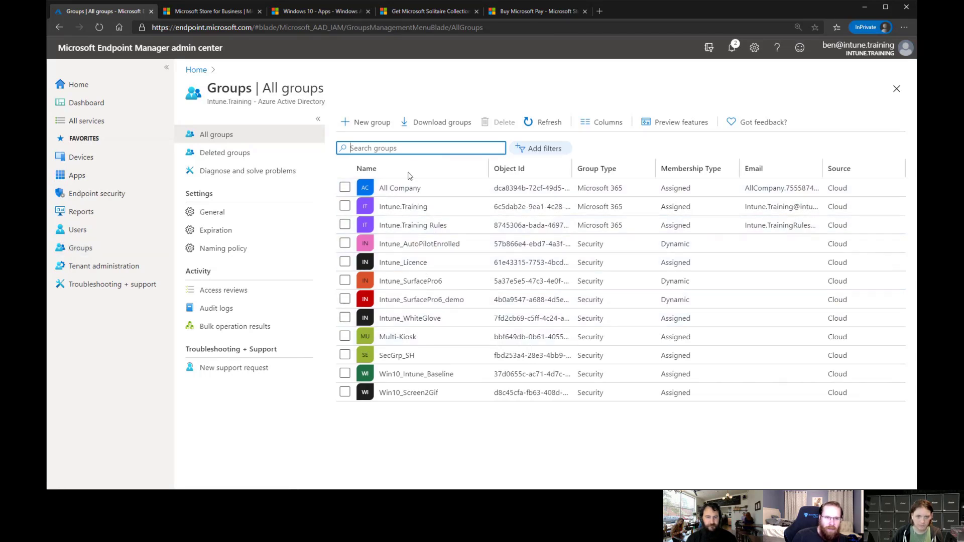
{"action": "type", "text": "intune"}
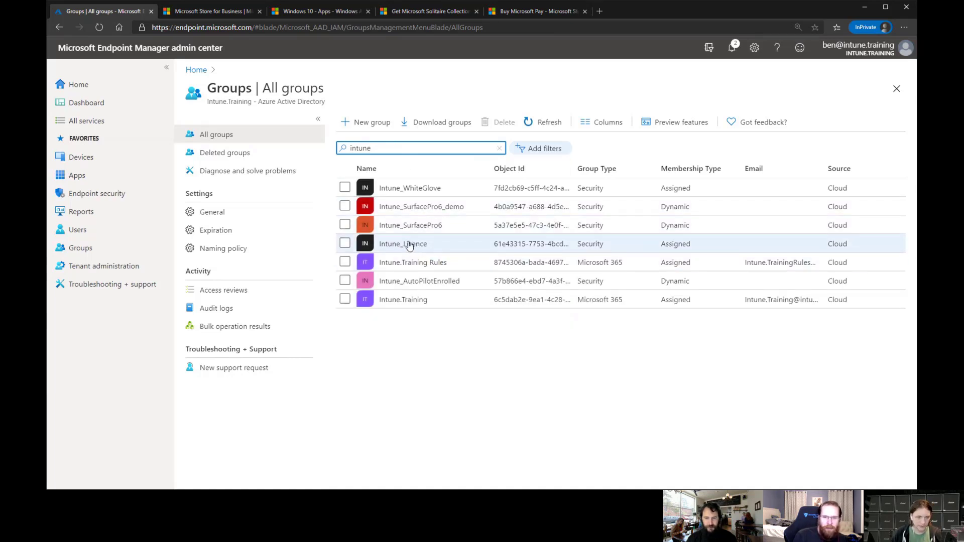
{"action": "left_click", "coordinate": [402, 243]}
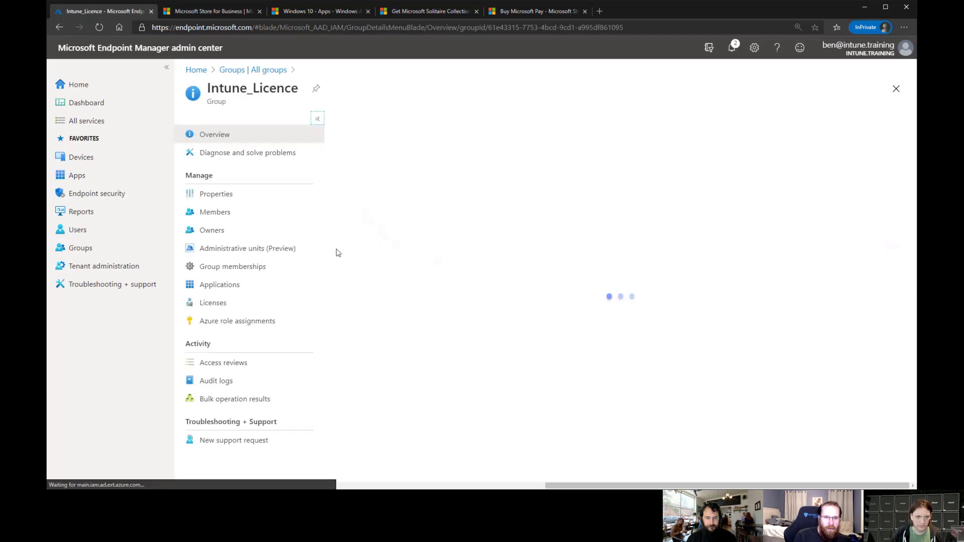
{"action": "left_click", "coordinate": [240, 213]}
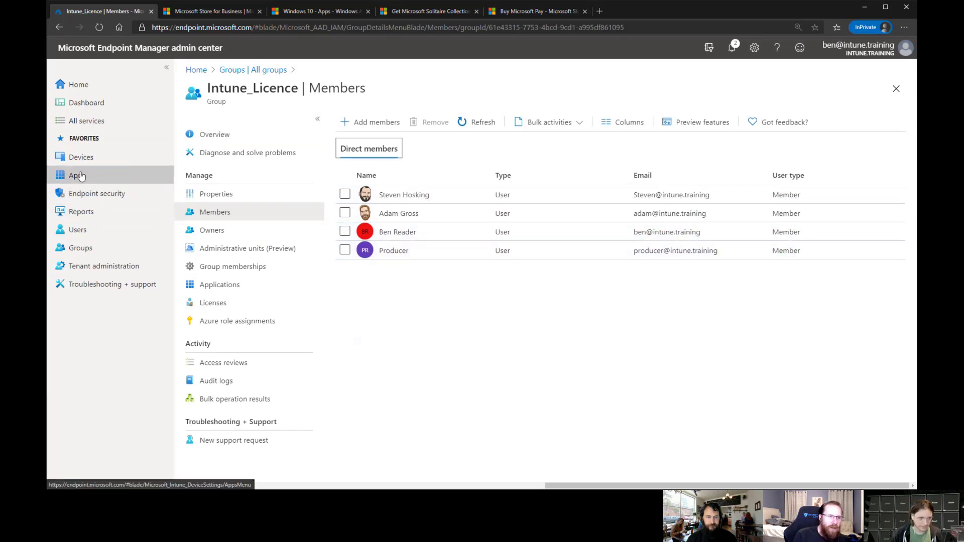
Copy the group name "Intune_Licence" from the heading of its members page
{"action": "left_click_drag", "start_coordinate": [300, 89], "coordinate": [209, 88]}
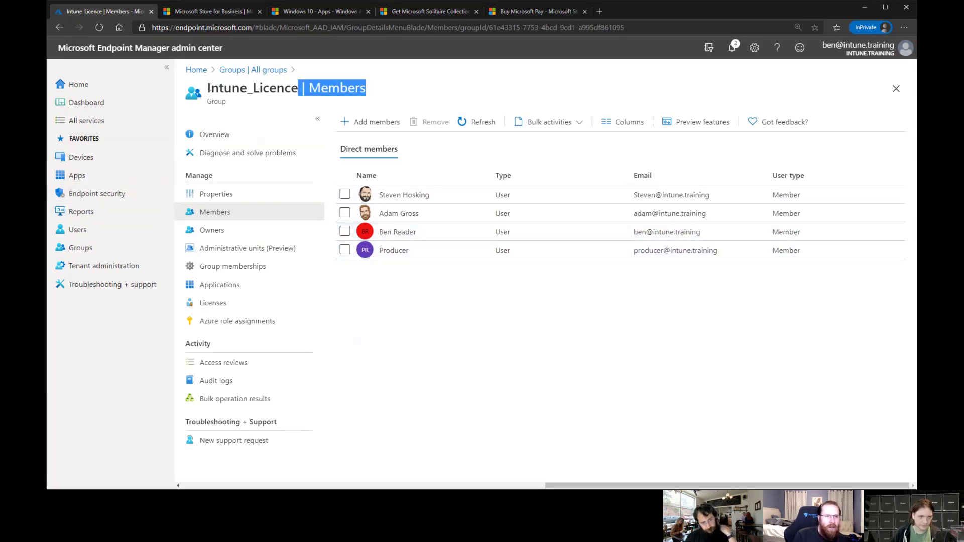
{"action": "double_click", "coordinate": [208, 88]}
{"action": "key", "text": "ctrl+c"}
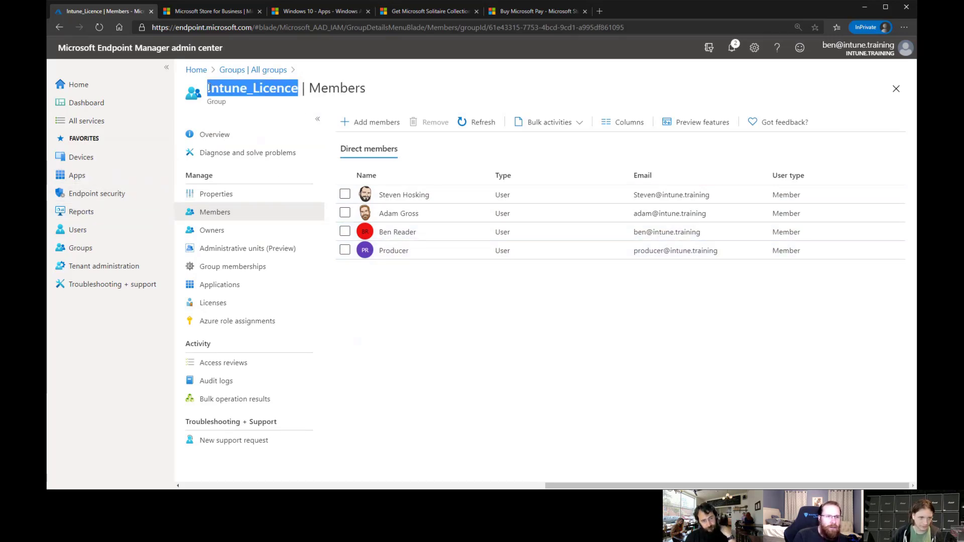
Open the assignments of the Windows app Mail and Calendar (Online) for editing
{"action": "left_click", "coordinate": [77, 184]}
{"action": "left_click", "coordinate": [219, 219]}
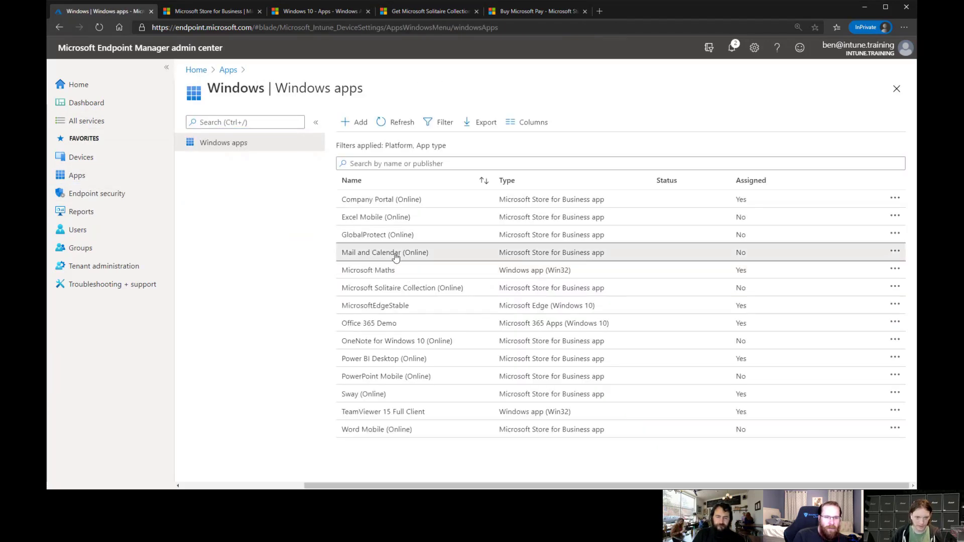
{"action": "left_click", "coordinate": [395, 258]}
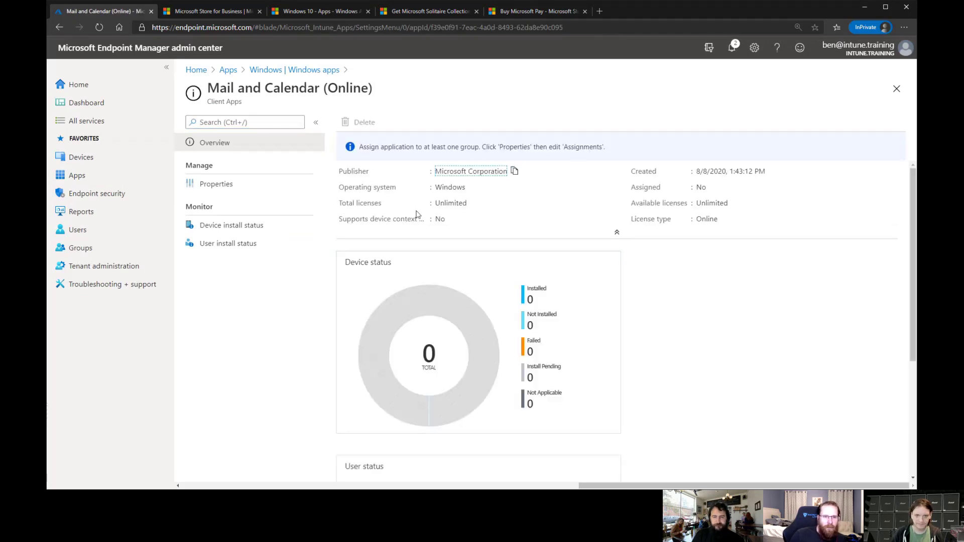
{"action": "left_click", "coordinate": [213, 185]}
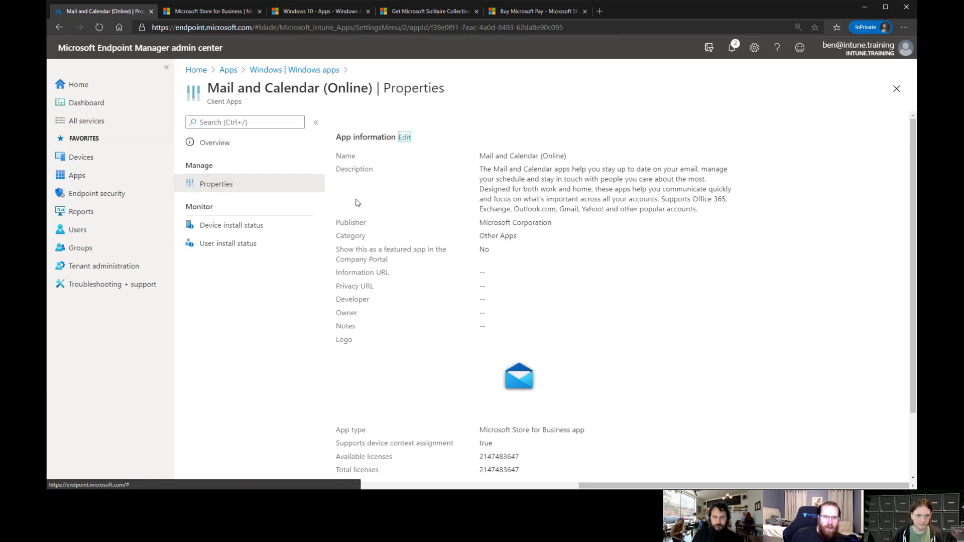
{"action": "scroll", "coordinate": [475, 276], "scroll_direction": "down", "scroll_amount": 2}
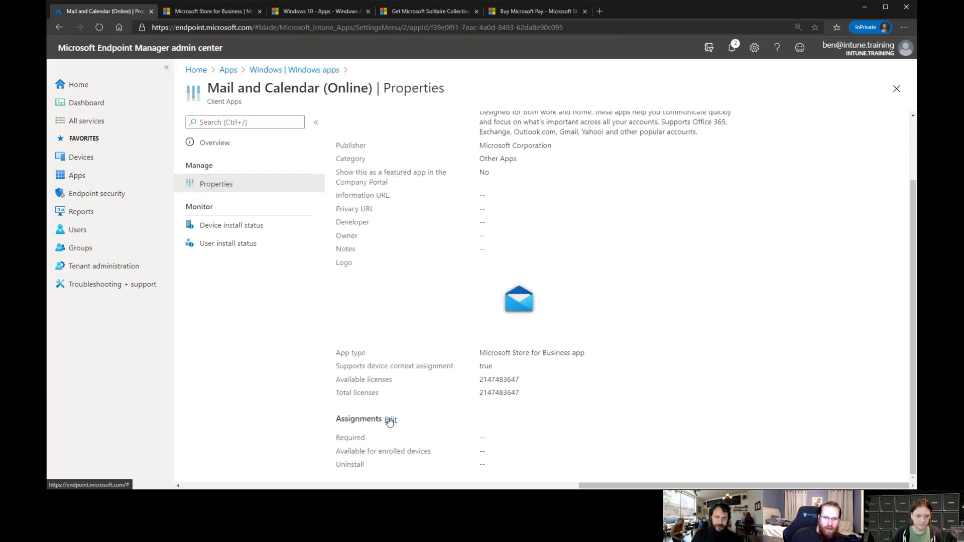
{"action": "left_click", "coordinate": [390, 419]}
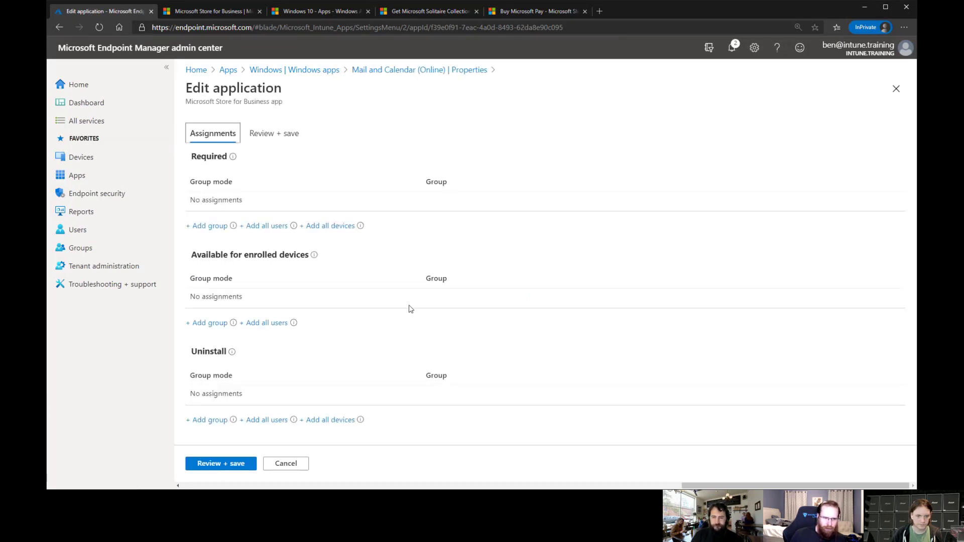
Add the Intune_Licence group to the Uninstall assignments of Mail and Calendar (Online) and save the application
{"action": "left_click", "coordinate": [210, 424]}
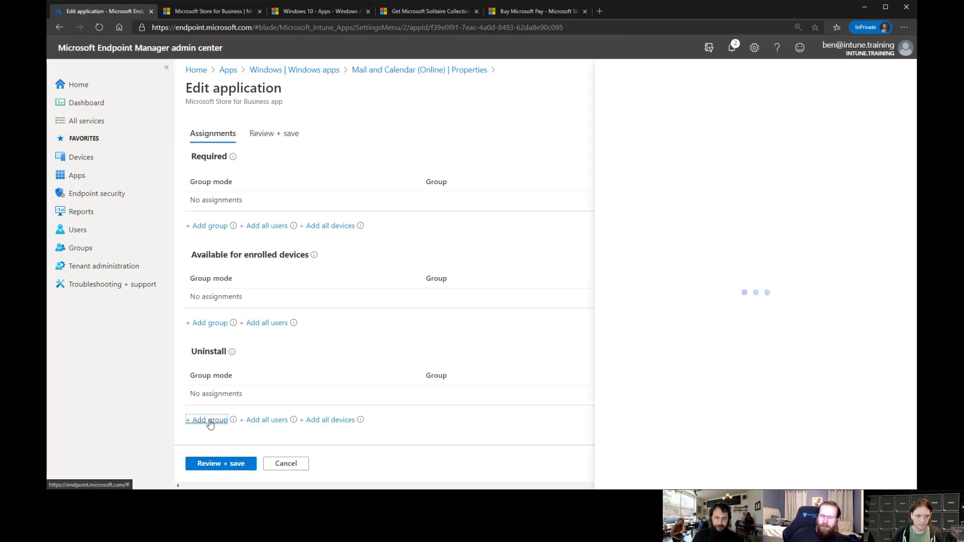
{"action": "key", "text": "ctrl+v"}
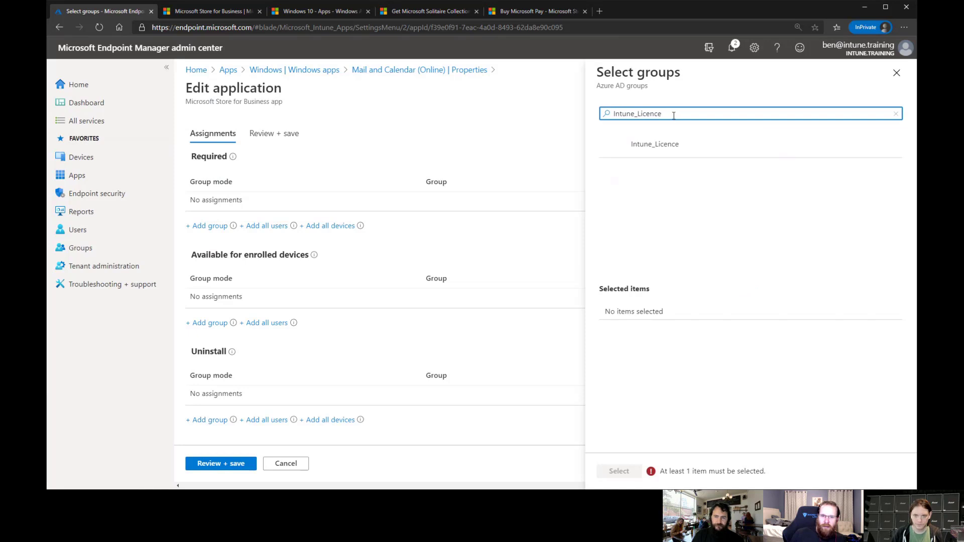
{"action": "left_click", "coordinate": [669, 144]}
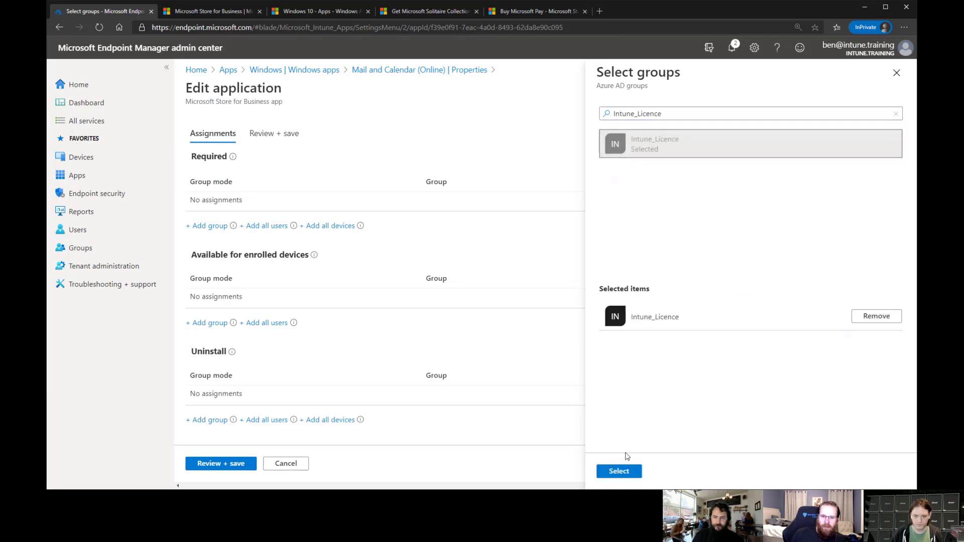
{"action": "left_click", "coordinate": [619, 472]}
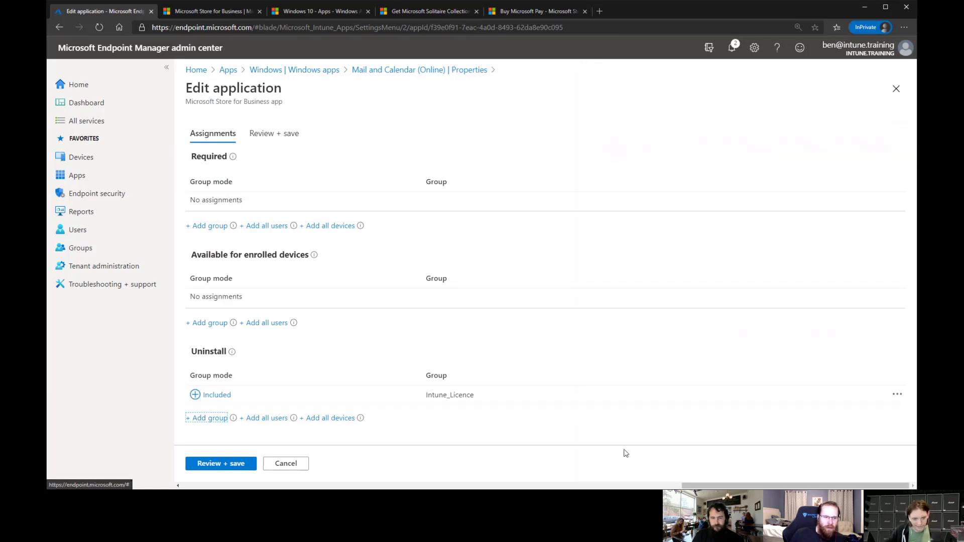
{"action": "left_click", "coordinate": [233, 464]}
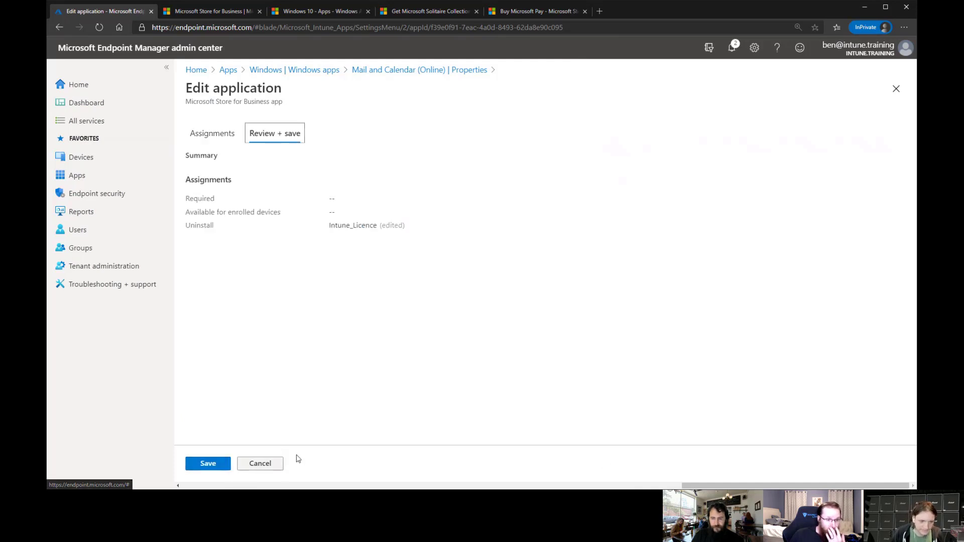
{"action": "left_click", "coordinate": [219, 463]}
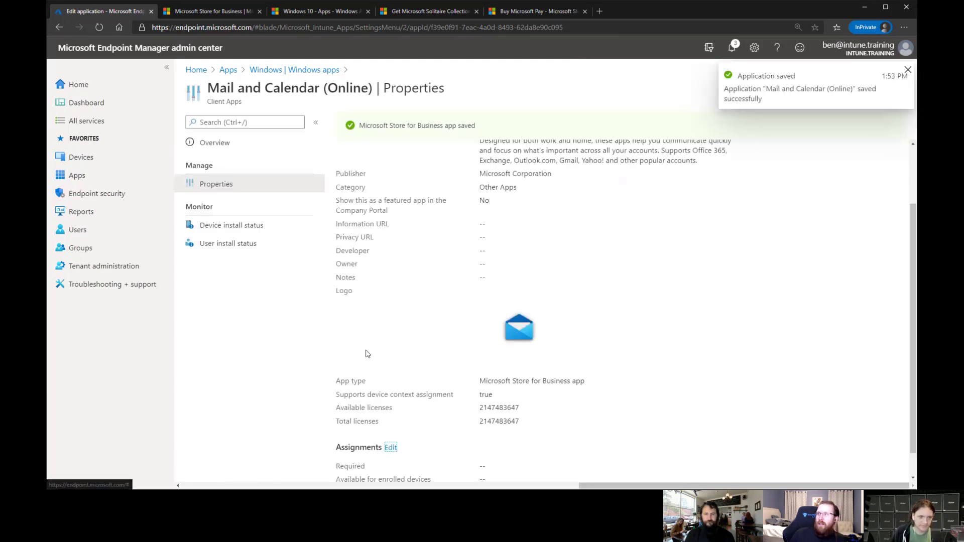
Return to the Windows apps and open the assignments of Microsoft Solitaire Collection (Online) for editing
{"action": "scroll", "coordinate": [390, 346], "scroll_direction": "up", "scroll_amount": 2}
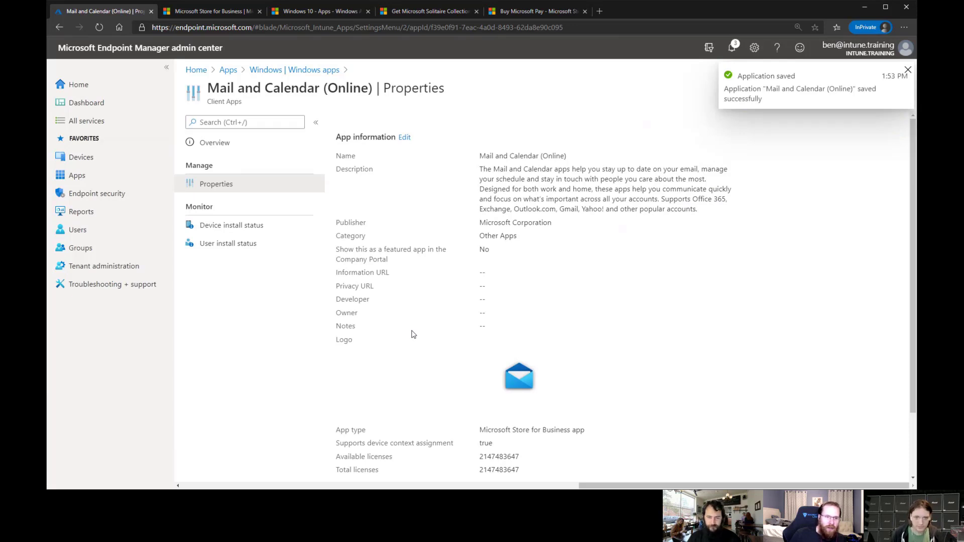
{"action": "left_click", "coordinate": [229, 71]}
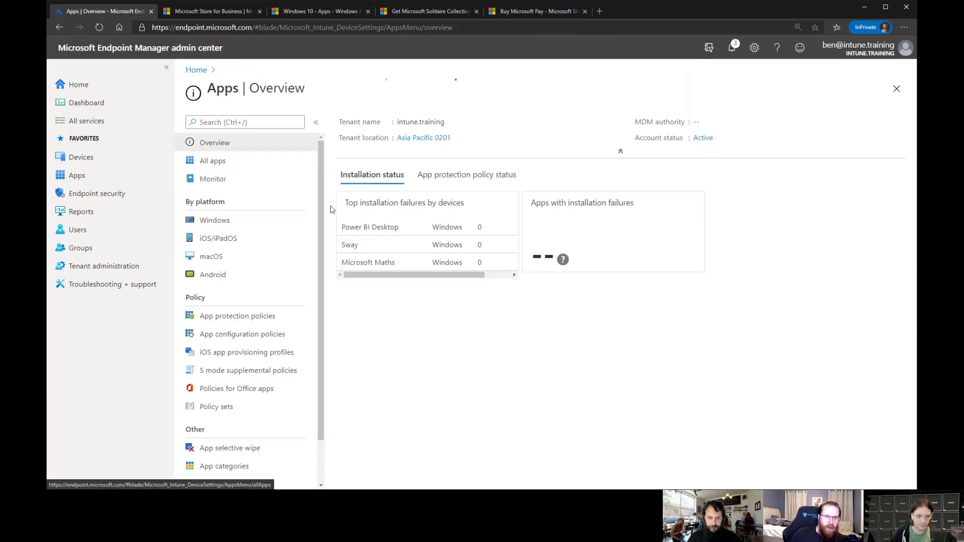
{"action": "left_click", "coordinate": [217, 161]}
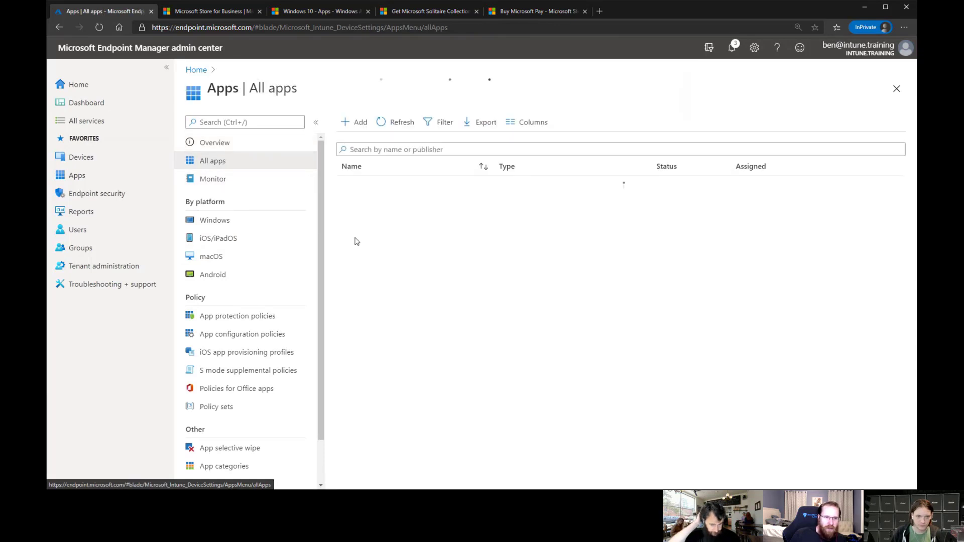
{"action": "left_click", "coordinate": [229, 222]}
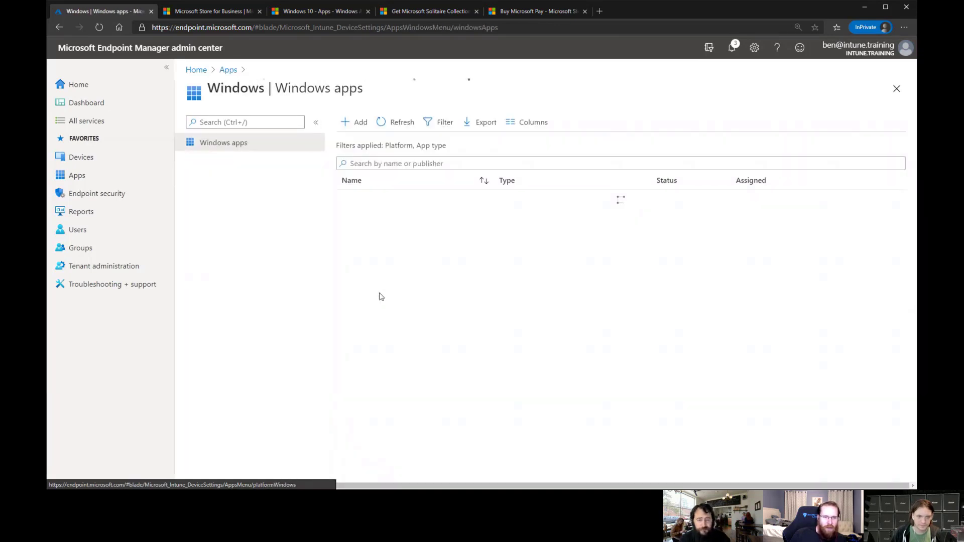
{"action": "left_click", "coordinate": [402, 285]}
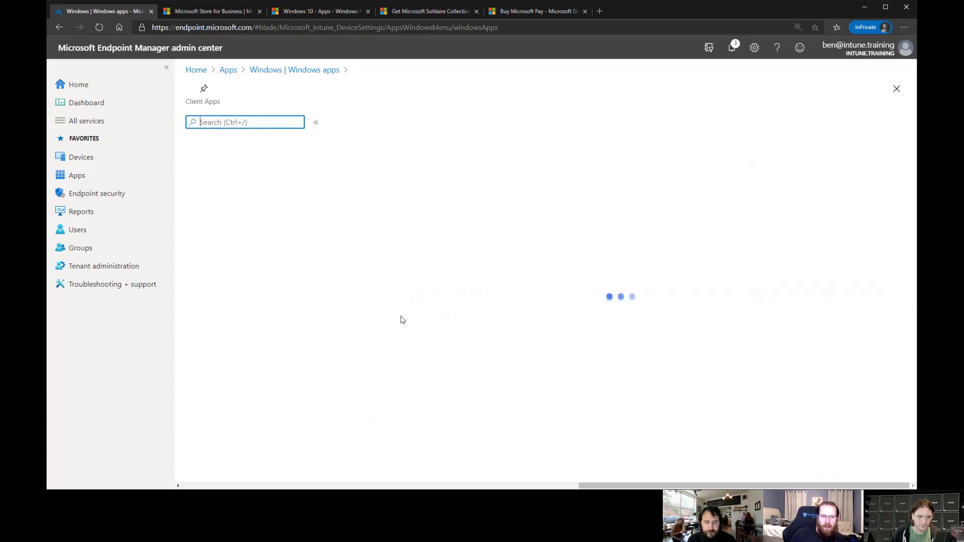
{"action": "left_click", "coordinate": [216, 184]}
{"action": "scroll", "coordinate": [409, 351], "scroll_direction": "down", "scroll_amount": 3}
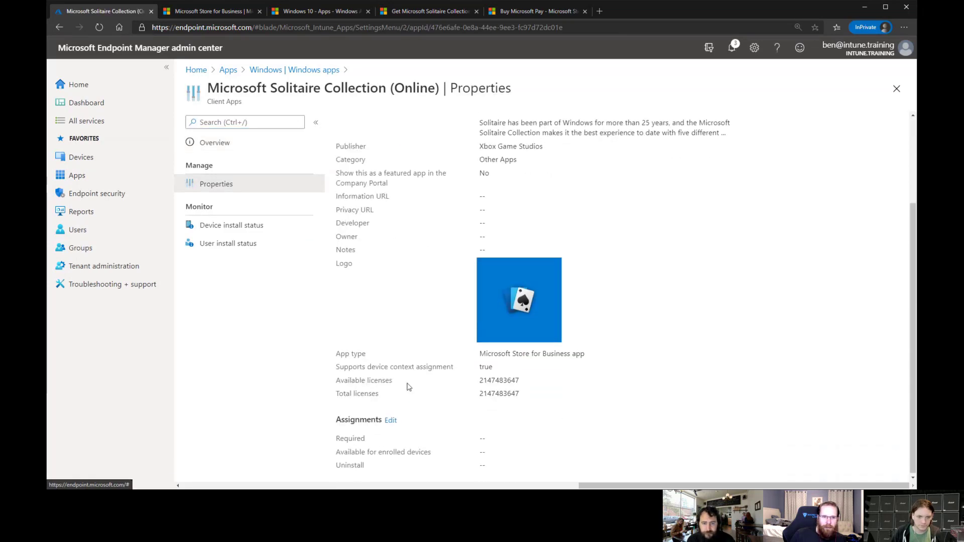
{"action": "left_click", "coordinate": [390, 421]}
Assign Microsoft Solitaire Collection (Online) for uninstall to the Intune_Licence group and save the application
{"action": "left_click", "coordinate": [211, 424]}
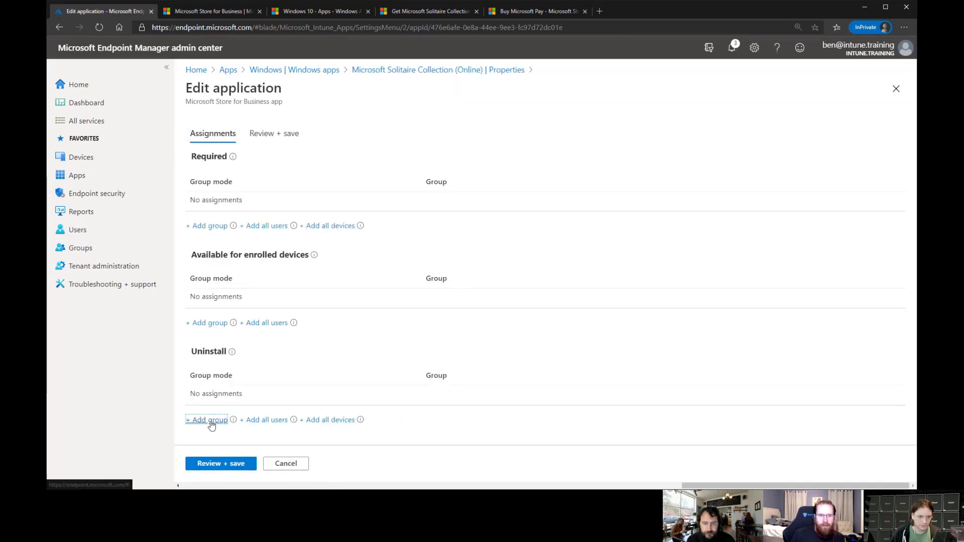
{"action": "key", "text": "ctrl+v"}
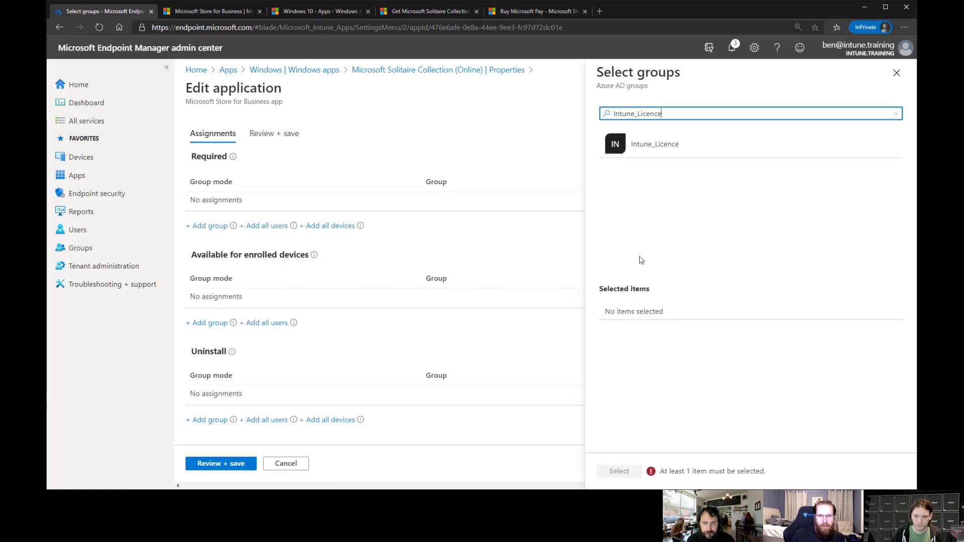
{"action": "left_click_drag", "start_coordinate": [637, 144], "coordinate": [631, 172]}
{"action": "left_click", "coordinate": [631, 154]}
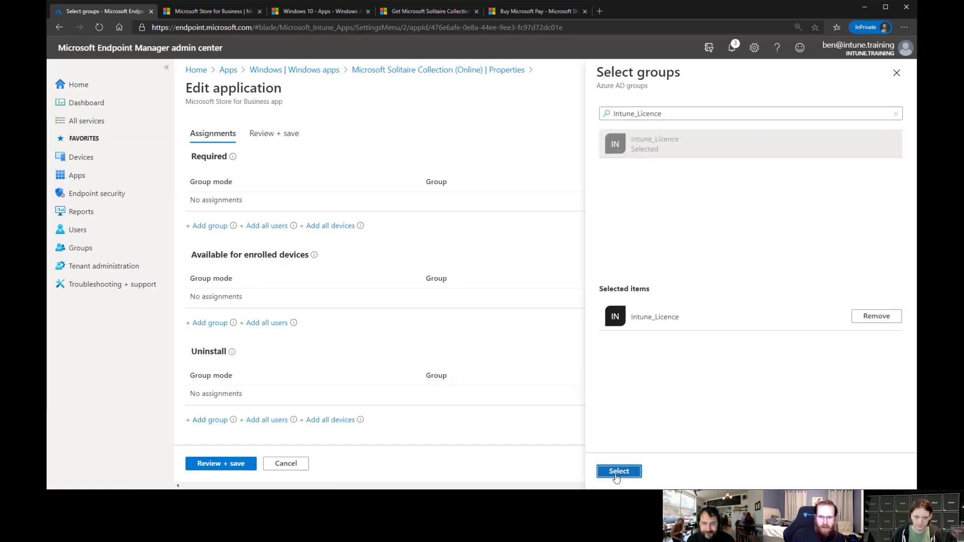
{"action": "left_click", "coordinate": [616, 473]}
{"action": "left_click", "coordinate": [213, 467]}
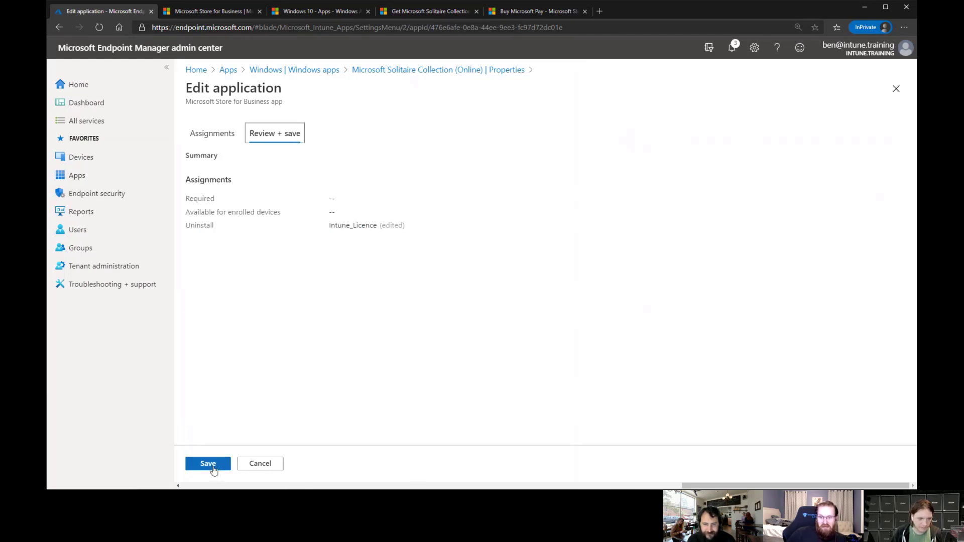
{"action": "left_click", "coordinate": [212, 465]}
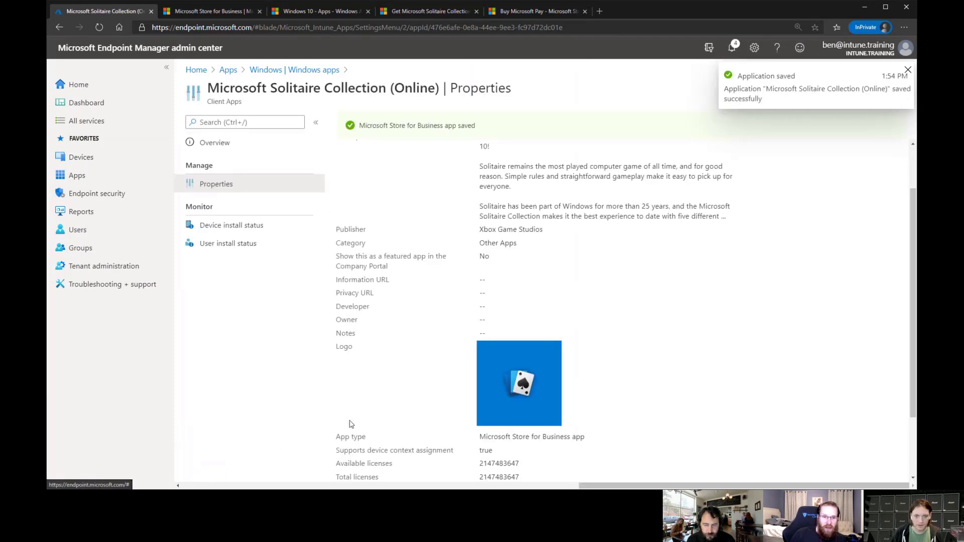
Check the device and user install status of Mail and Calendar (Online)
{"action": "left_click", "coordinate": [294, 69]}
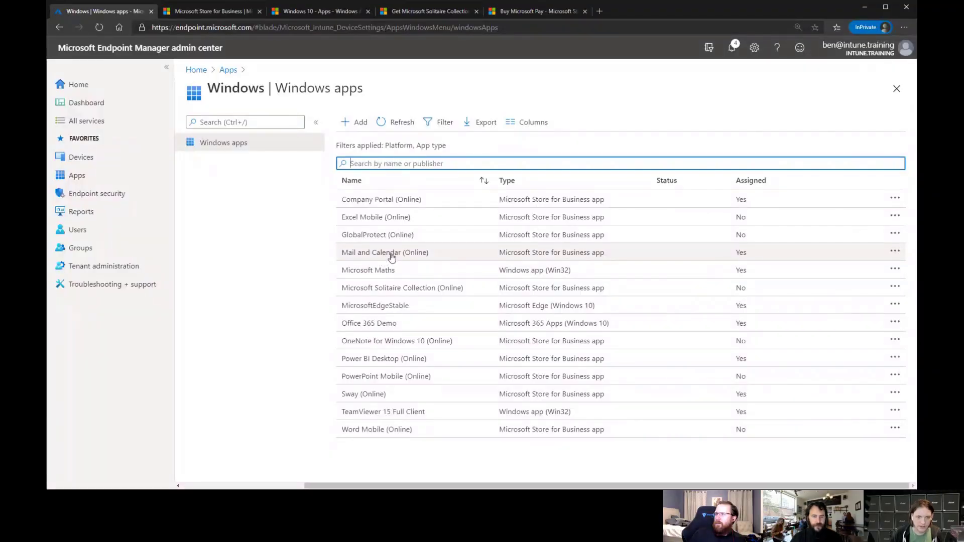
{"action": "left_click", "coordinate": [386, 255]}
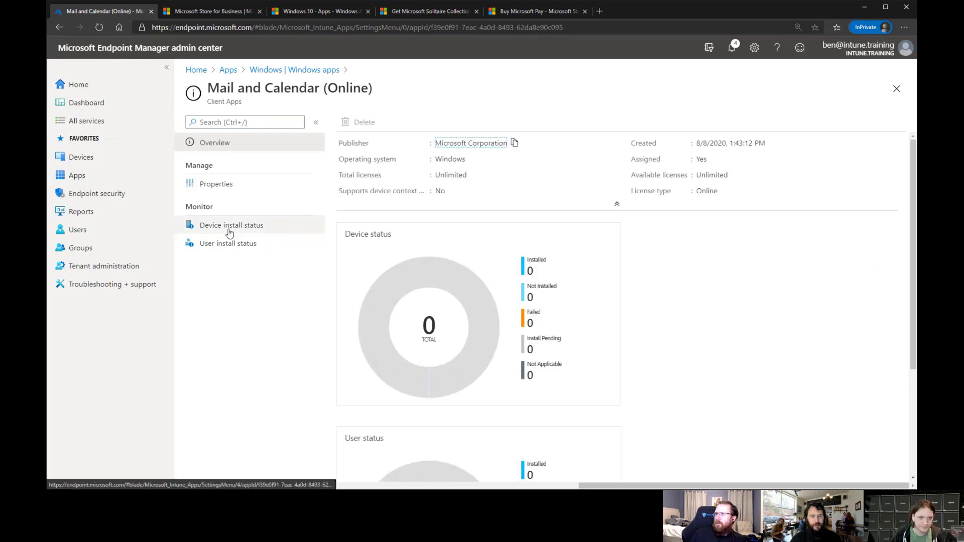
{"action": "left_click", "coordinate": [229, 227]}
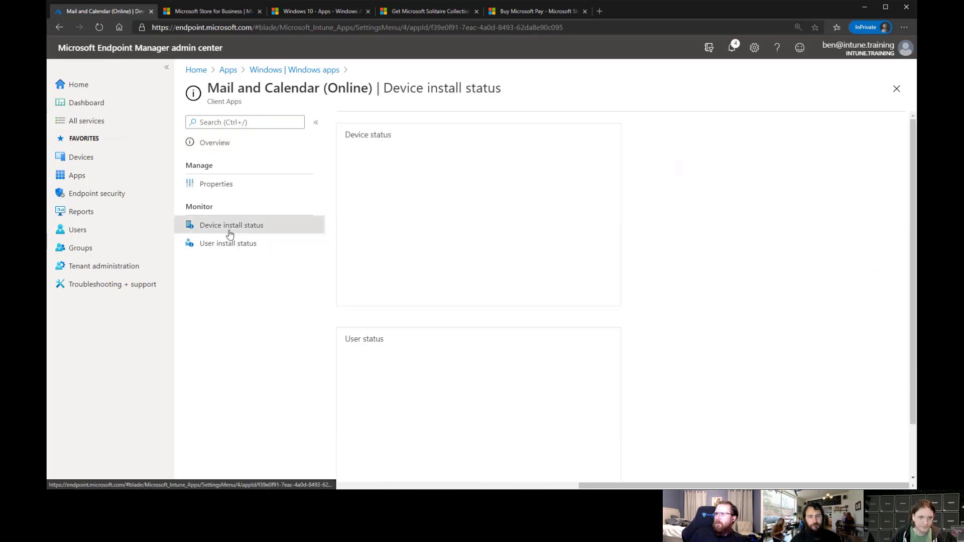
{"action": "left_click", "coordinate": [251, 246]}
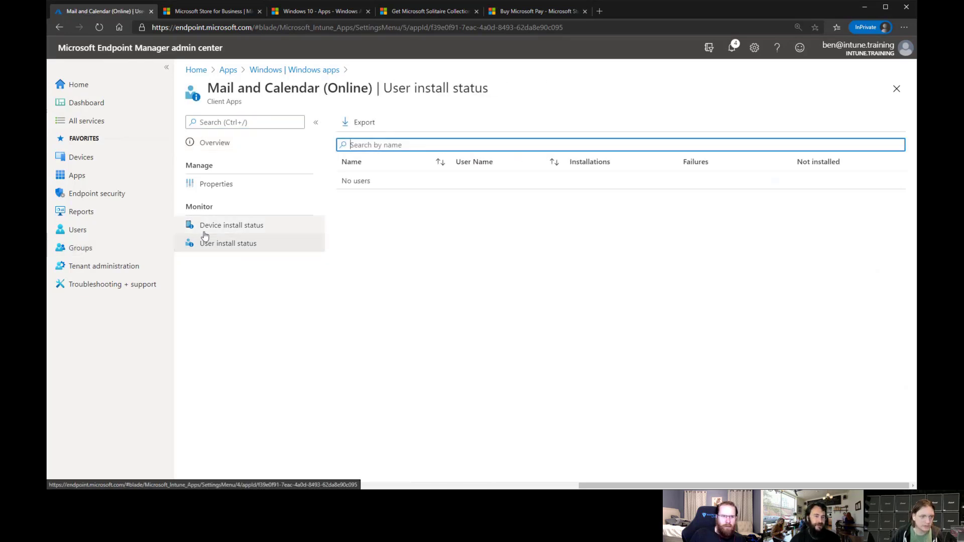
Open the managed apps of the first device in the list of Windows devices
{"action": "left_click", "coordinate": [79, 157]}
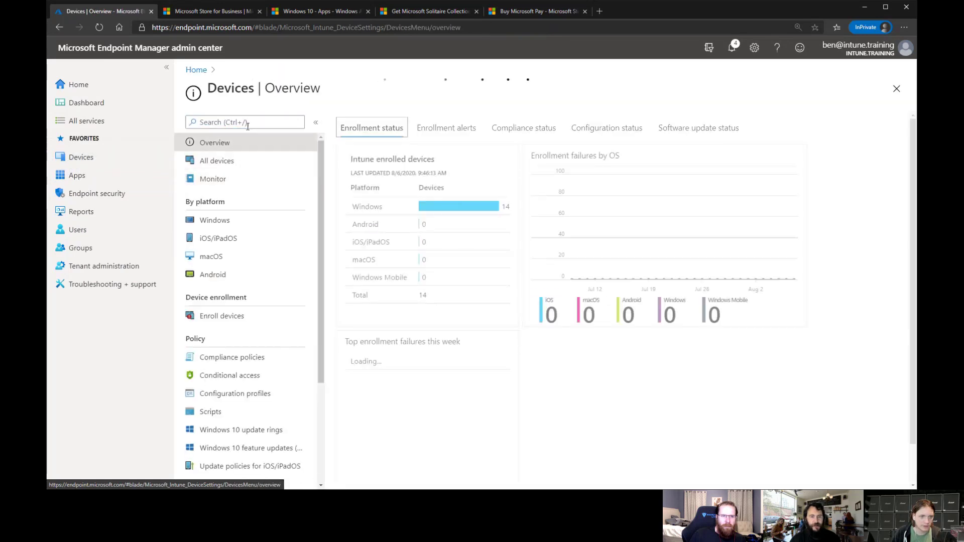
{"action": "left_click", "coordinate": [257, 122]}
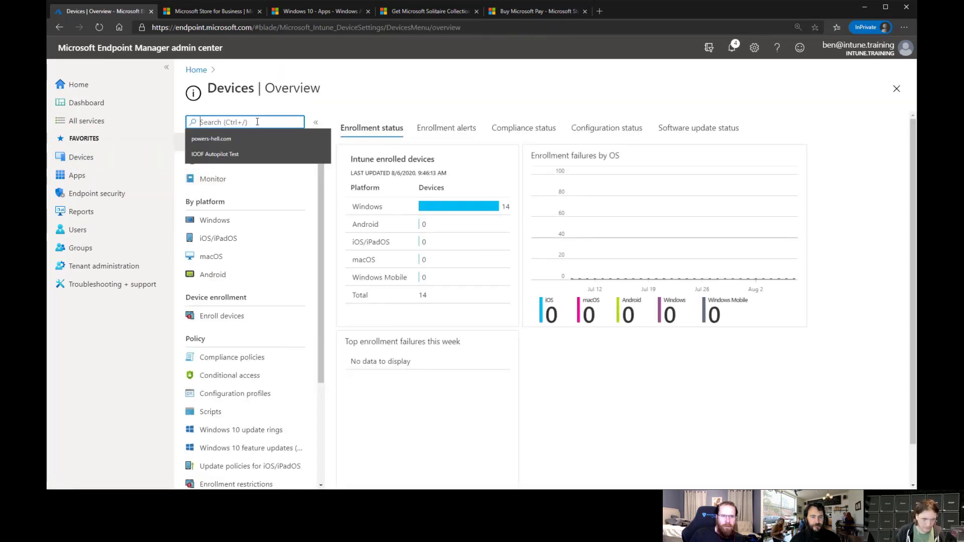
{"action": "left_click", "coordinate": [251, 220]}
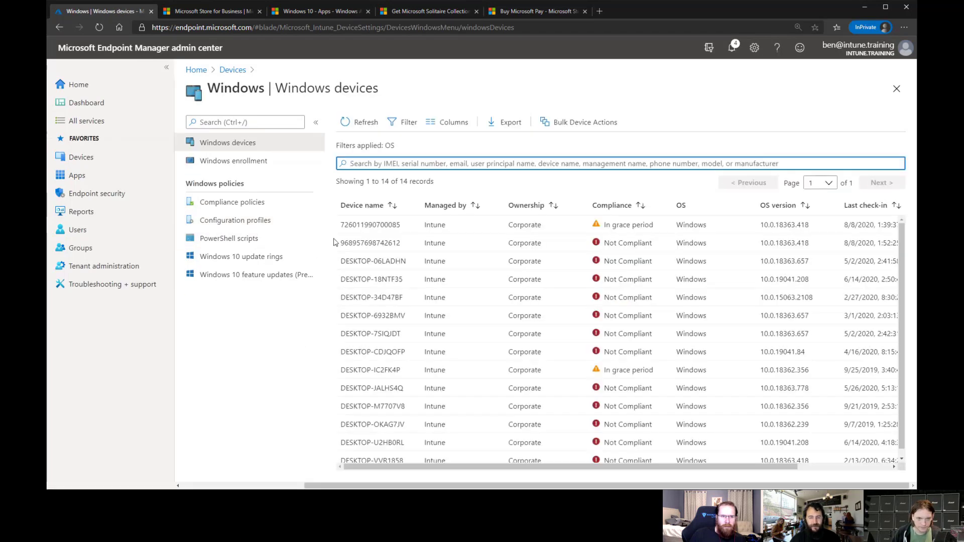
{"action": "left_click", "coordinate": [382, 225]}
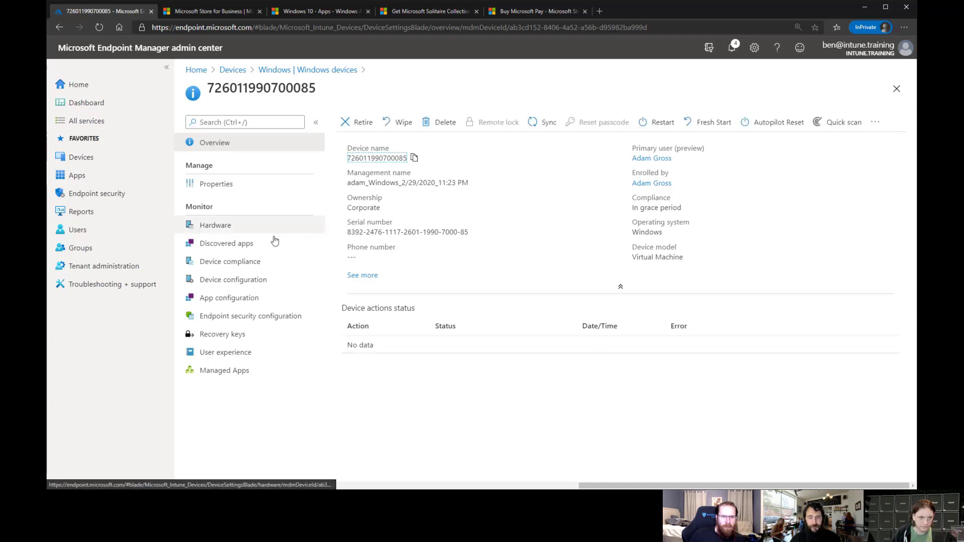
{"action": "left_click", "coordinate": [211, 371]}
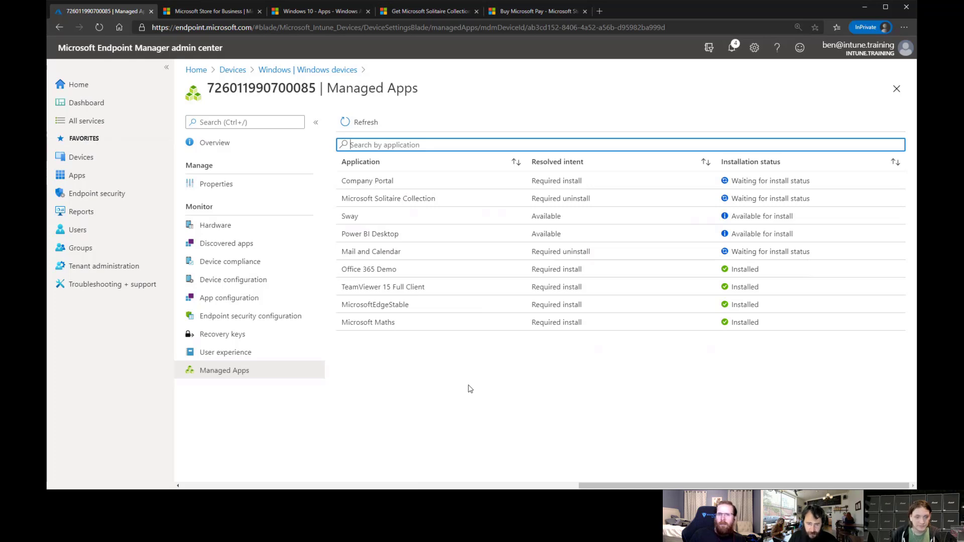
View the installation details of MicrosoftEdgeStable, followed by the device's properties and overview
{"action": "left_click", "coordinate": [396, 309]}
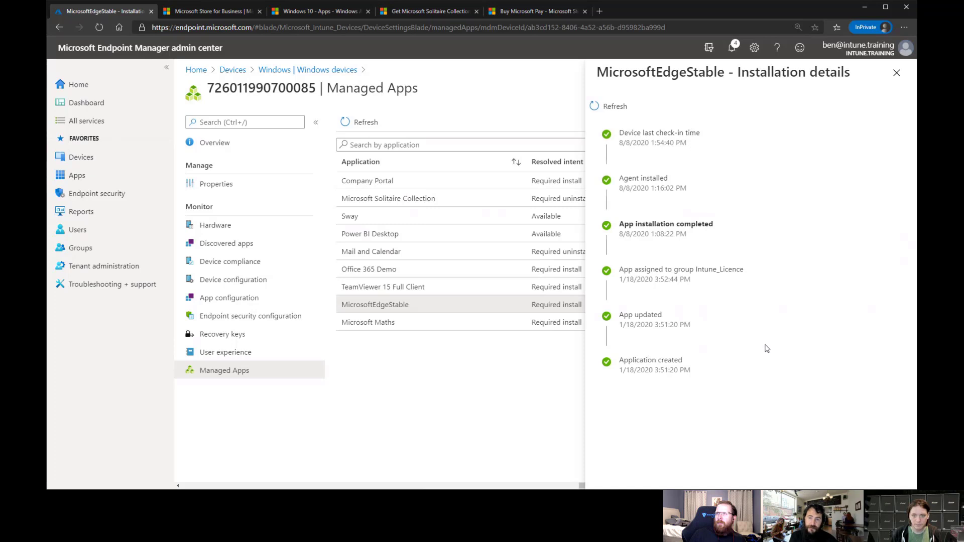
{"action": "left_click", "coordinate": [896, 73]}
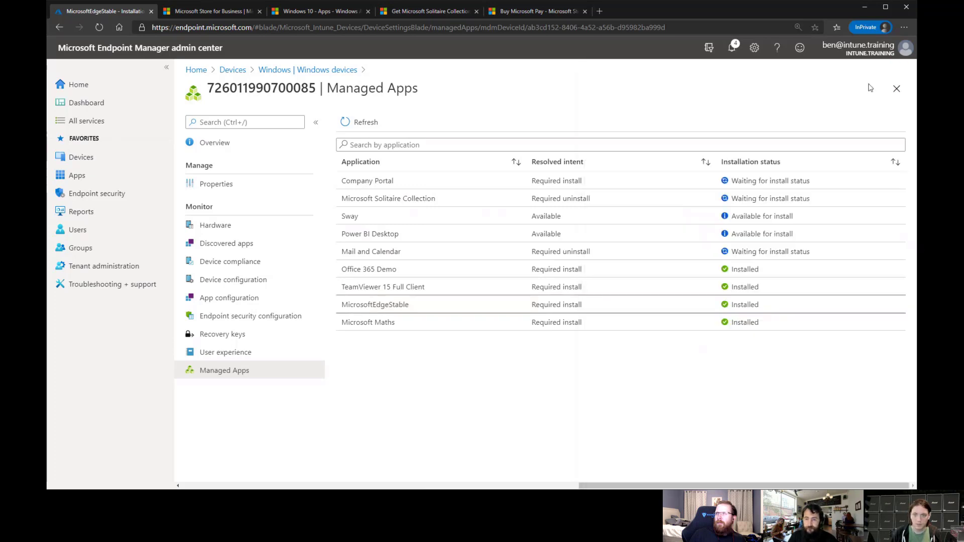
{"action": "left_click", "coordinate": [224, 186]}
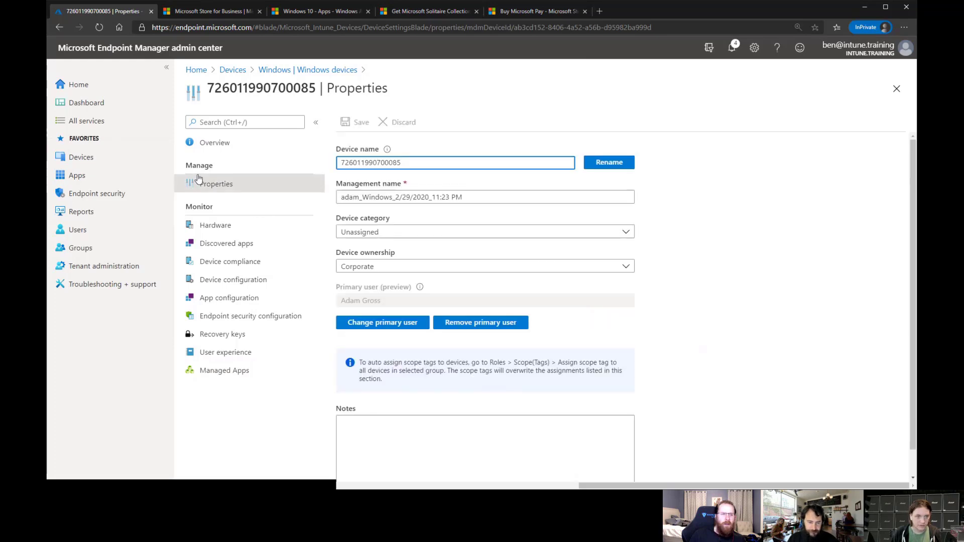
{"action": "left_click", "coordinate": [216, 143]}
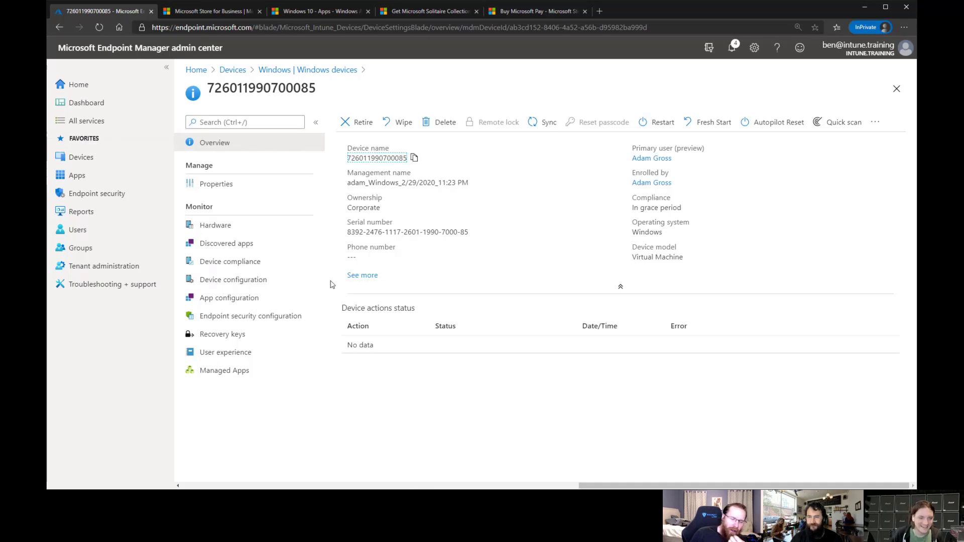
Examine the device's configuration policies and the Win10_DefenderATP profile settings, and return to the list of Windows devices
{"action": "left_click", "coordinate": [247, 285]}
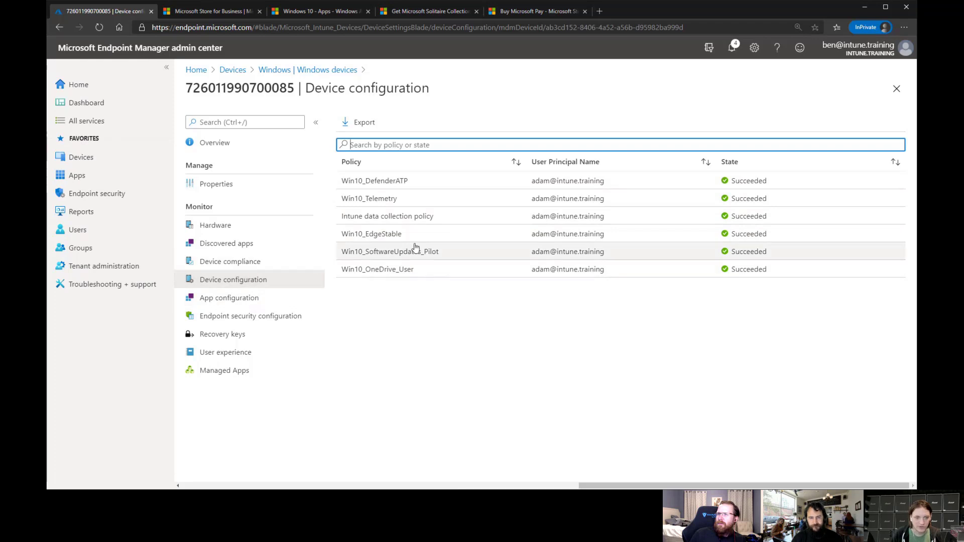
{"action": "left_click", "coordinate": [402, 182]}
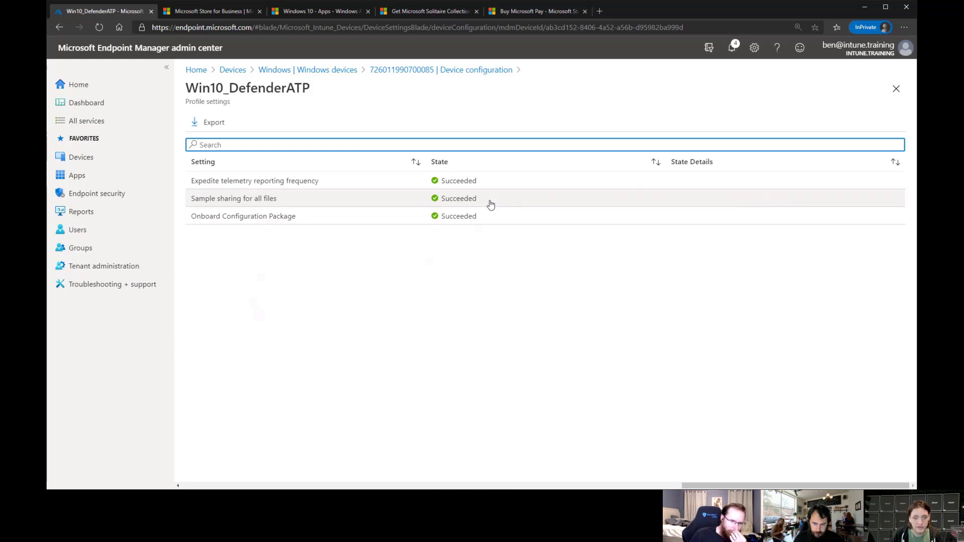
{"action": "left_click", "coordinate": [316, 71]}
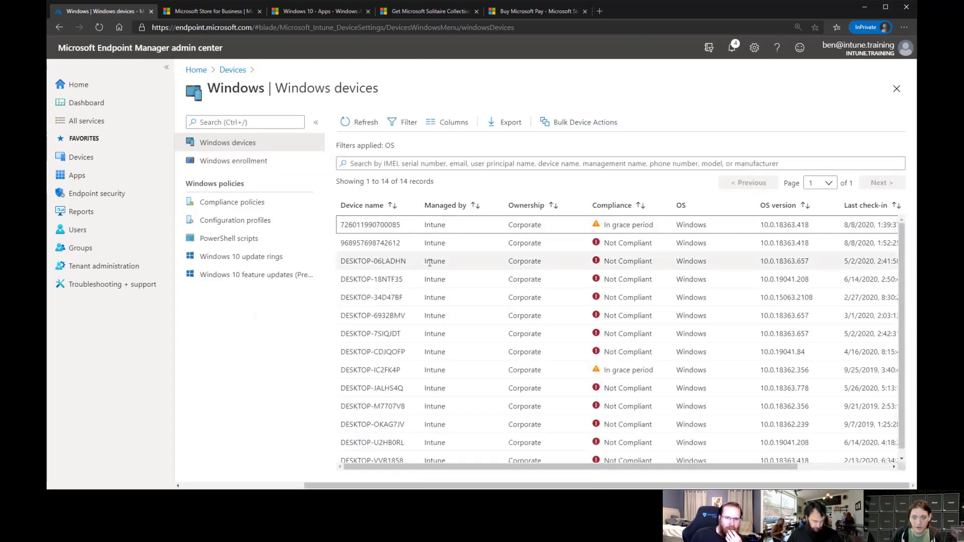
Reopen the first Windows device and check its device configuration and device compliance
{"action": "left_click", "coordinate": [365, 228]}
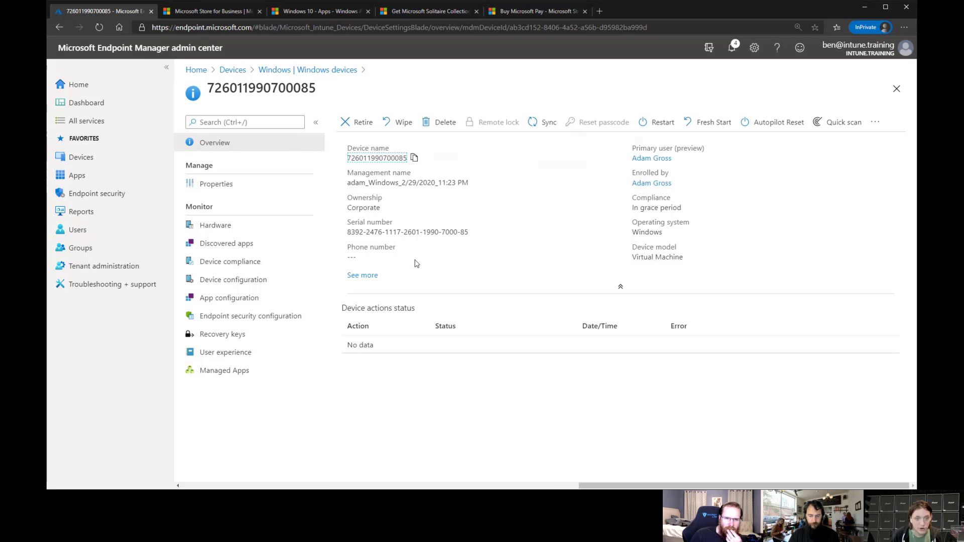
{"action": "left_click", "coordinate": [248, 279]}
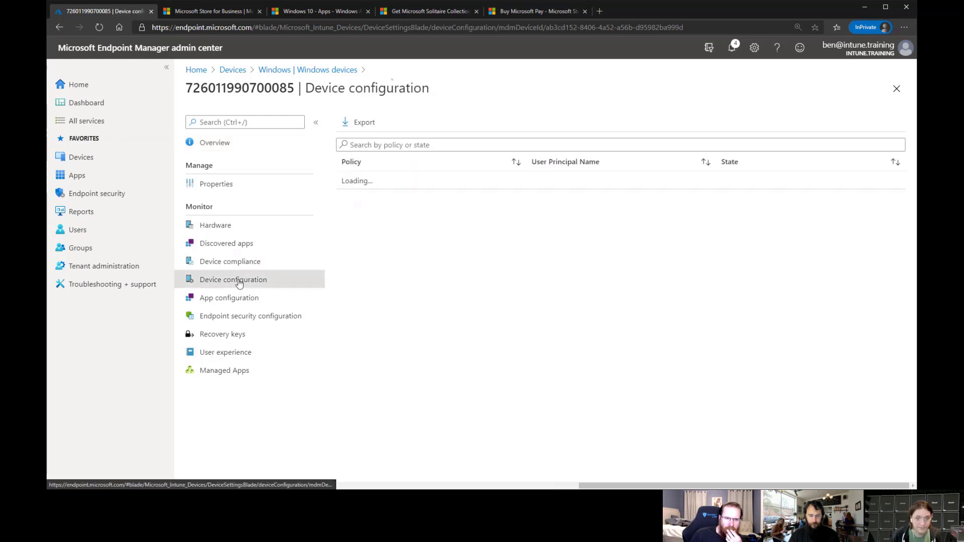
{"action": "left_click", "coordinate": [231, 264]}
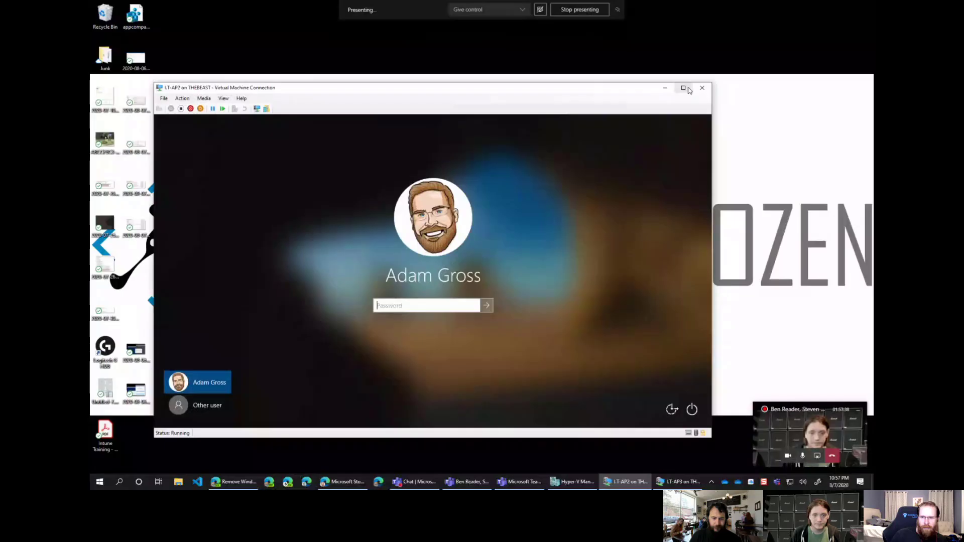
Show the LT-AP2 virtual machine full screen and try to sign in with the account password
{"action": "left_click", "coordinate": [686, 89]}
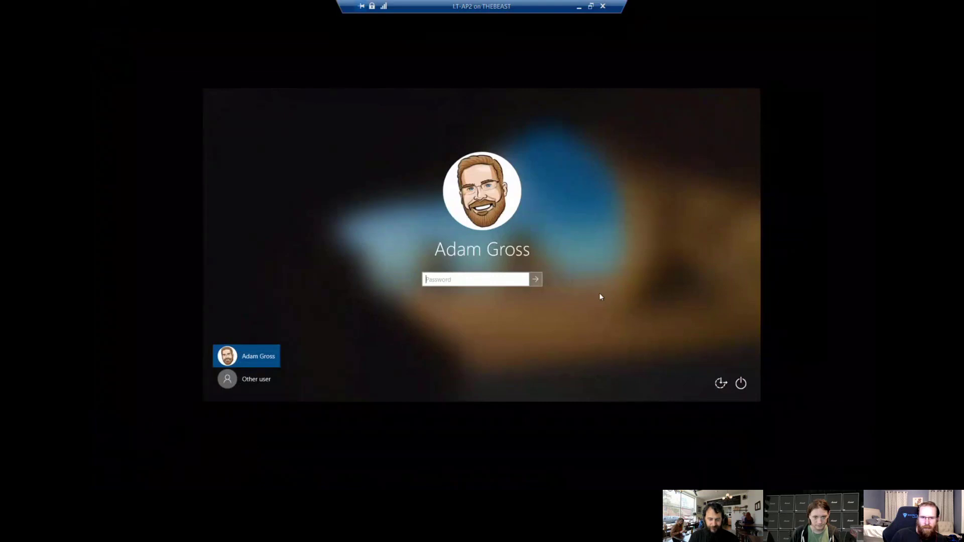
{"action": "left_click", "coordinate": [591, 6]}
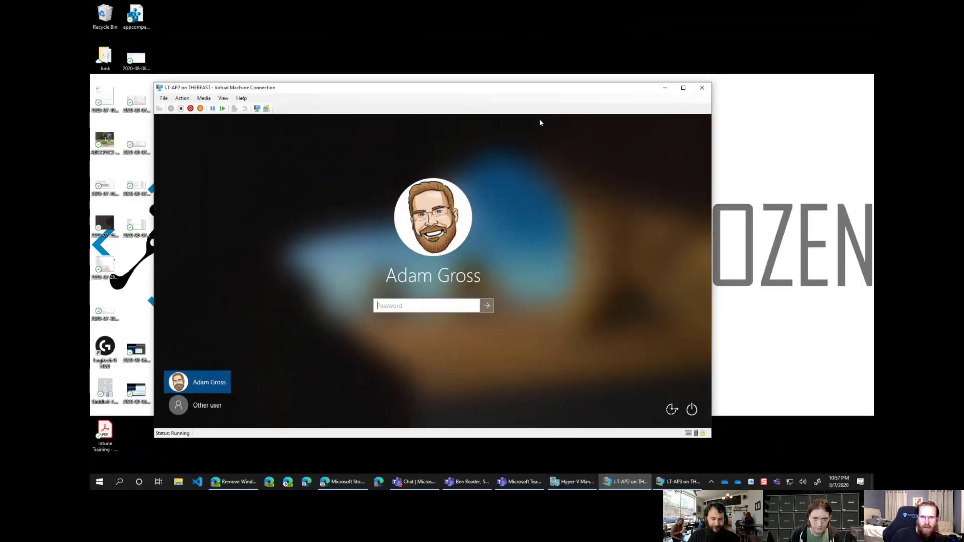
{"action": "left_click", "coordinate": [697, 58]}
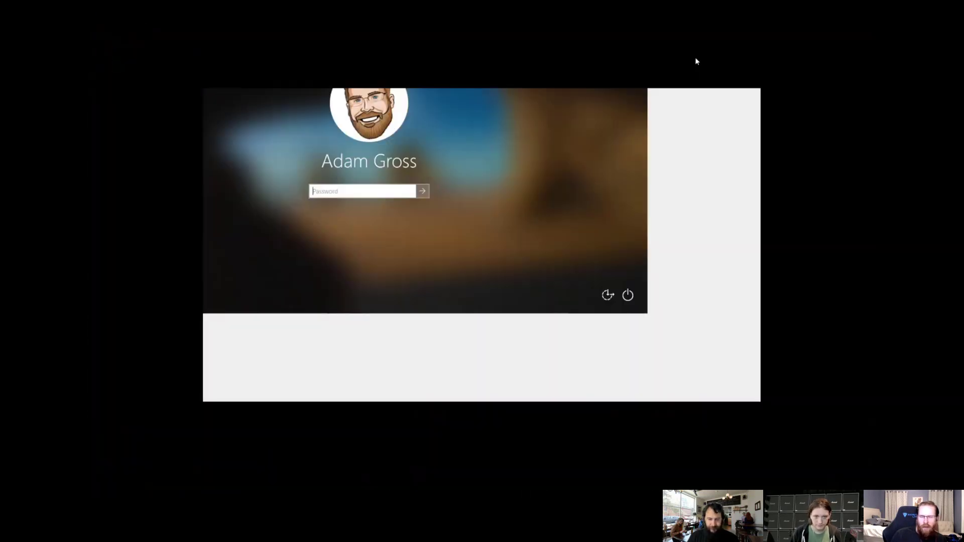
{"action": "type", "text": "********"}
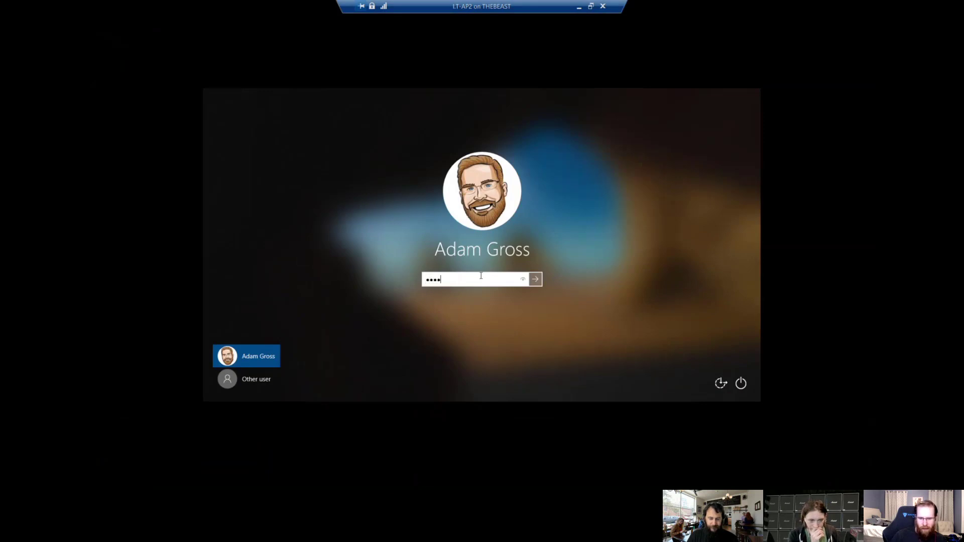
{"action": "key", "text": "Return"}
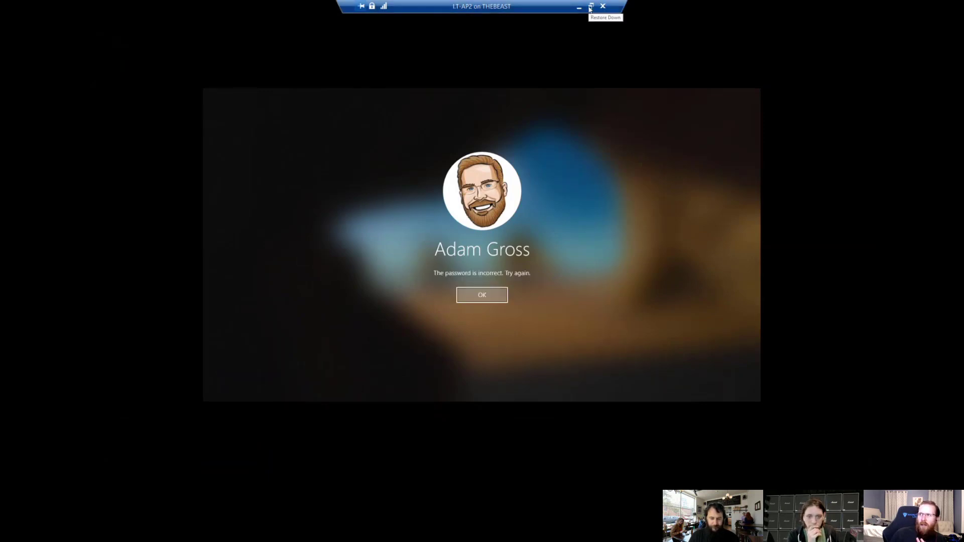
{"action": "left_click", "coordinate": [483, 297]}
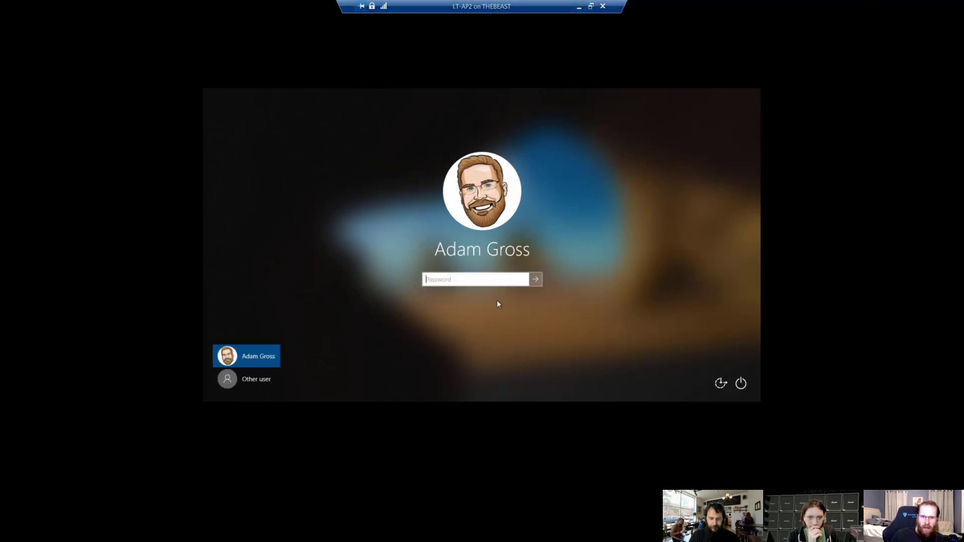
Sign in to the LT-AP2 virtual machine with the account password and display its desktop full screen
{"action": "type", "text": "*********"}
{"action": "key", "text": "Return"}
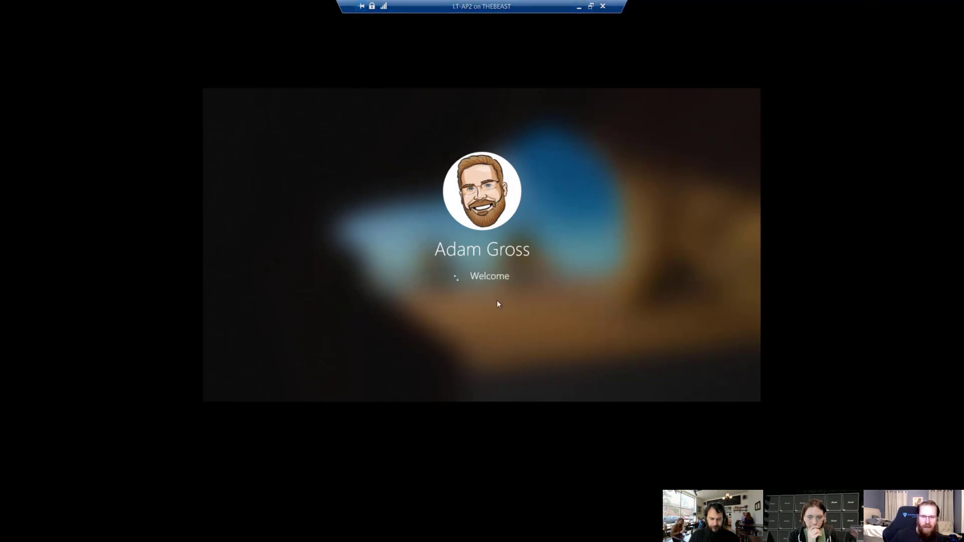
{"action": "left_click", "coordinate": [591, 7]}
{"action": "left_click_drag", "start_coordinate": [521, 62], "coordinate": [522, 62]}
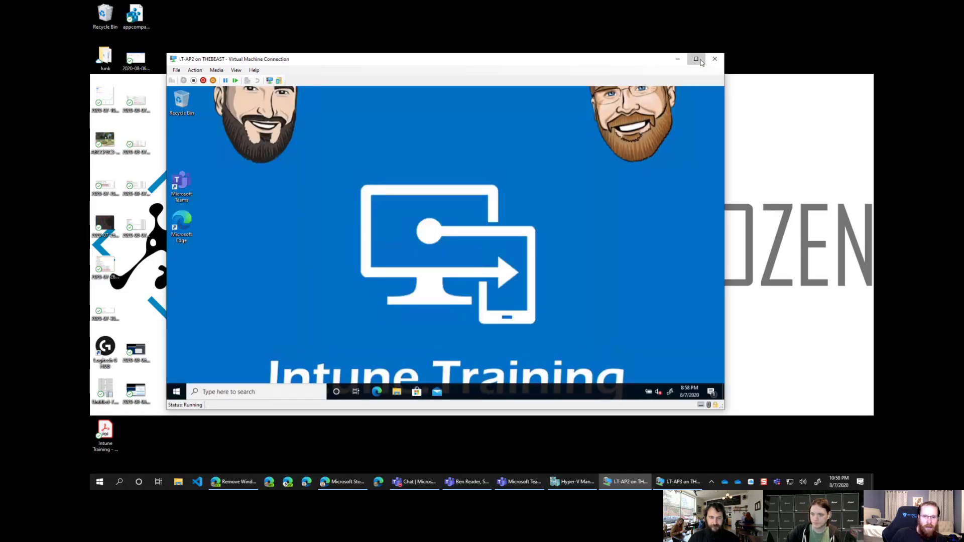
{"action": "left_click", "coordinate": [696, 59]}
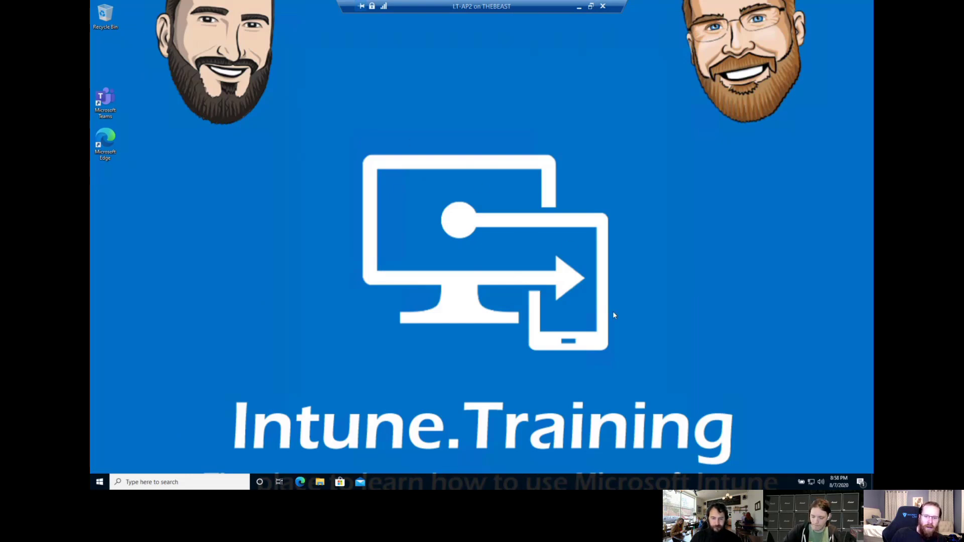
Look through the virtual machine's installed apps for Mail, Calendar and Microsoft Solitaire Collection
{"action": "left_click", "coordinate": [99, 483]}
{"action": "scroll", "coordinate": [179, 411], "scroll_direction": "down", "scroll_amount": 10}
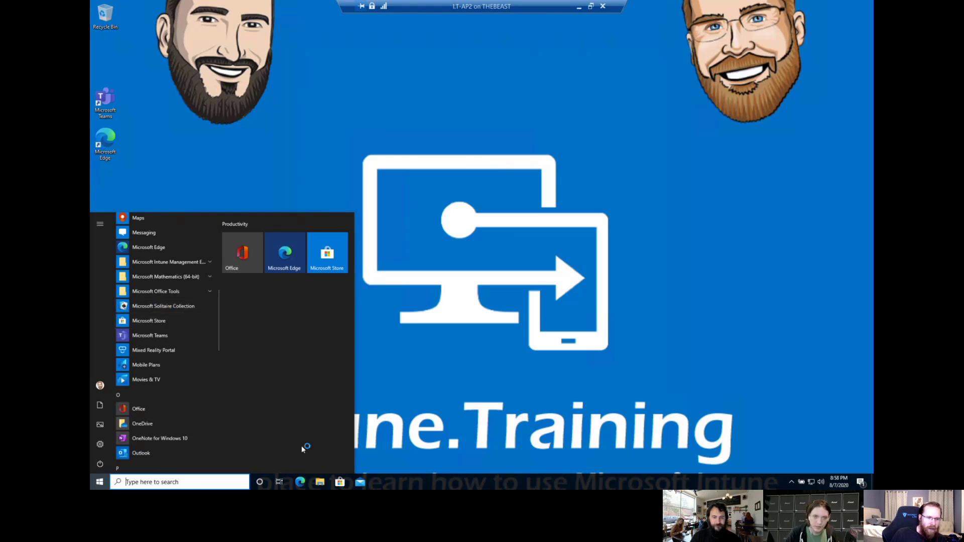
{"action": "scroll", "coordinate": [190, 389], "scroll_direction": "up", "scroll_amount": 3}
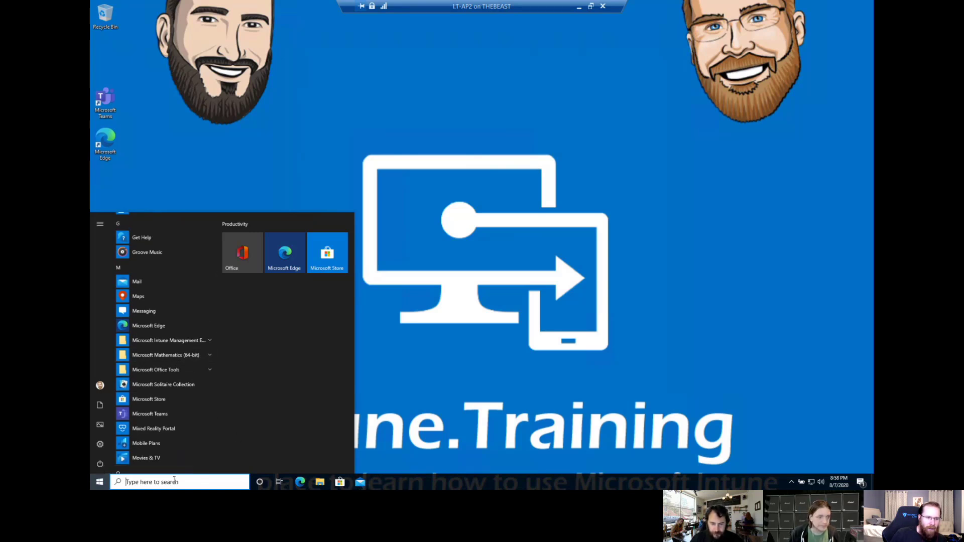
{"action": "left_click", "coordinate": [99, 482]}
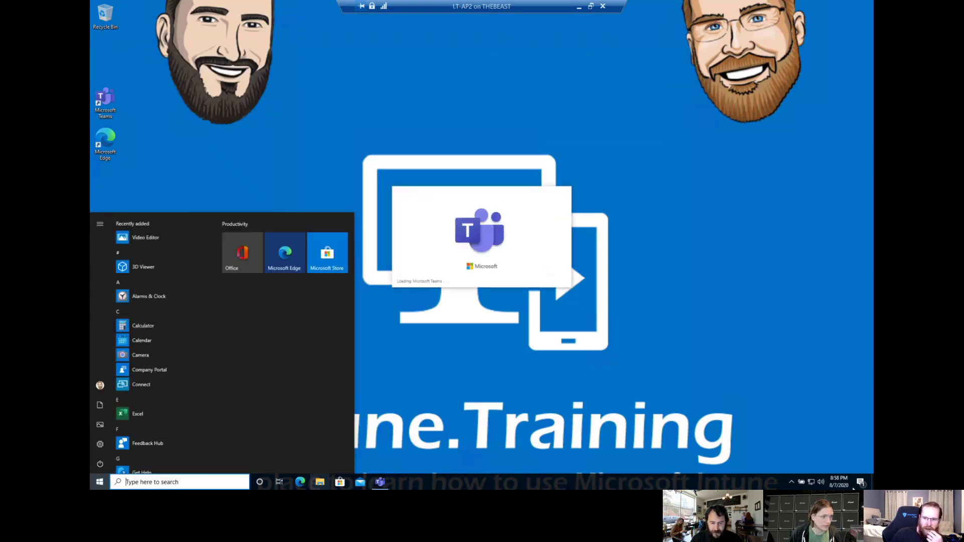
Close the loading Microsoft Teams window on the virtual machine
{"action": "left_click", "coordinate": [380, 483]}
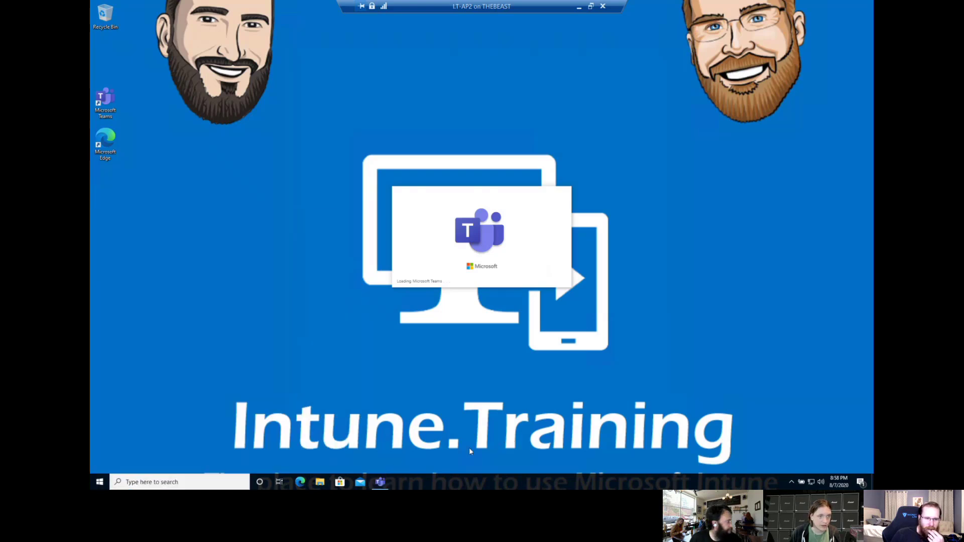
{"action": "right_click", "coordinate": [380, 483]}
{"action": "left_click", "coordinate": [377, 463]}
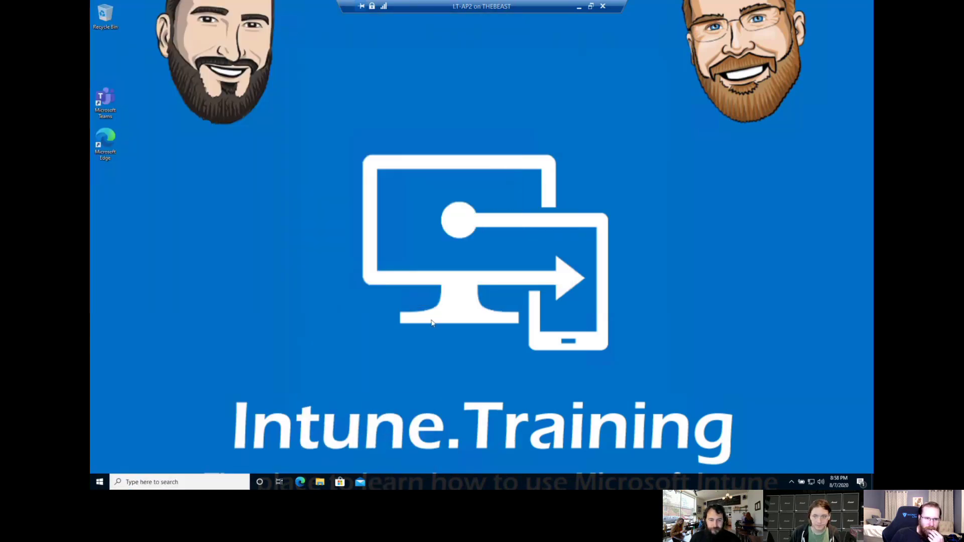
Check the installed app list again for Mail and Microsoft Solitaire Collection
{"action": "left_click", "coordinate": [99, 482]}
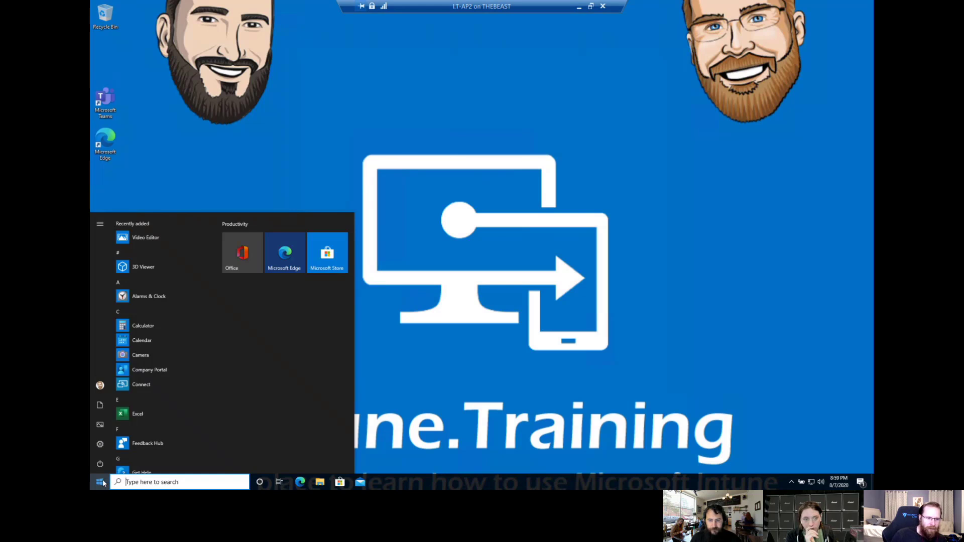
{"action": "scroll", "coordinate": [190, 409], "scroll_direction": "down", "scroll_amount": 5}
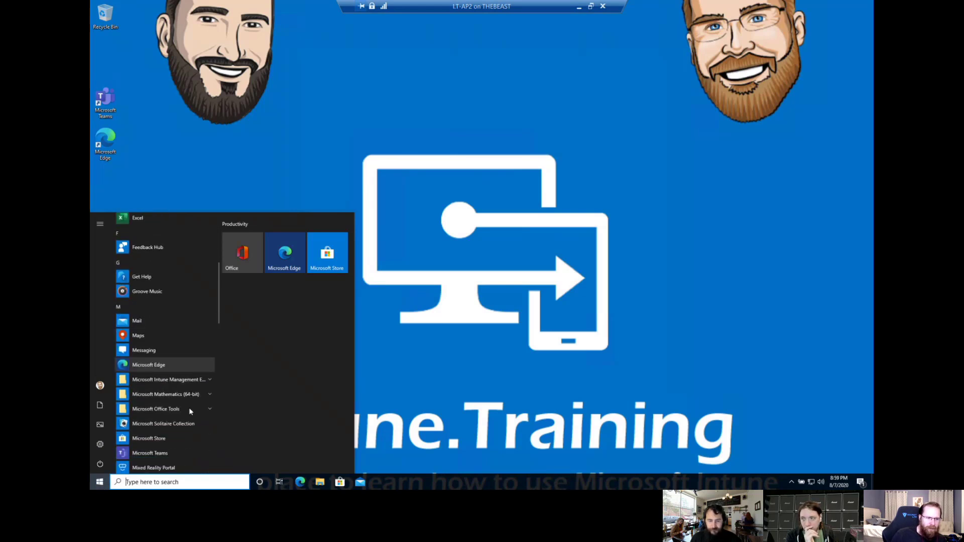
{"action": "scroll", "coordinate": [188, 421], "scroll_direction": "down", "scroll_amount": 2}
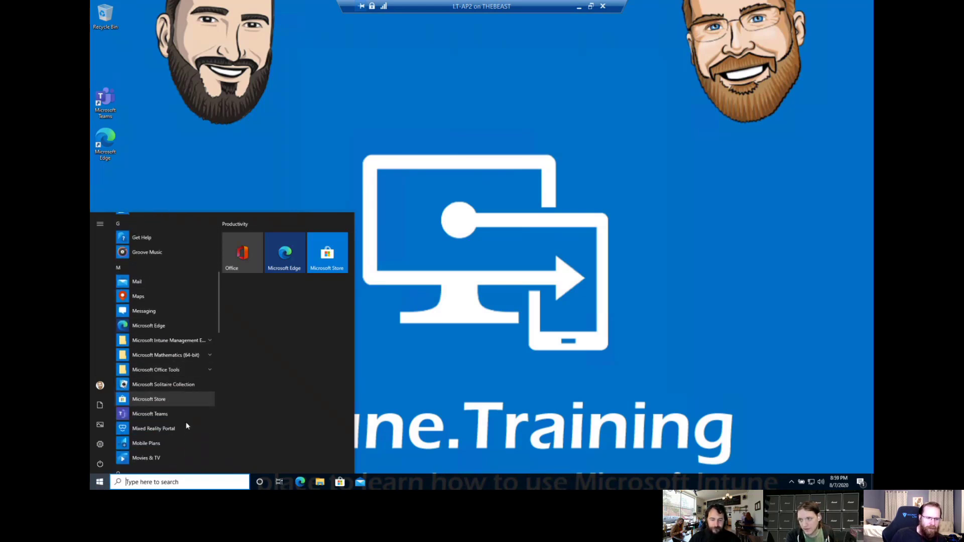
{"action": "left_click", "coordinate": [99, 483]}
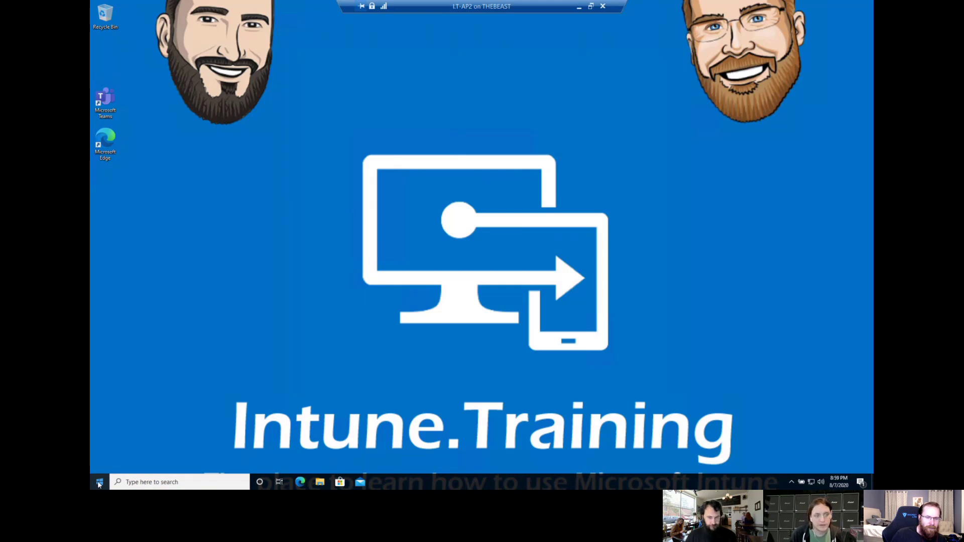
View the shortcut options of Company Portal in the app list, including its Sync this device task
{"action": "left_click", "coordinate": [99, 483]}
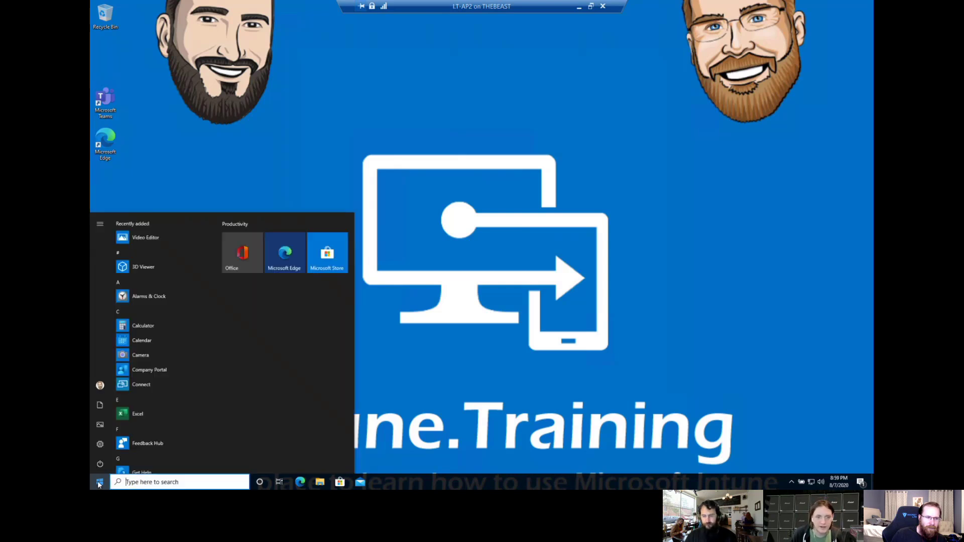
{"action": "right_click", "coordinate": [175, 371]}
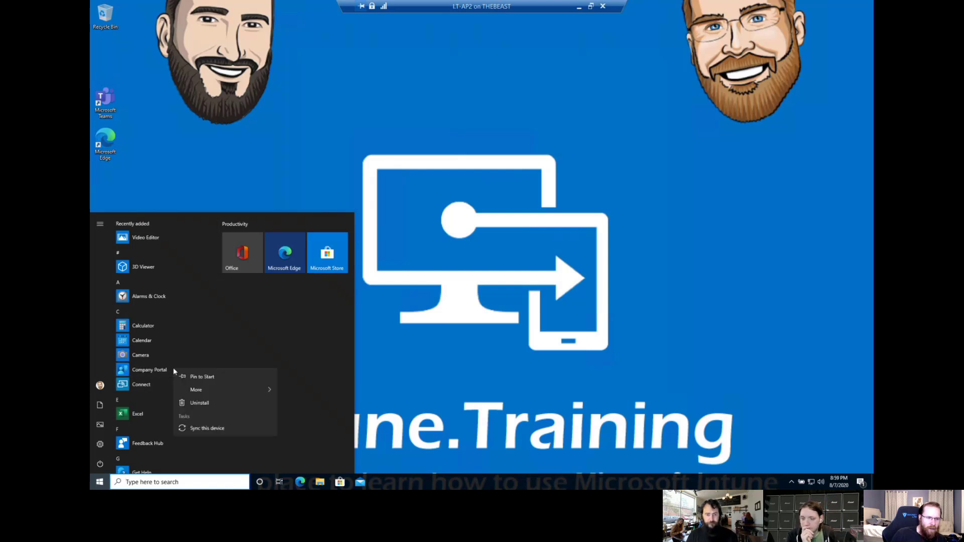
{"action": "right_click", "coordinate": [140, 372]}
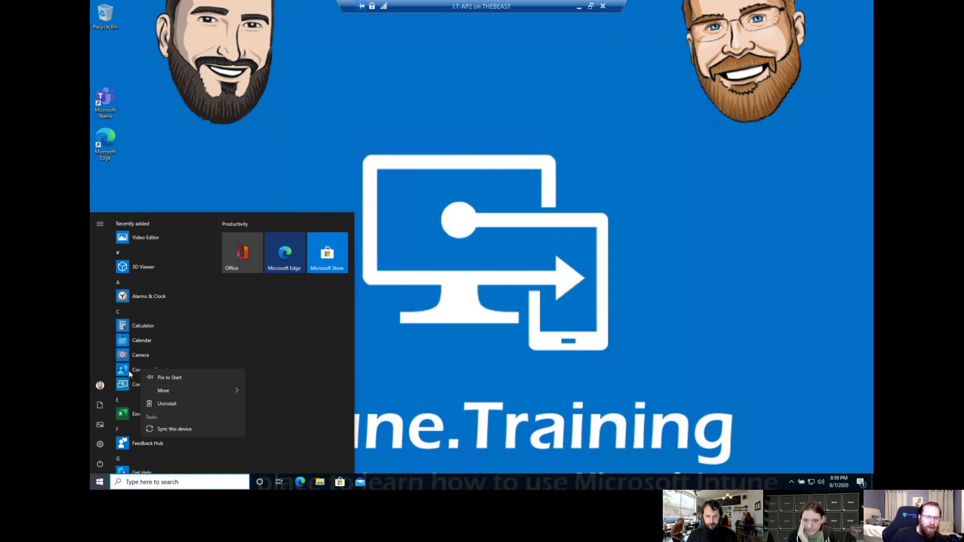
{"action": "left_click", "coordinate": [98, 482]}
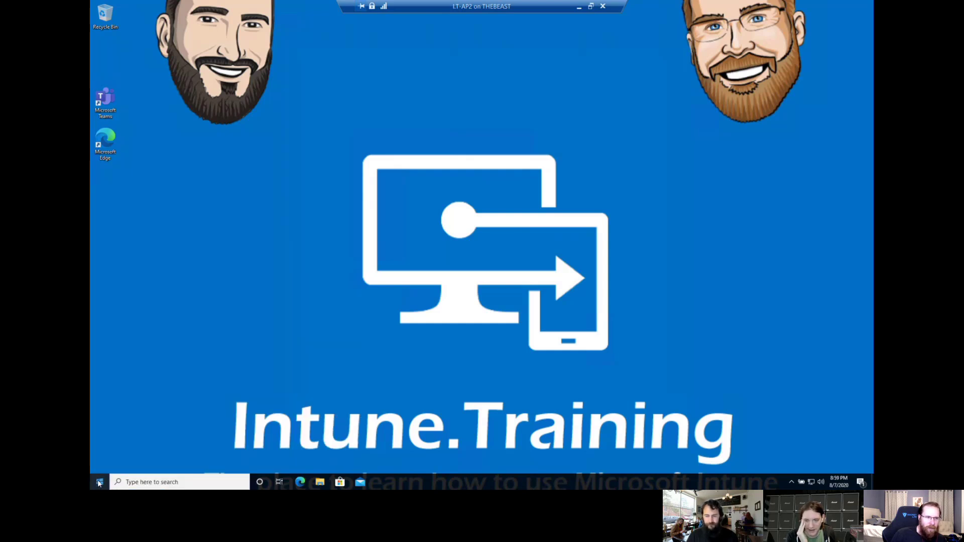
Look through the app list down to Microsoft Solitaire Collection and launch Company Portal
{"action": "left_click", "coordinate": [99, 483]}
{"action": "scroll", "coordinate": [185, 369], "scroll_direction": "down", "scroll_amount": 6}
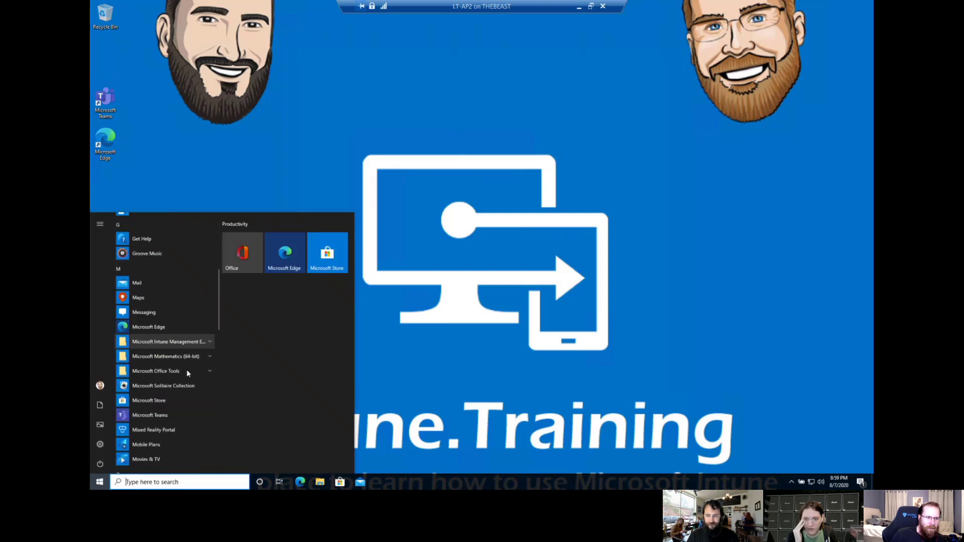
{"action": "scroll", "coordinate": [202, 384], "scroll_direction": "up", "scroll_amount": 6}
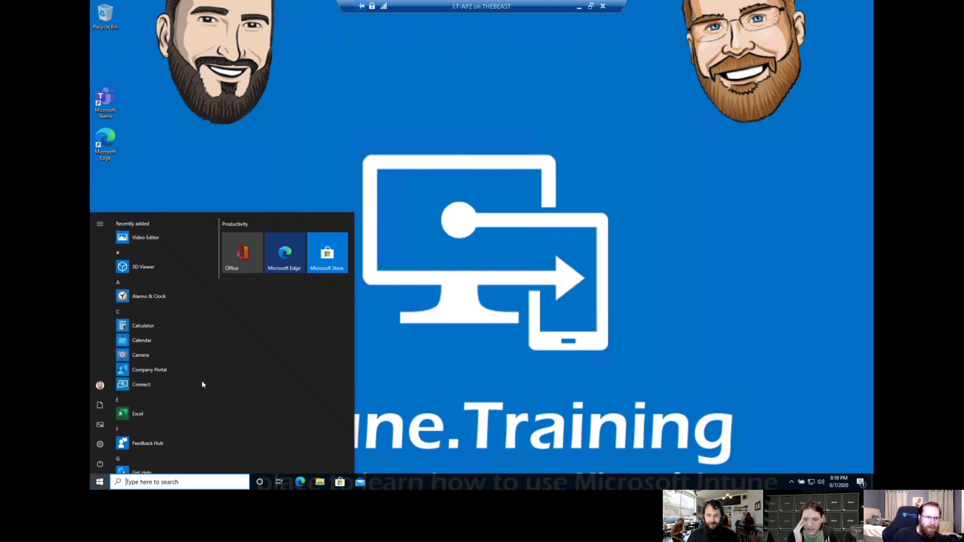
{"action": "left_click", "coordinate": [167, 370]}
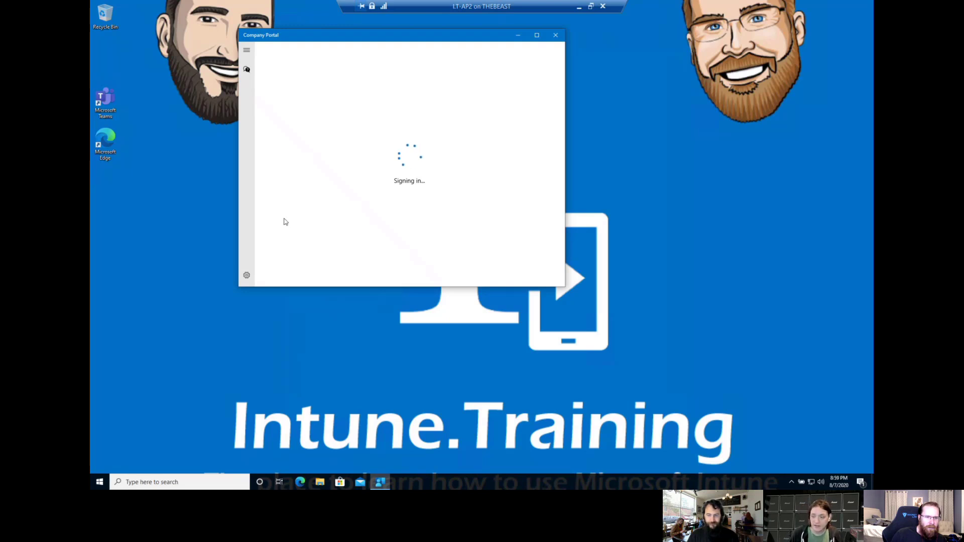
Show the Windows Accounts settings and Company Portal's own settings page side by side
{"action": "right_click", "coordinate": [99, 482]}
{"action": "left_click", "coordinate": [100, 482]}
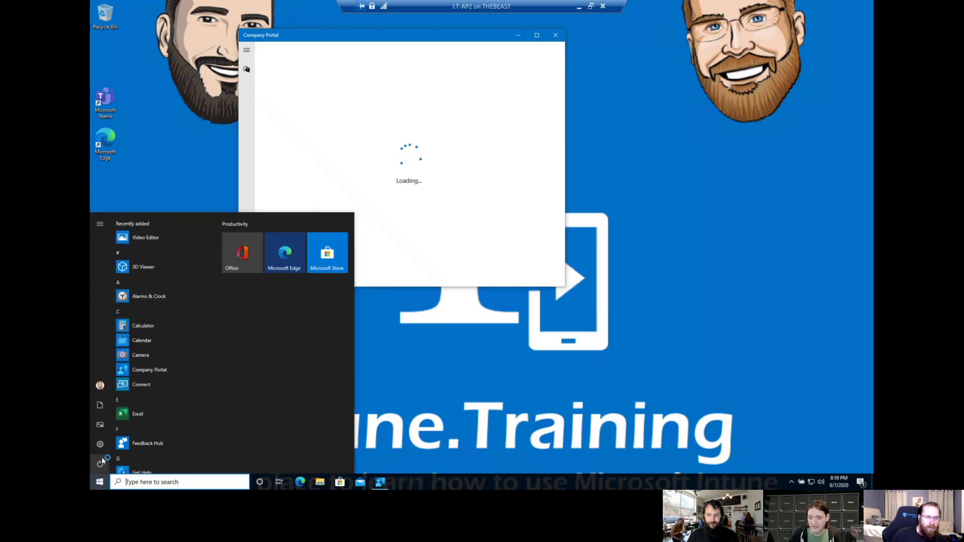
{"action": "left_click", "coordinate": [101, 445]}
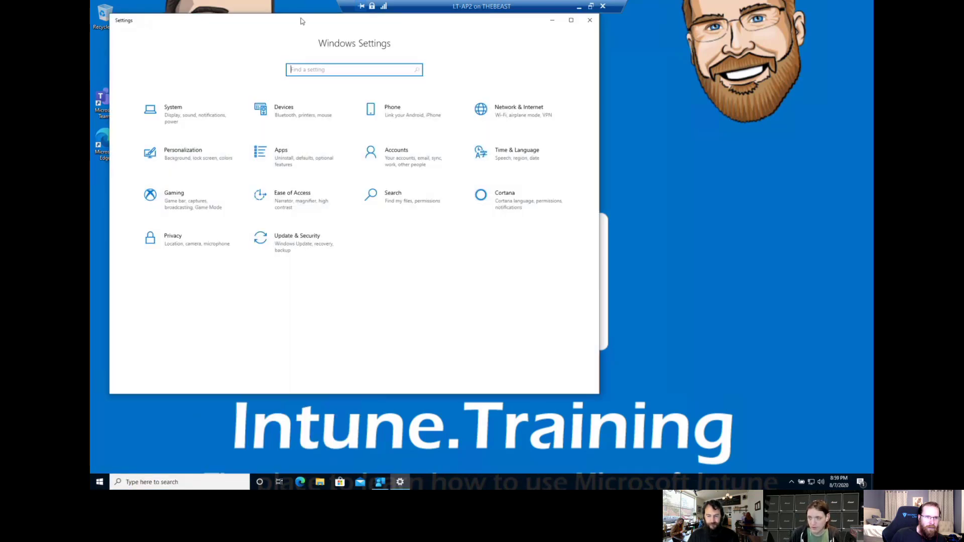
{"action": "left_click", "coordinate": [400, 169]}
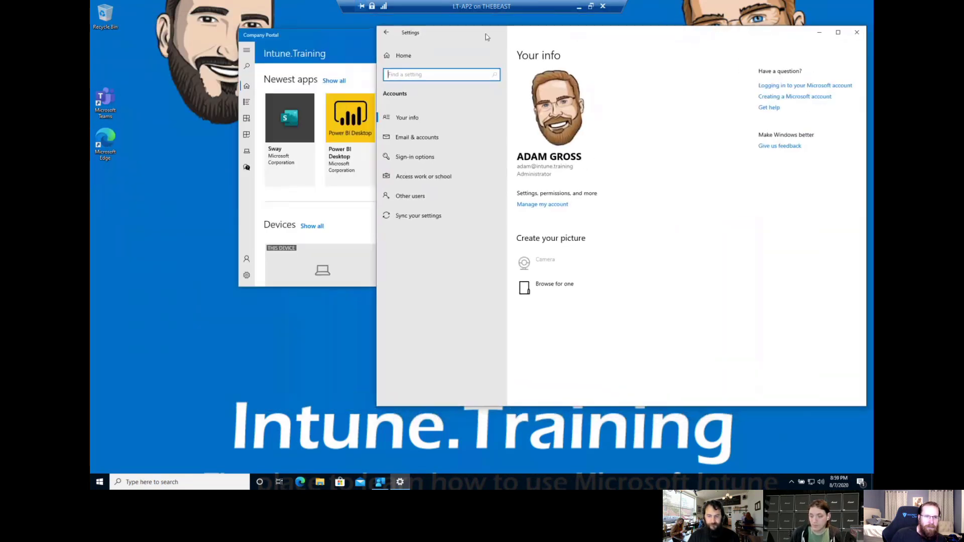
{"action": "left_click_drag", "start_coordinate": [325, 36], "coordinate": [230, 29]}
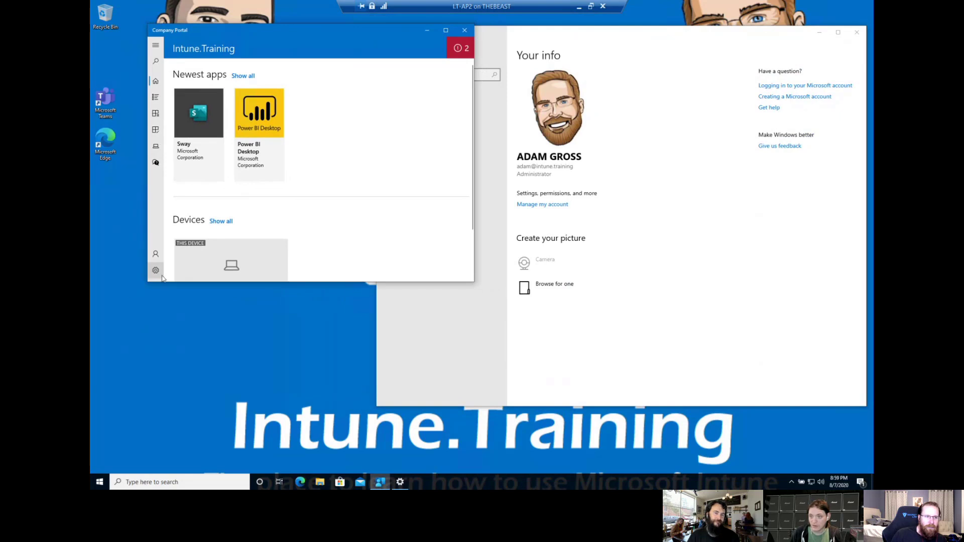
{"action": "left_click", "coordinate": [155, 271]}
Open the management info of the Intune.Training Azure AD connection down to Device sync status, and look over the Company Portal settings
{"action": "left_click", "coordinate": [422, 301]}
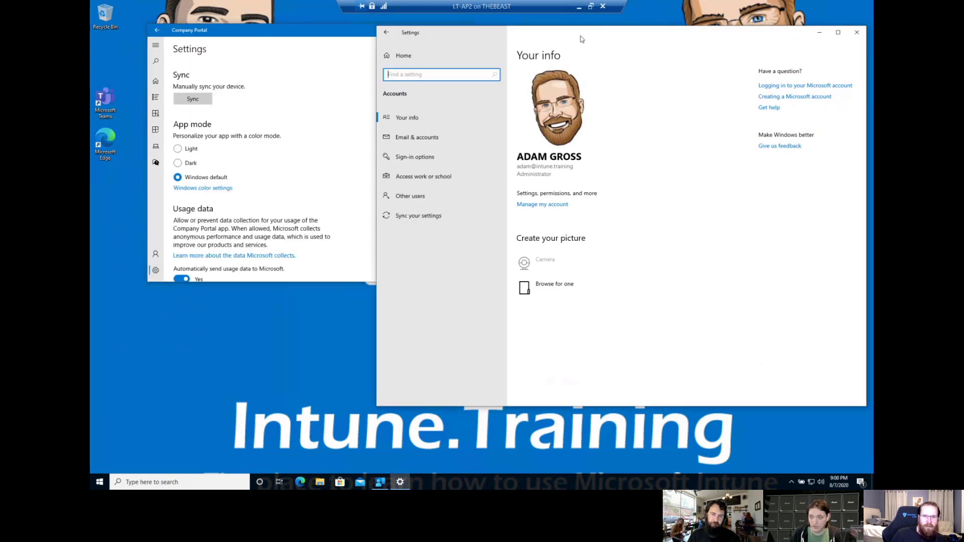
{"action": "left_click", "coordinate": [424, 176]}
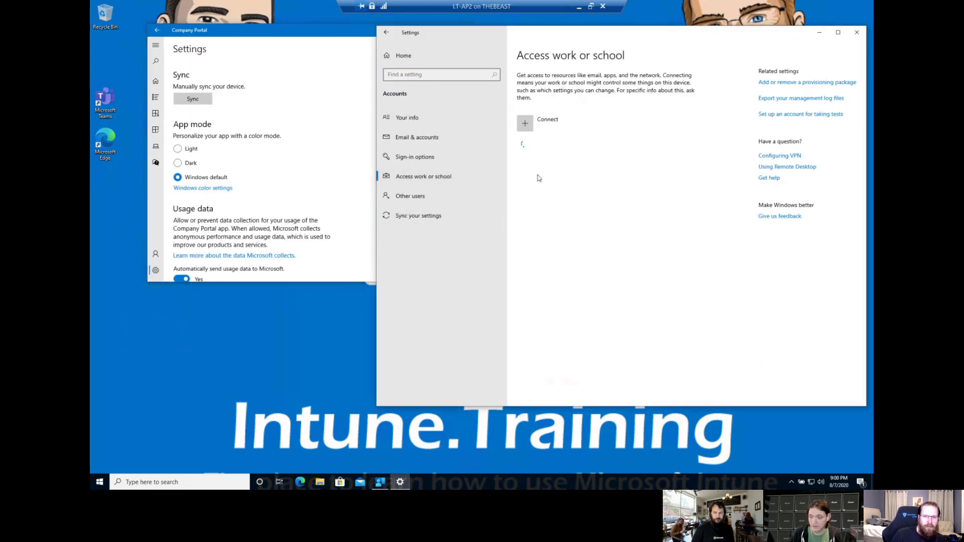
{"action": "left_click", "coordinate": [602, 151]}
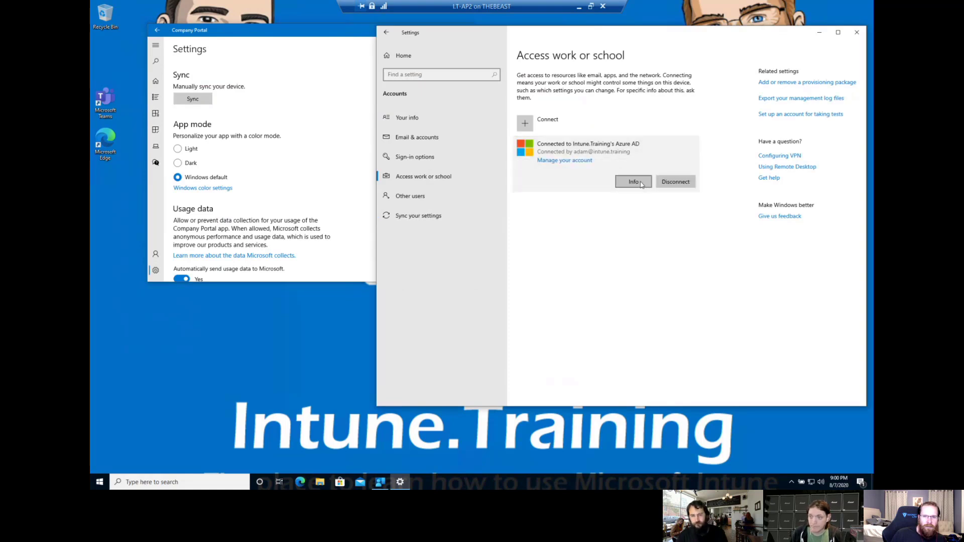
{"action": "left_click", "coordinate": [634, 181]}
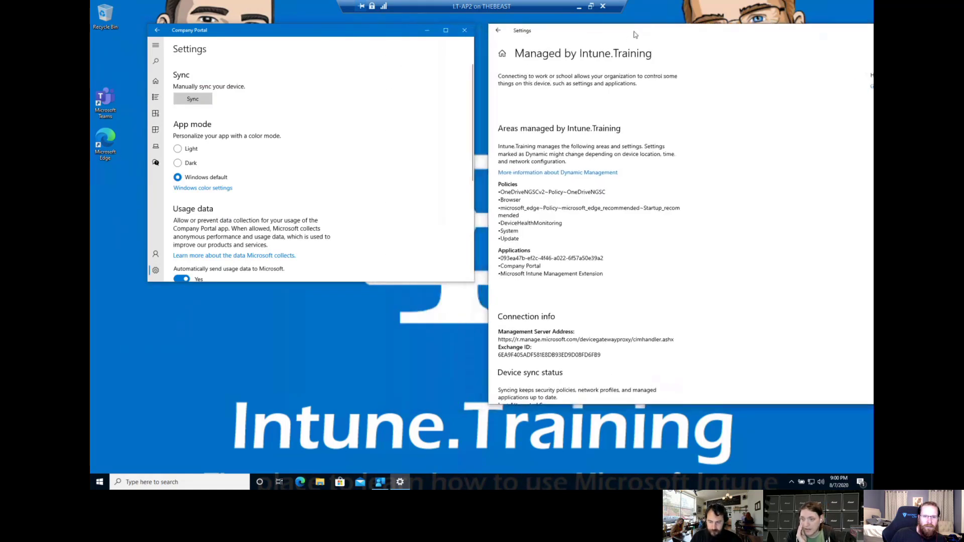
{"action": "scroll", "coordinate": [666, 191], "scroll_direction": "down", "scroll_amount": 3}
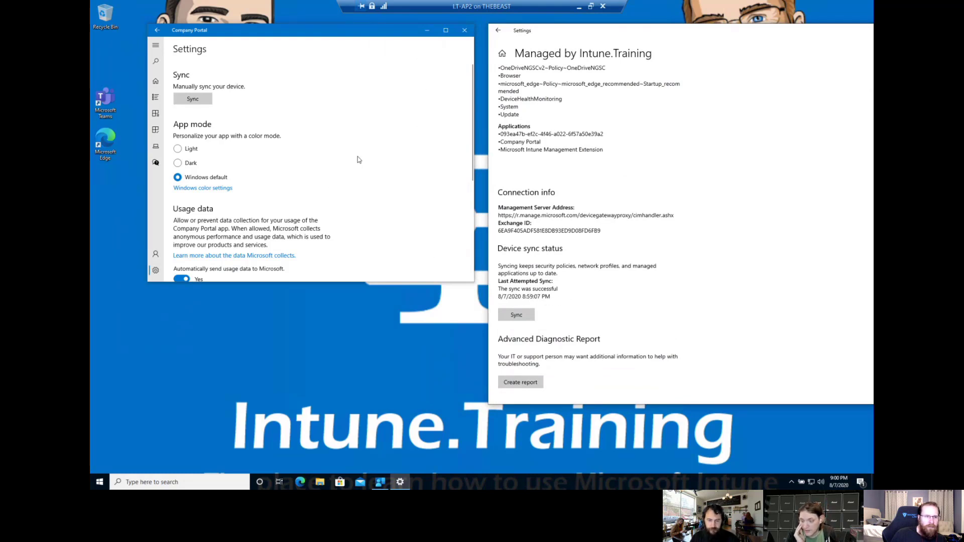
{"action": "scroll", "coordinate": [387, 176], "scroll_direction": "down", "scroll_amount": 5}
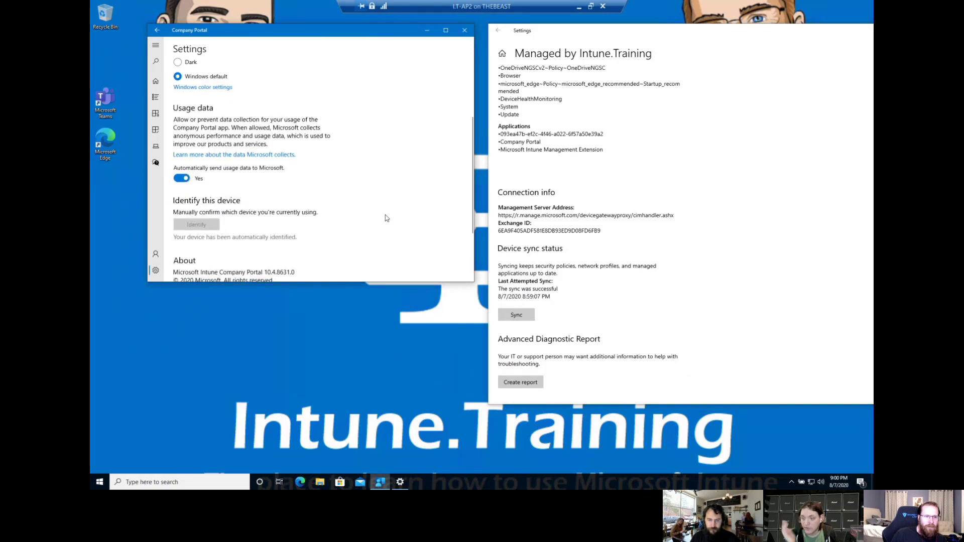
{"action": "scroll", "coordinate": [385, 215], "scroll_direction": "up", "scroll_amount": 5}
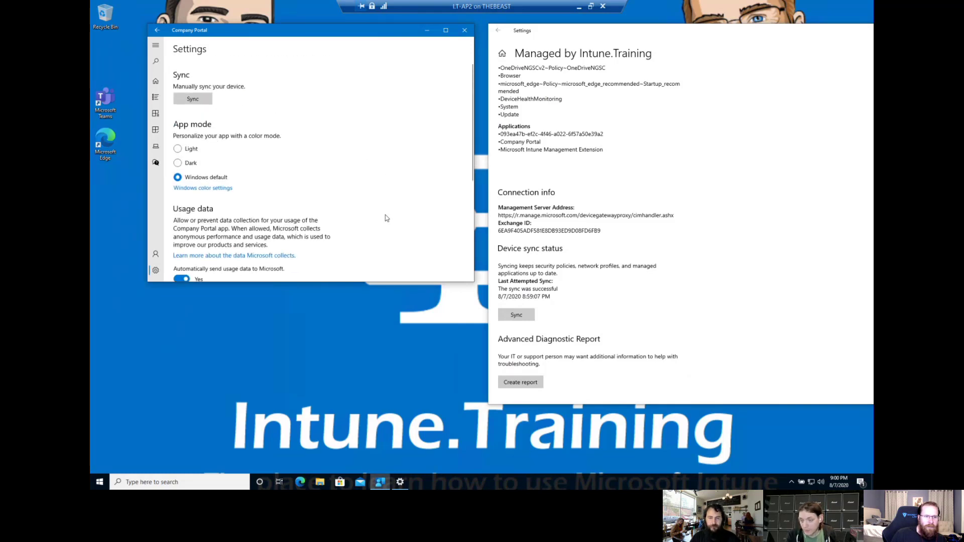
Check the virtual machine's app list for Mail and Microsoft Solitaire Collection
{"action": "left_click", "coordinate": [99, 482]}
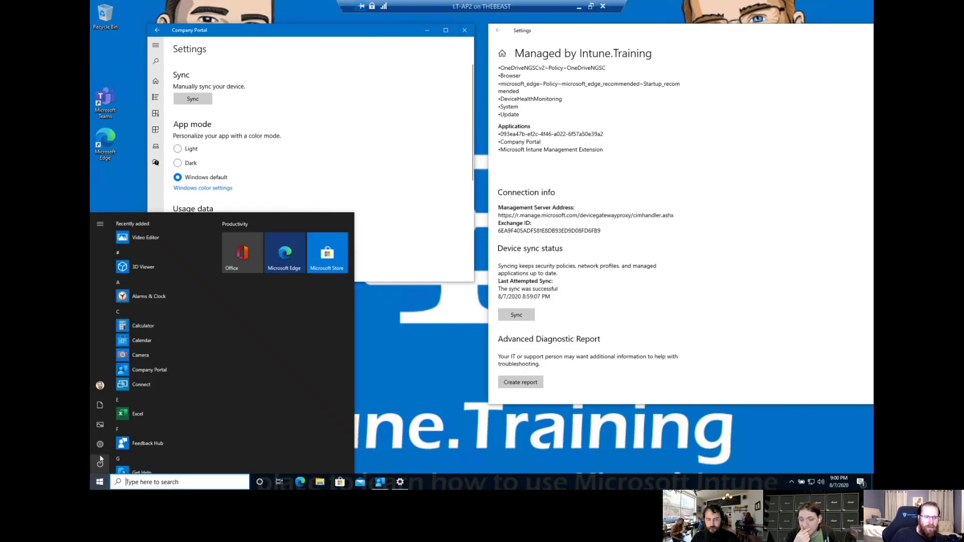
{"action": "scroll", "coordinate": [185, 373], "scroll_direction": "down", "scroll_amount": 3}
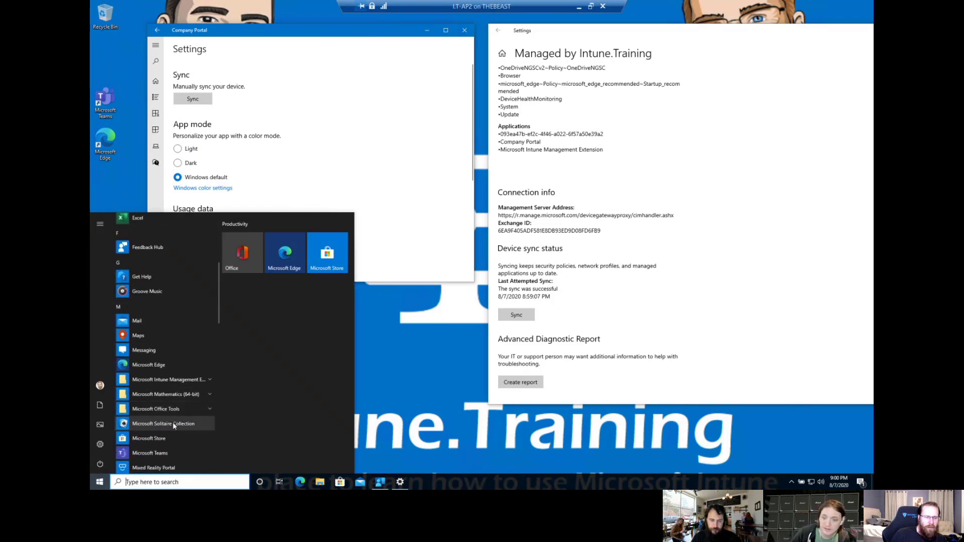
{"action": "left_click", "coordinate": [565, 266]}
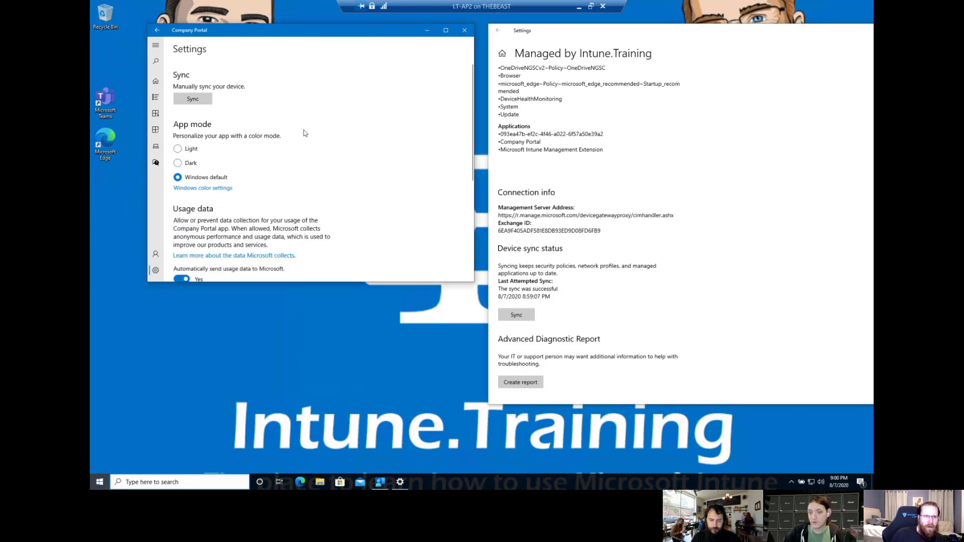
Open this device's details in Company Portal and run an access check for company resources
{"action": "left_click", "coordinate": [156, 81]}
{"action": "scroll", "coordinate": [288, 194], "scroll_direction": "down", "scroll_amount": 2}
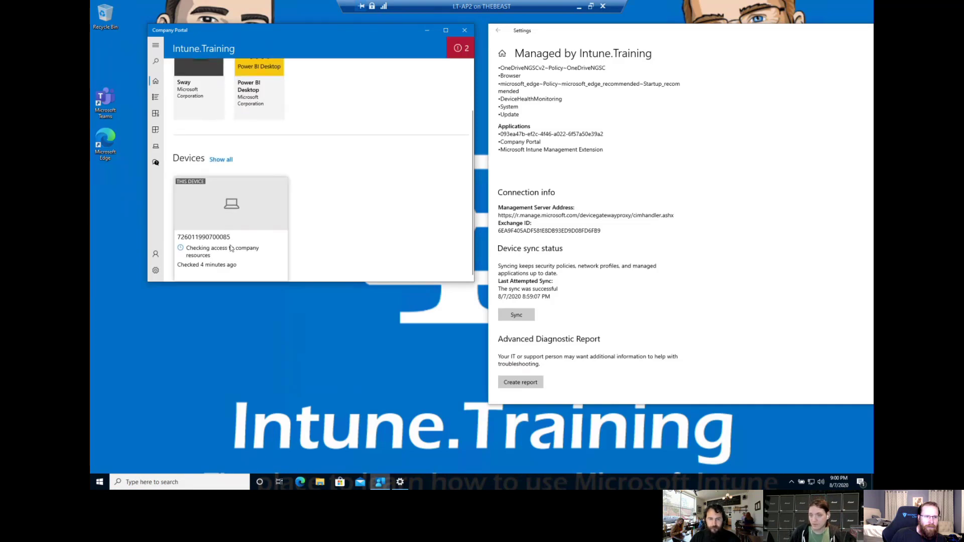
{"action": "left_click", "coordinate": [261, 261]}
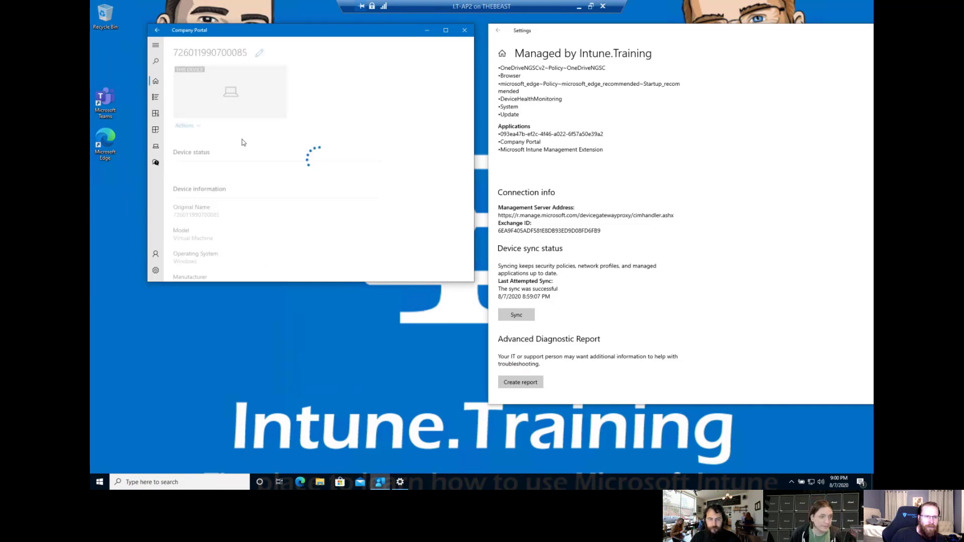
{"action": "scroll", "coordinate": [211, 143], "scroll_direction": "down", "scroll_amount": 2}
{"action": "left_click", "coordinate": [193, 137]}
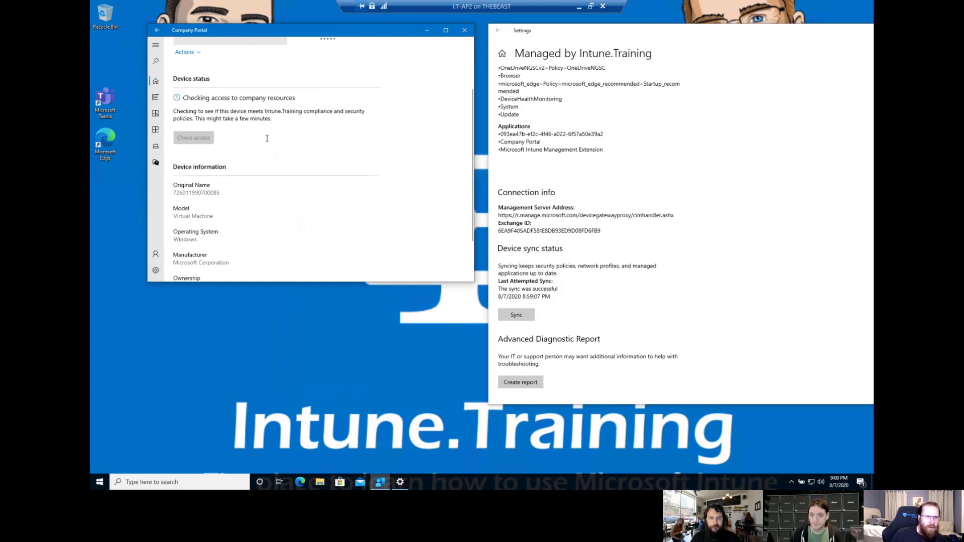
Review the device information in Company Portal down to the last checked status
{"action": "scroll", "coordinate": [205, 124], "scroll_direction": "up", "scroll_amount": 2}
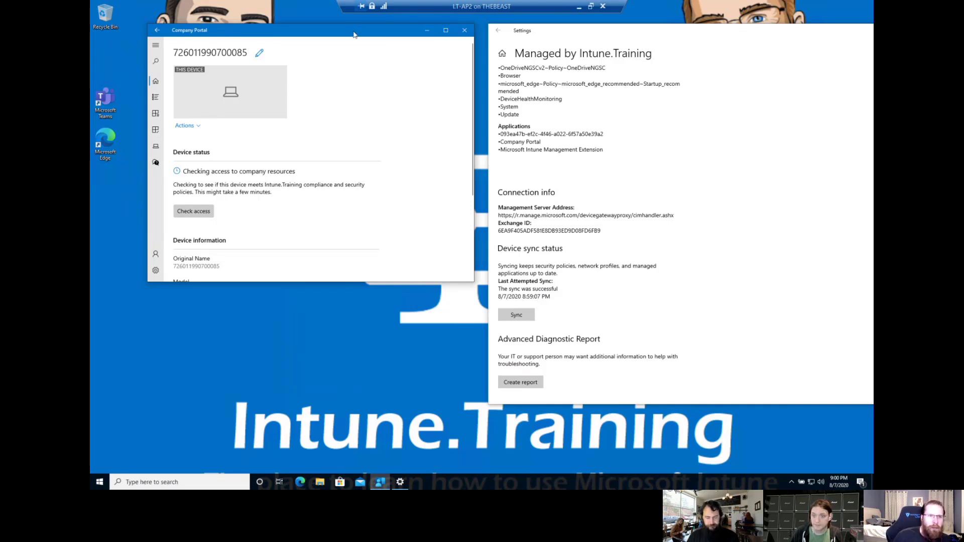
{"action": "left_click_drag", "start_coordinate": [355, 35], "coordinate": [367, 33]}
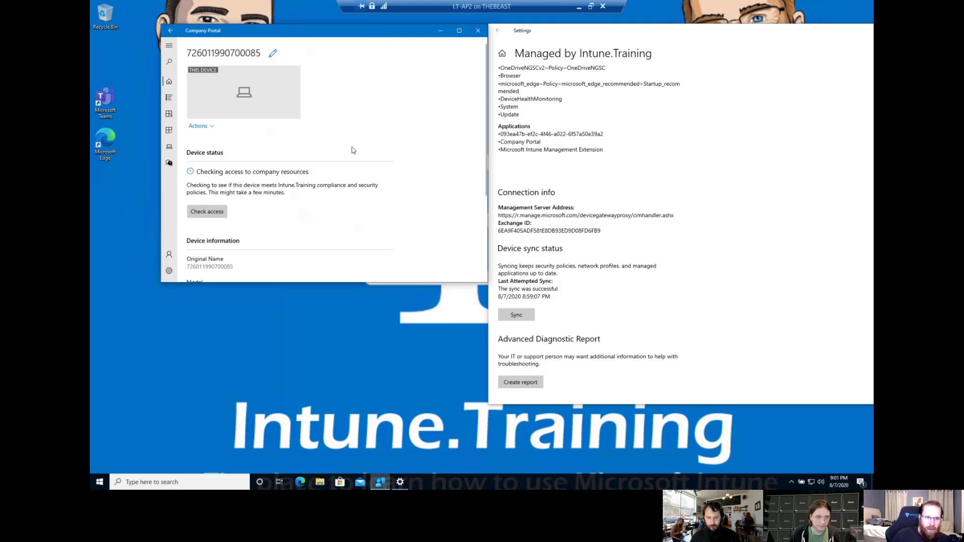
{"action": "scroll", "coordinate": [353, 150], "scroll_direction": "down", "scroll_amount": 3}
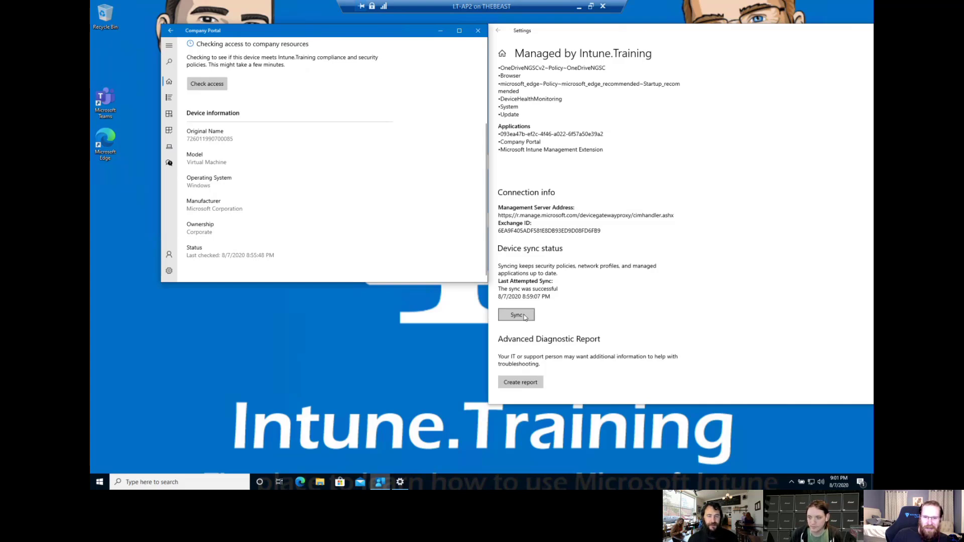
Manually sync the device from the Company Portal settings
{"action": "left_click", "coordinate": [169, 271]}
{"action": "left_click", "coordinate": [215, 99]}
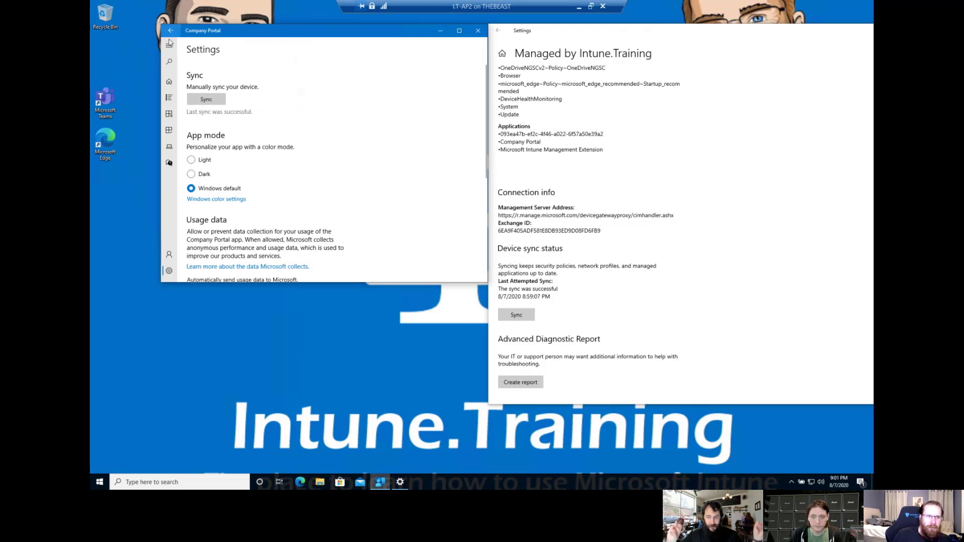
Recheck the app list for Mail and Microsoft Solitaire Collection, returning to the Company Portal settings
{"action": "left_click", "coordinate": [100, 482]}
{"action": "scroll", "coordinate": [196, 395], "scroll_direction": "down", "scroll_amount": 5}
{"action": "scroll", "coordinate": [197, 394], "scroll_direction": "down", "scroll_amount": 2}
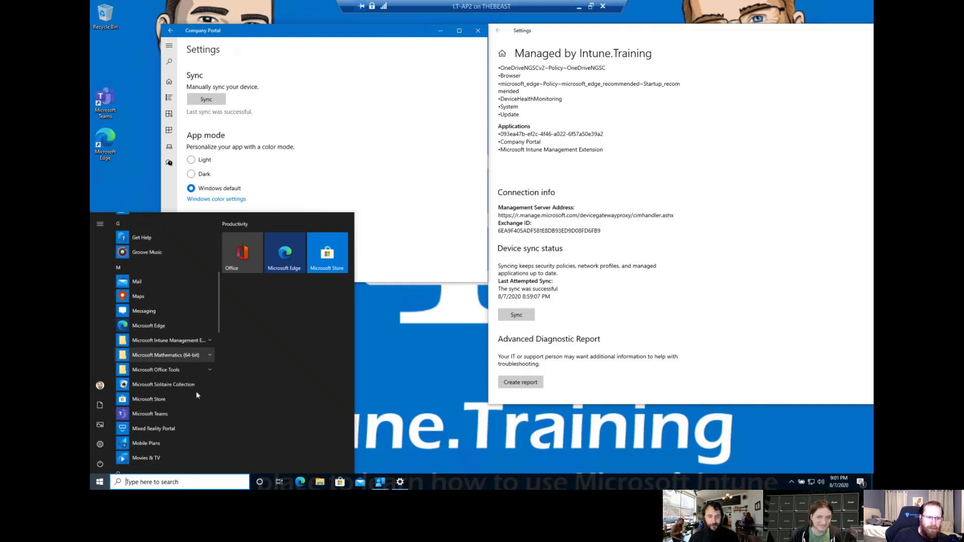
{"action": "left_click", "coordinate": [319, 32]}
{"action": "scroll", "coordinate": [371, 207], "scroll_direction": "down", "scroll_amount": 3}
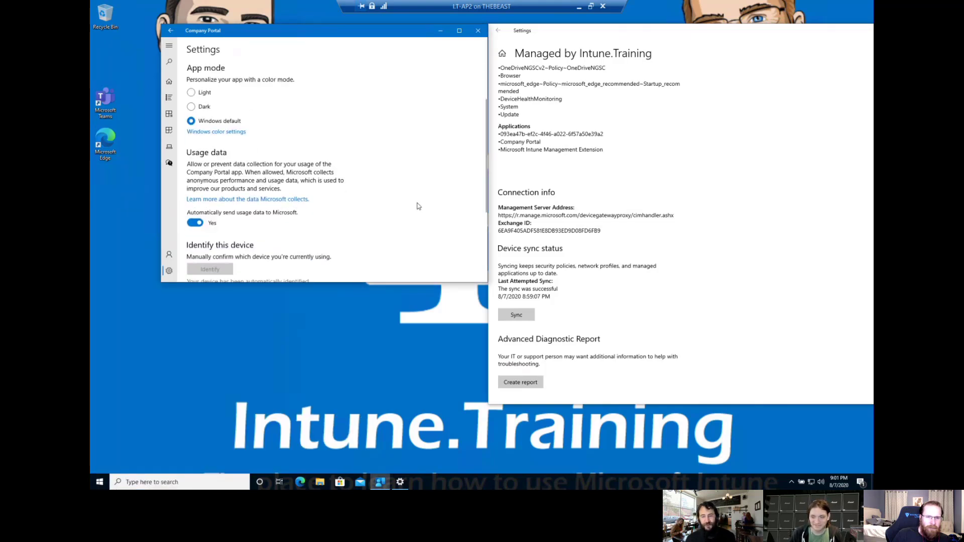
Reload the management info of the Intune.Training Azure AD connection and check its managed applications and last attempted sync
{"action": "scroll", "coordinate": [688, 201], "scroll_direction": "up", "scroll_amount": 3}
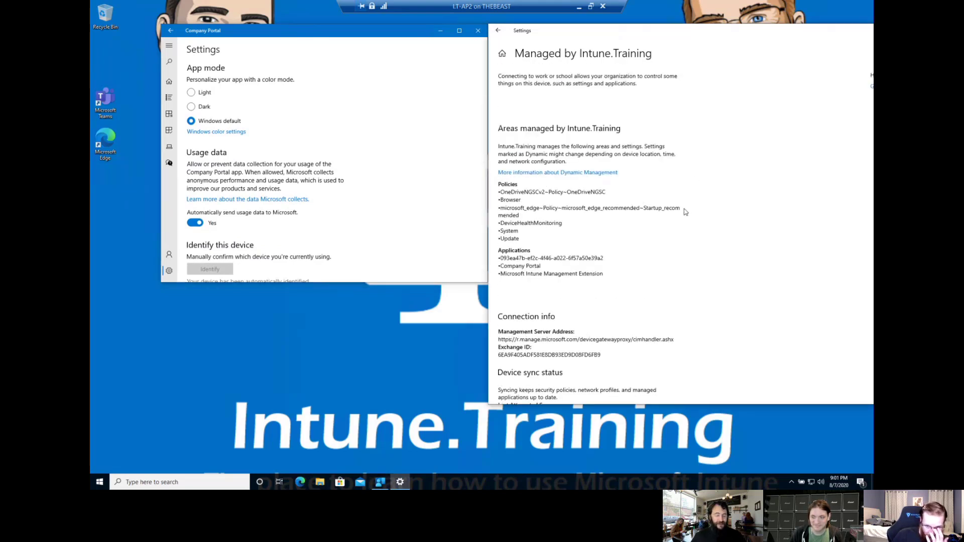
{"action": "left_click", "coordinate": [501, 32]}
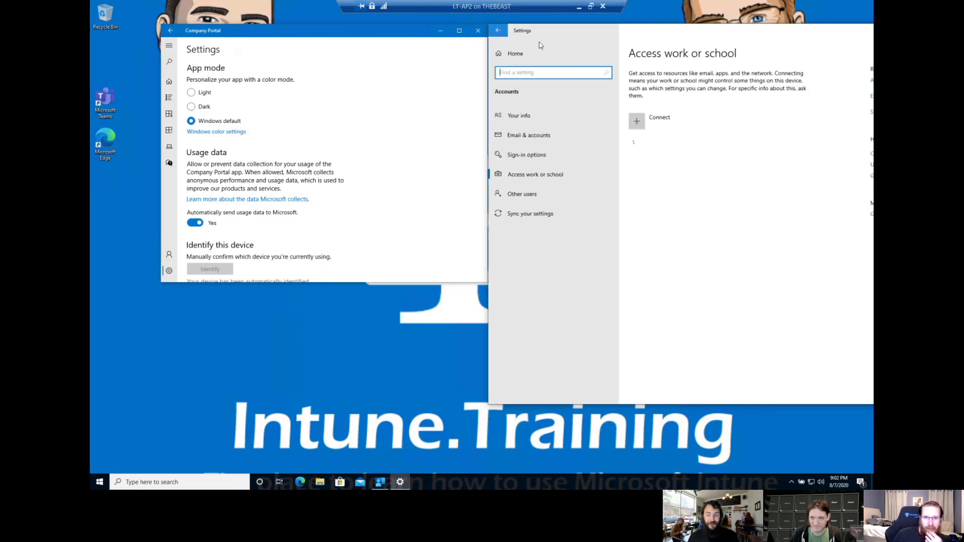
{"action": "left_click", "coordinate": [733, 151]}
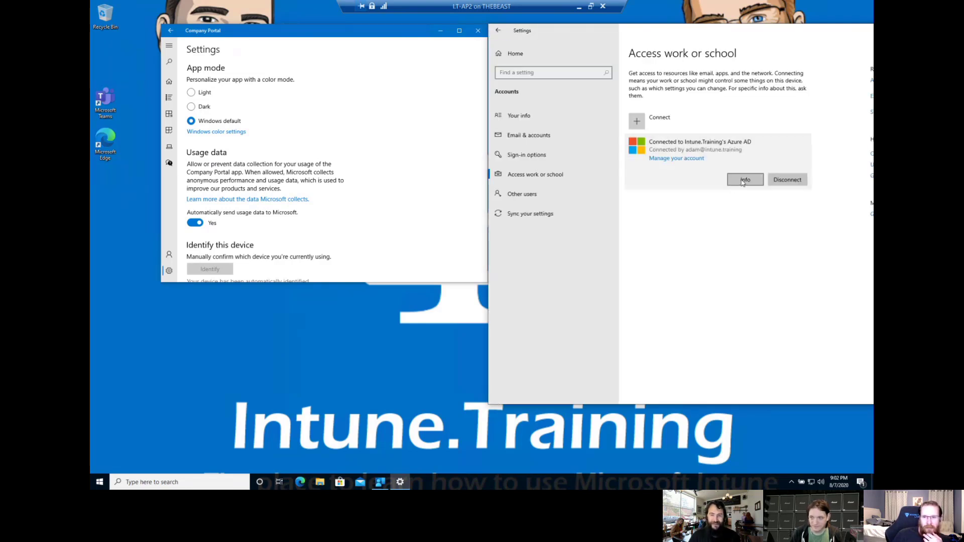
{"action": "left_click", "coordinate": [741, 181]}
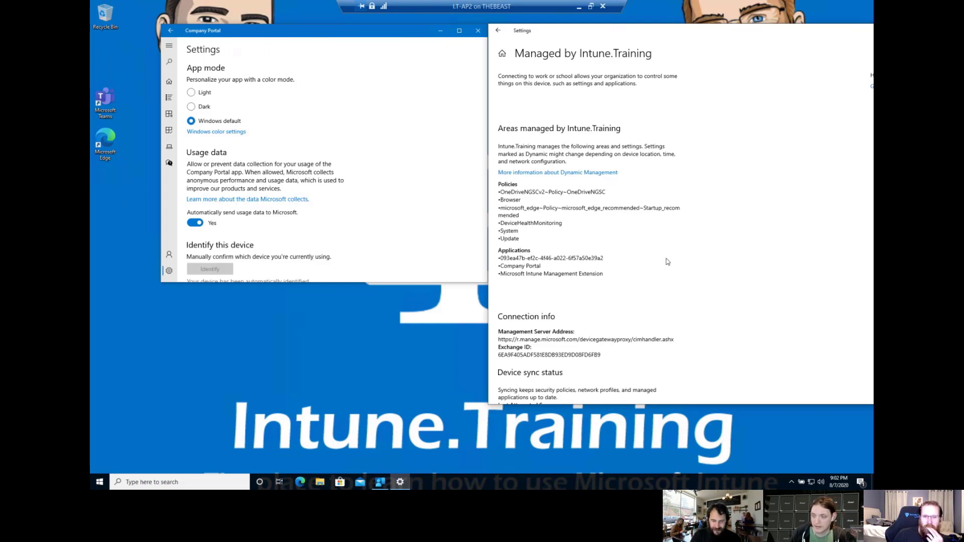
{"action": "scroll", "coordinate": [667, 262], "scroll_direction": "down", "scroll_amount": 2}
{"action": "scroll", "coordinate": [667, 262], "scroll_direction": "down", "scroll_amount": 3}
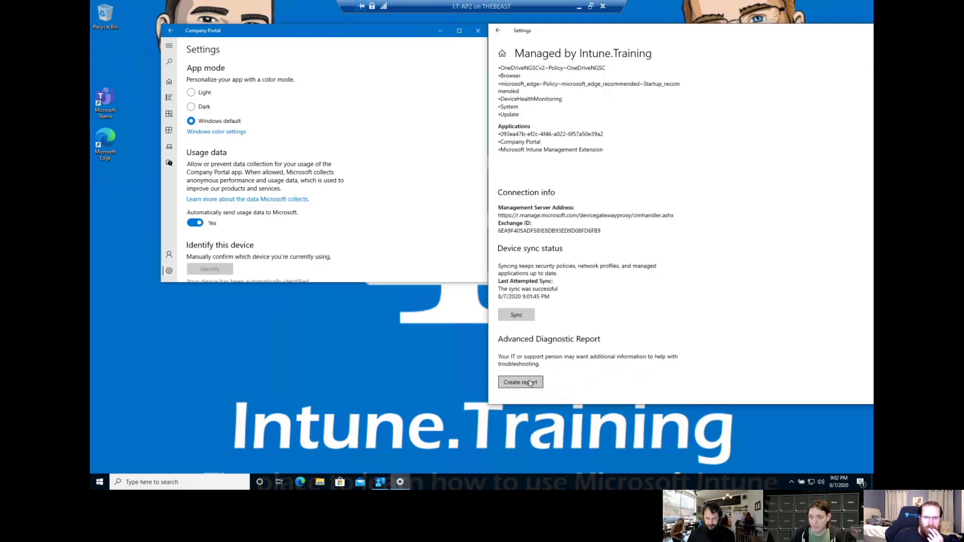
Start installing the Sway app from the newest apps on the Company Portal home page
{"action": "left_click", "coordinate": [378, 30]}
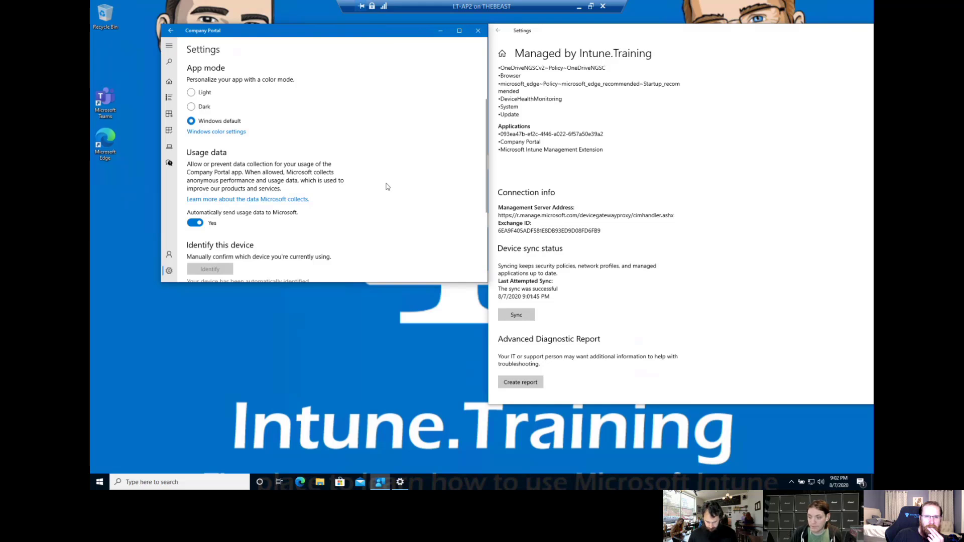
{"action": "scroll", "coordinate": [387, 186], "scroll_direction": "up", "scroll_amount": 3}
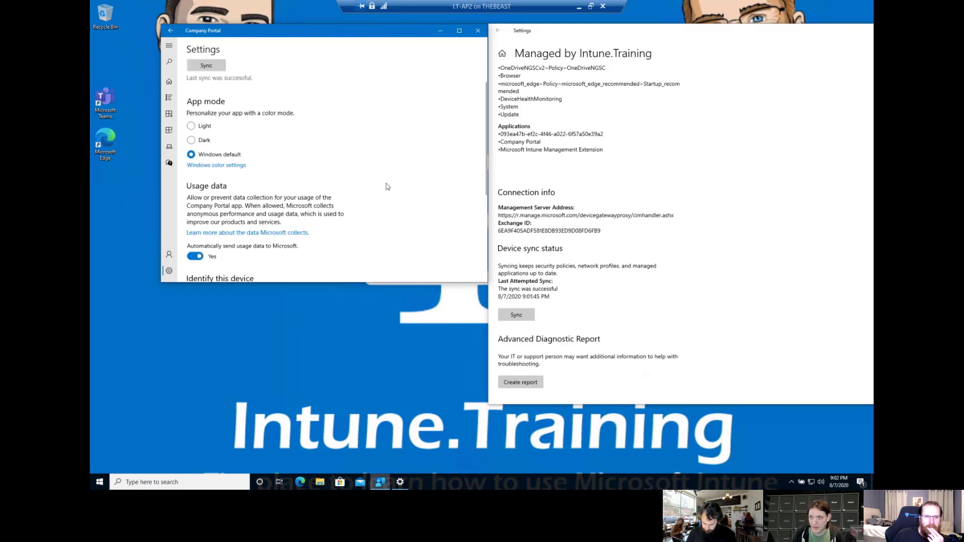
{"action": "left_click", "coordinate": [170, 81]}
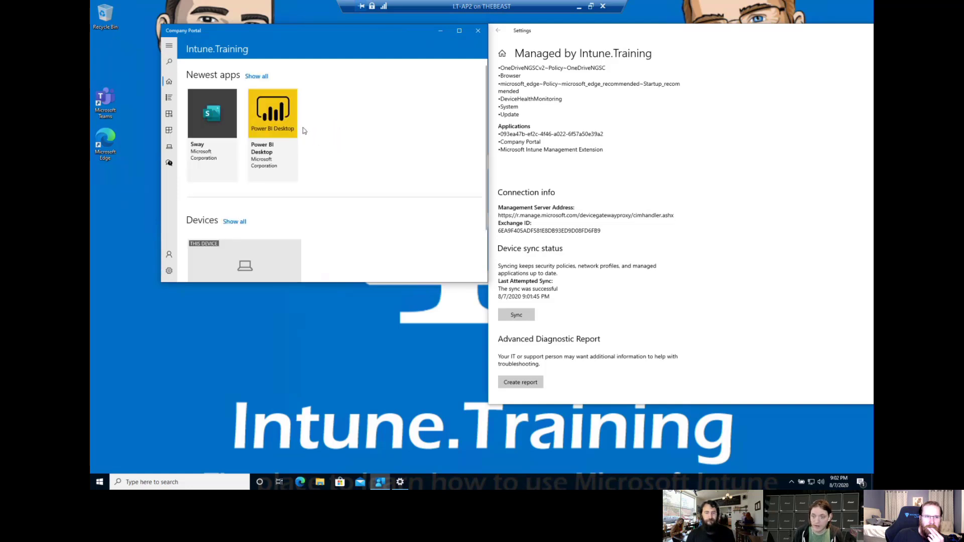
{"action": "left_click", "coordinate": [213, 130]}
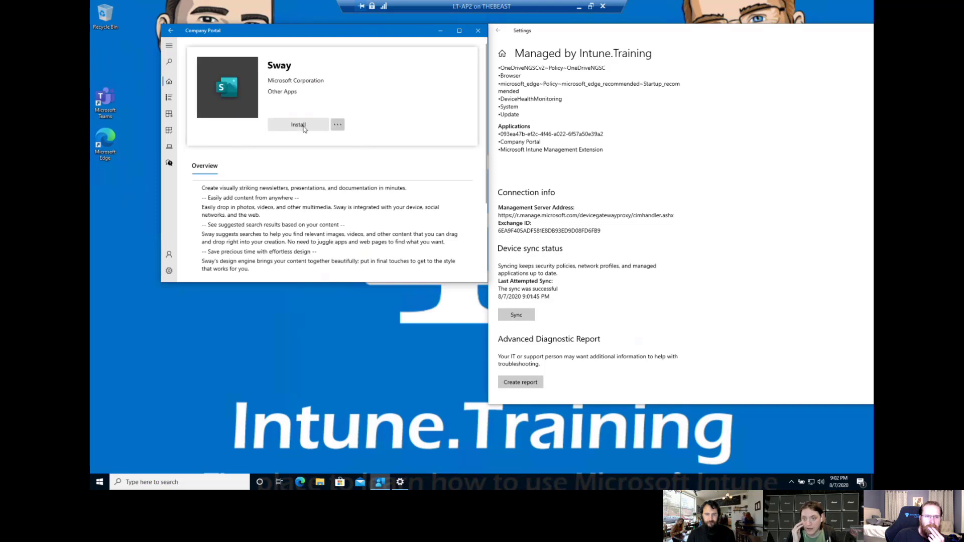
{"action": "left_click", "coordinate": [305, 130]}
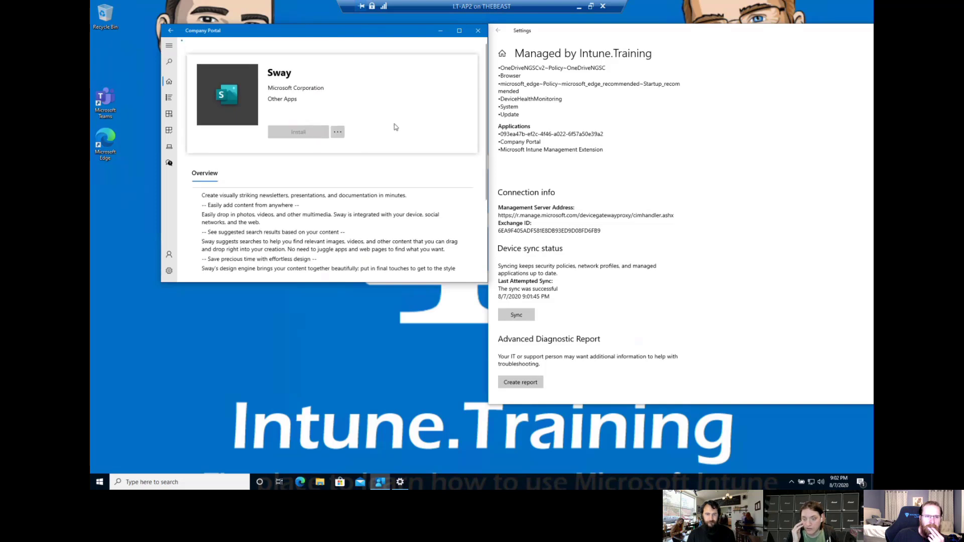
Return to the Company Portal home page and check the notifications for the Sway installation
{"action": "left_click", "coordinate": [171, 31]}
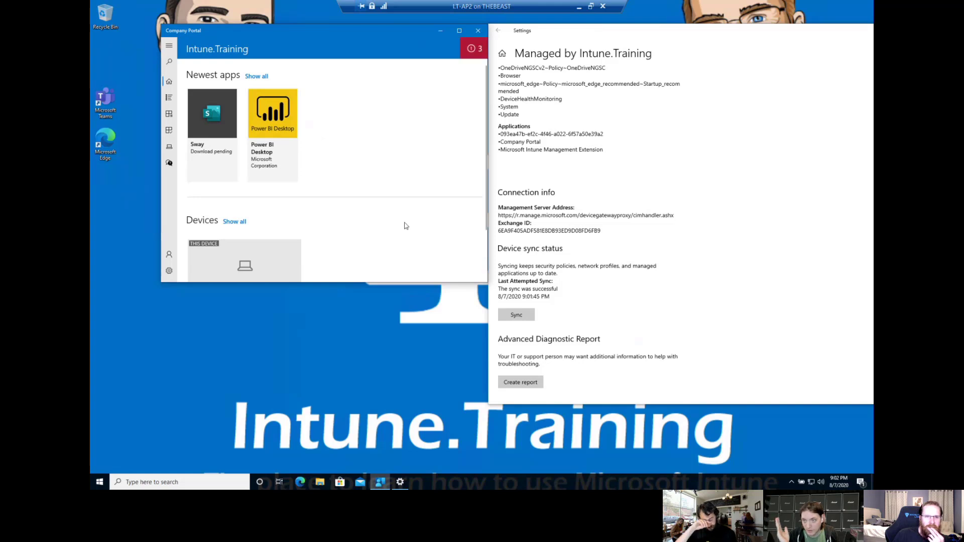
{"action": "left_click", "coordinate": [469, 54]}
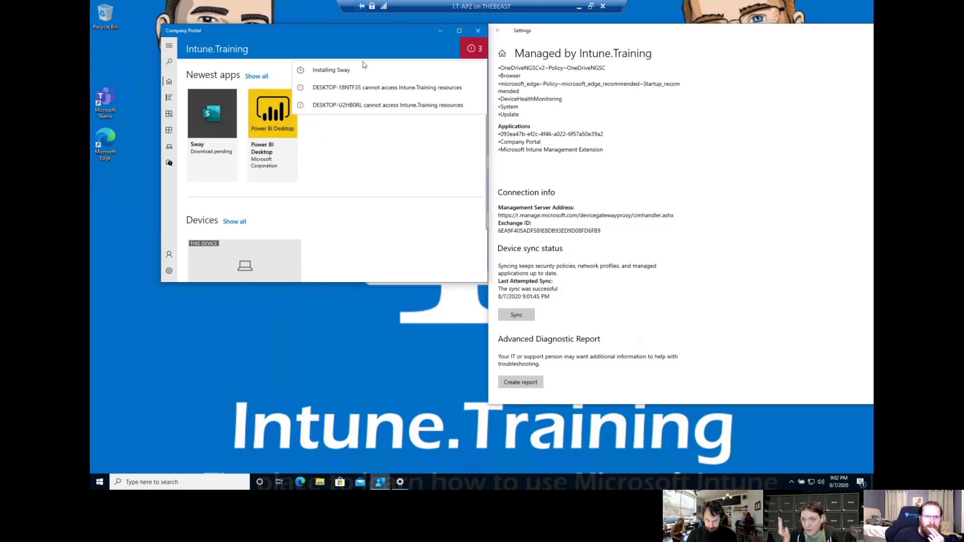
{"action": "left_click", "coordinate": [367, 42]}
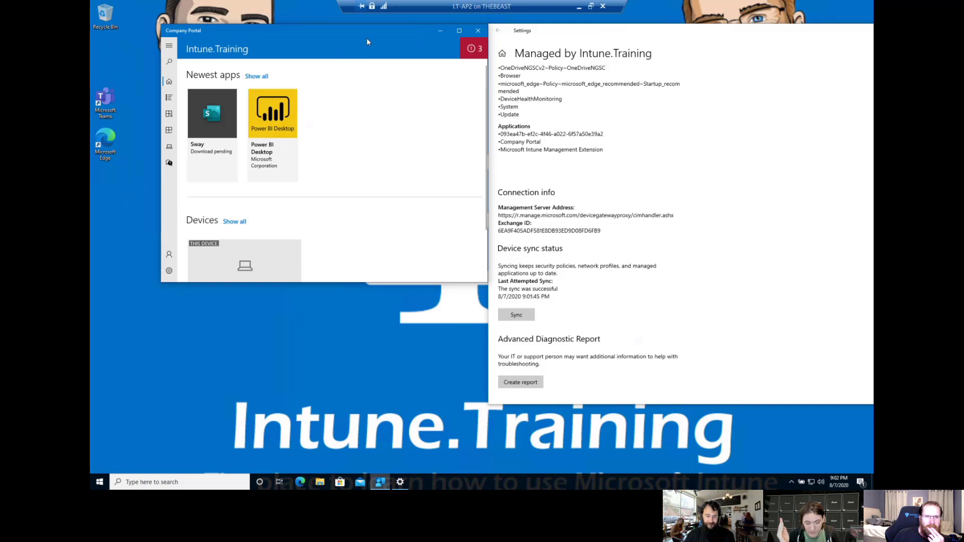
Open the Microsoft Store and review the recent activity under Downloads and updates
{"action": "left_click", "coordinate": [340, 482]}
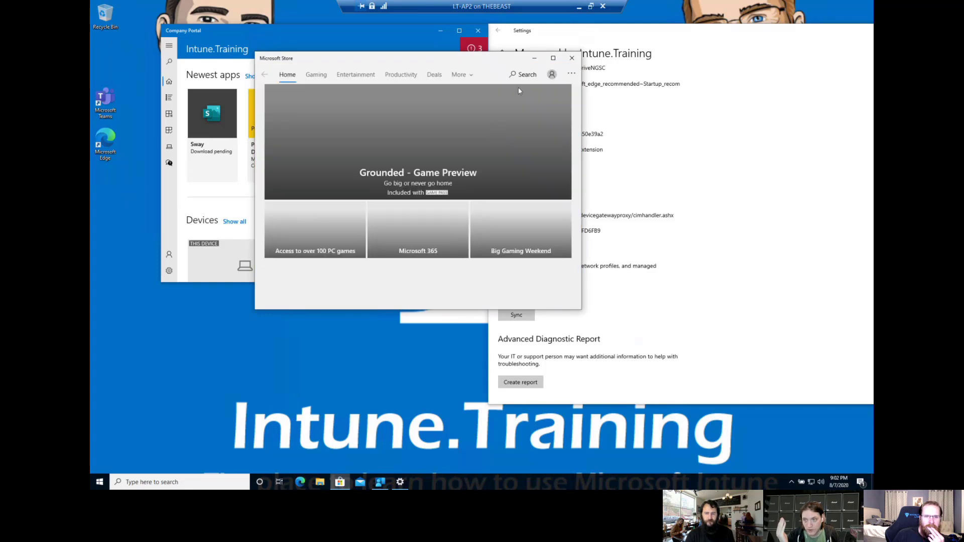
{"action": "left_click", "coordinate": [552, 74]}
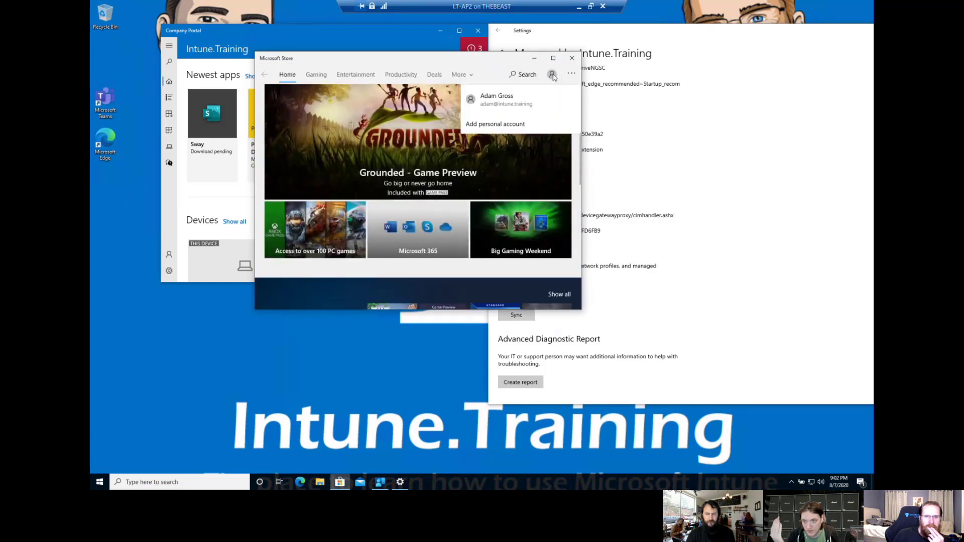
{"action": "left_click", "coordinate": [571, 74]}
{"action": "left_click", "coordinate": [571, 74]}
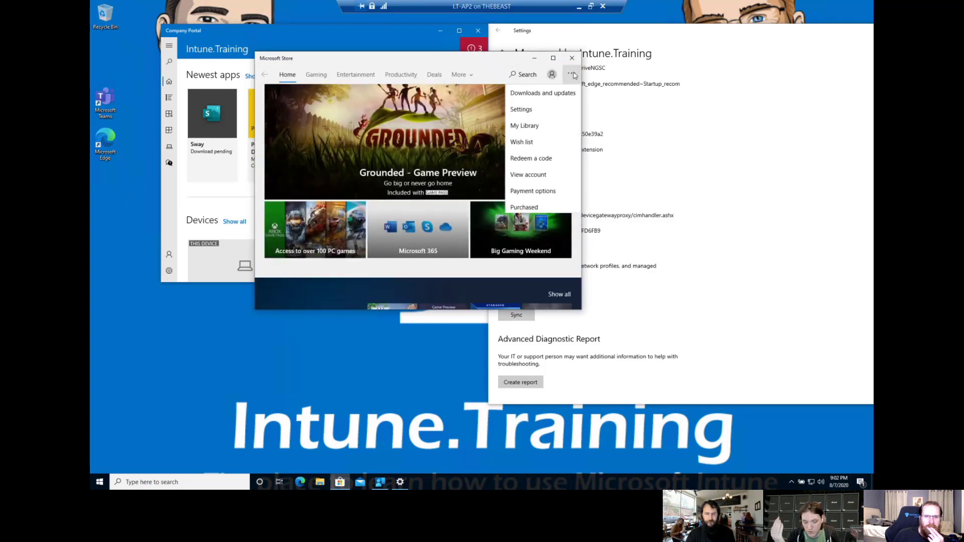
{"action": "left_click", "coordinate": [547, 93]}
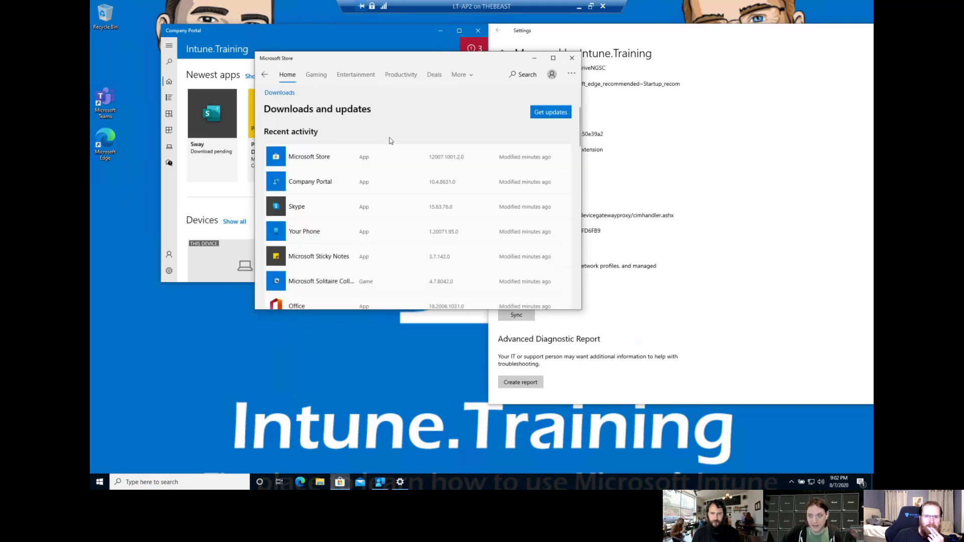
{"action": "scroll", "coordinate": [391, 141], "scroll_direction": "down", "scroll_amount": 5}
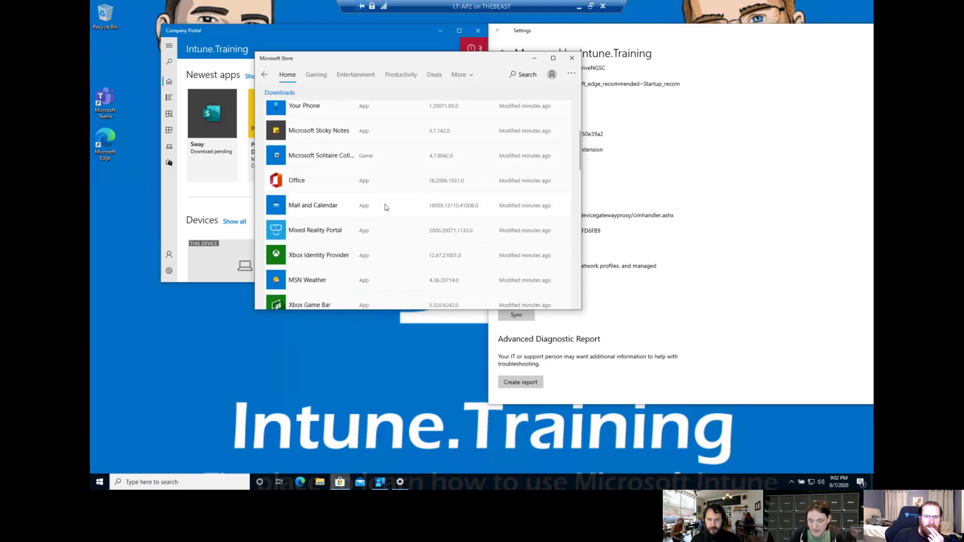
Inspect the Store page of Mail and Calendar and recheck the recent activity list
{"action": "left_click", "coordinate": [386, 206]}
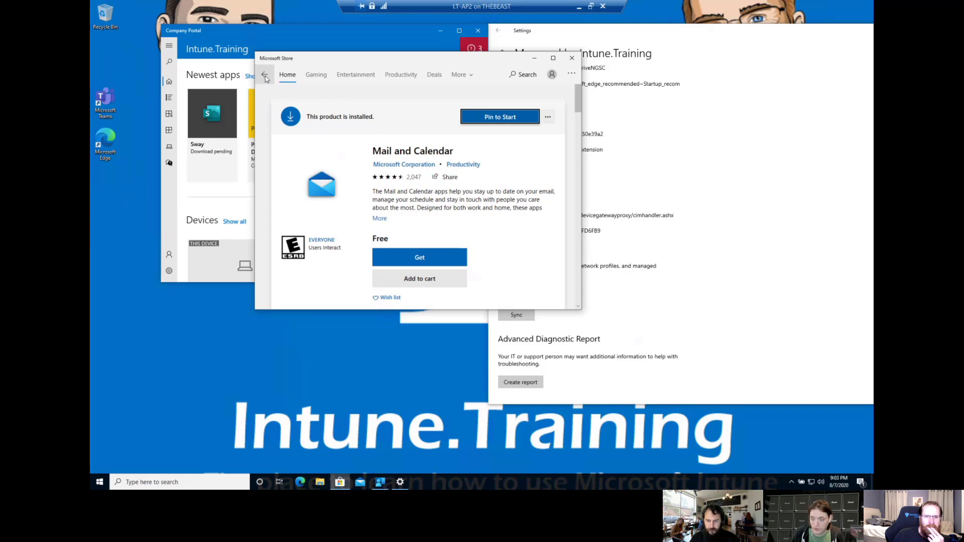
{"action": "left_click", "coordinate": [265, 76]}
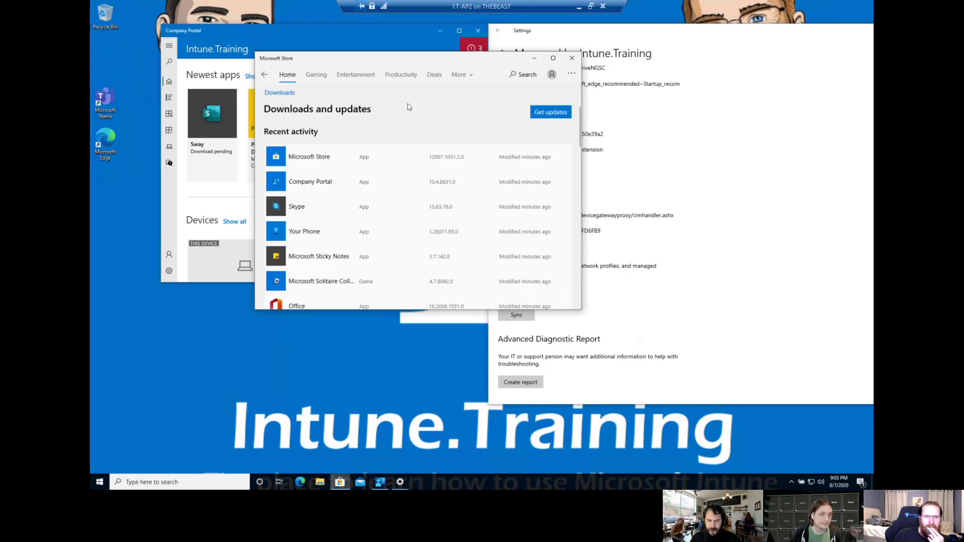
{"action": "scroll", "coordinate": [408, 107], "scroll_direction": "down", "scroll_amount": 3}
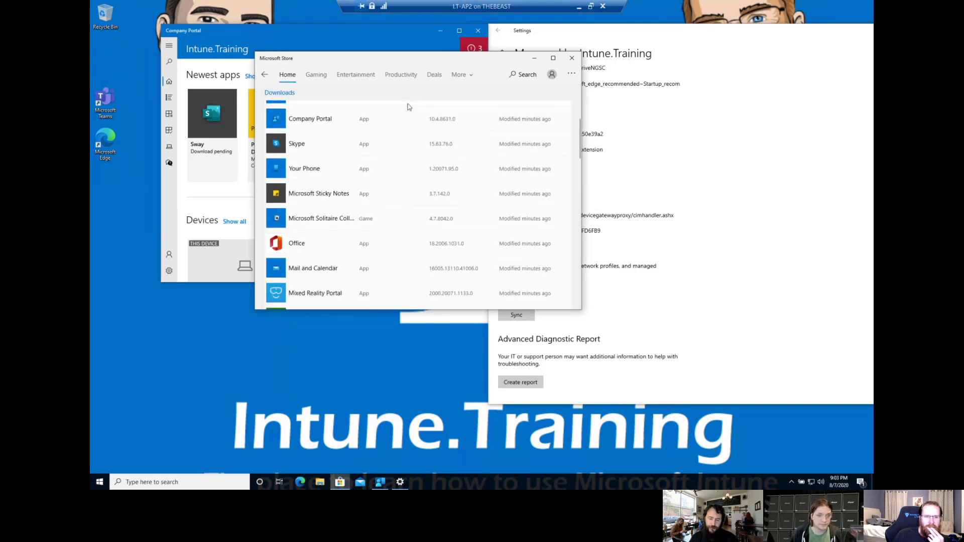
{"action": "scroll", "coordinate": [408, 107], "scroll_direction": "up", "scroll_amount": 3}
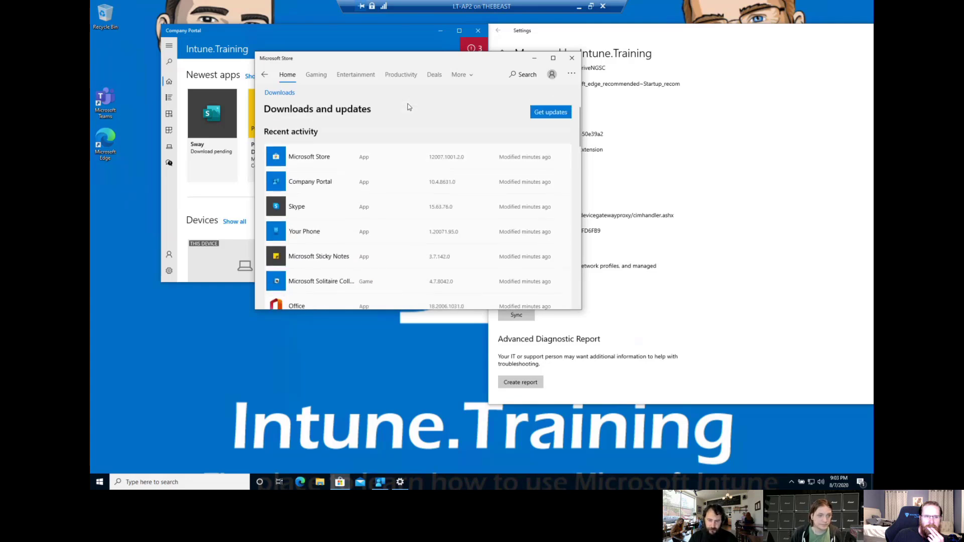
Recheck the Sway installation notification in Company Portal and look through the profile and settings pages
{"action": "left_click", "coordinate": [384, 33]}
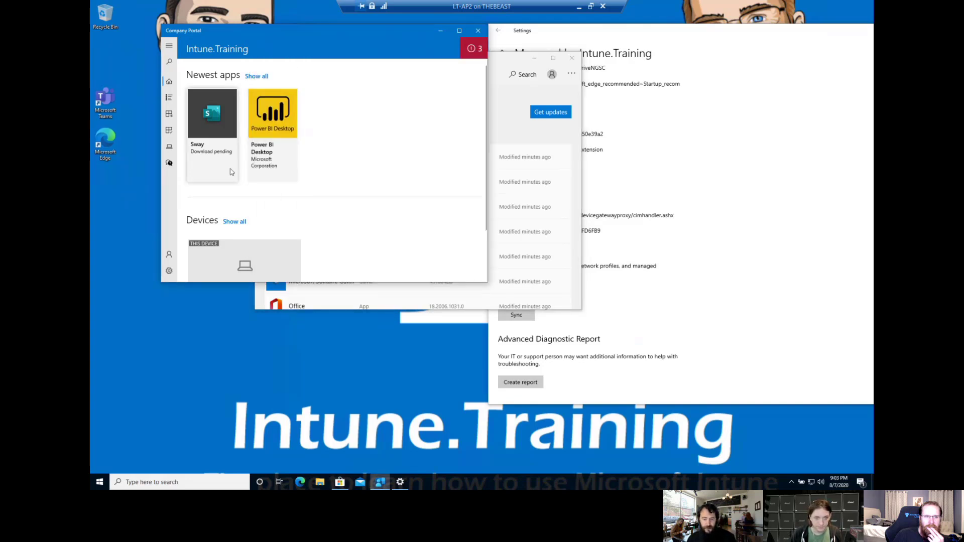
{"action": "left_click", "coordinate": [471, 52]}
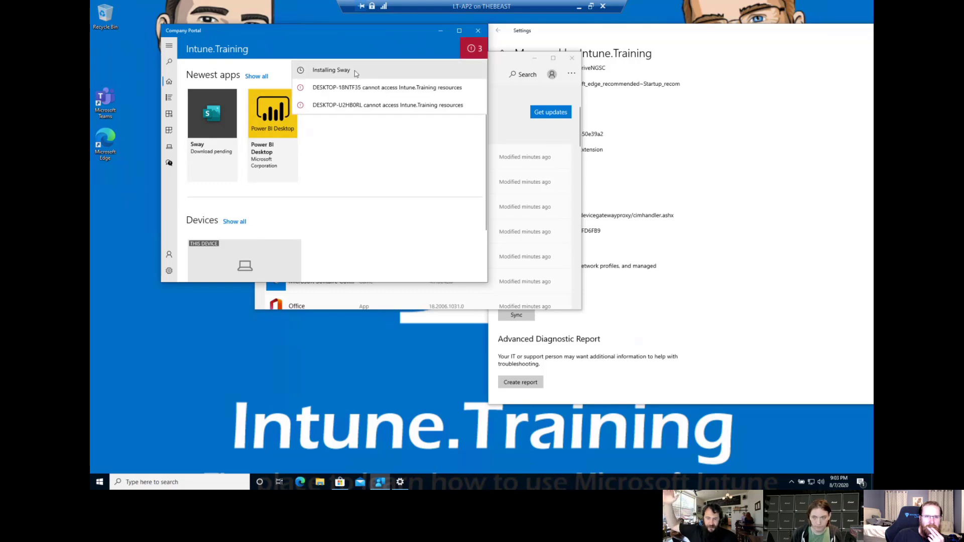
{"action": "left_click", "coordinate": [169, 255]}
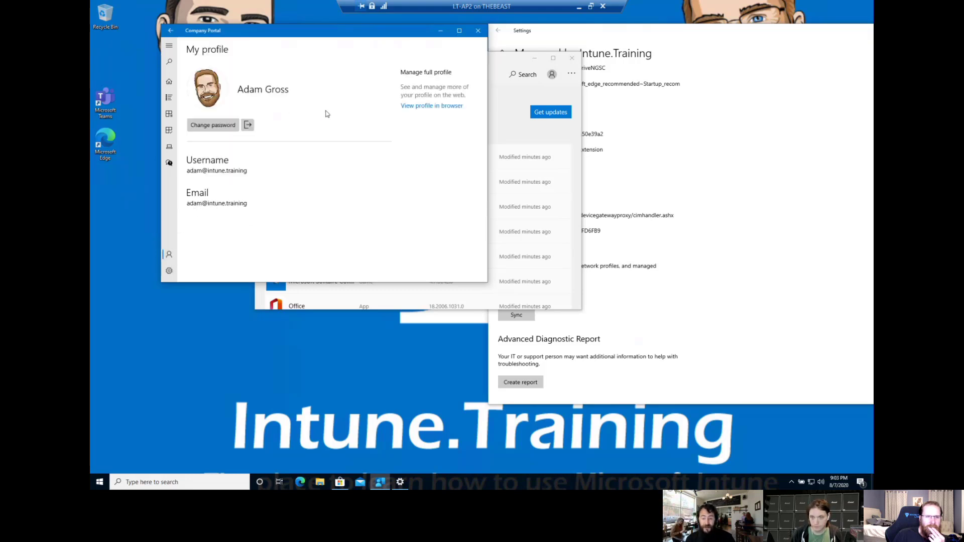
{"action": "left_click", "coordinate": [169, 271]}
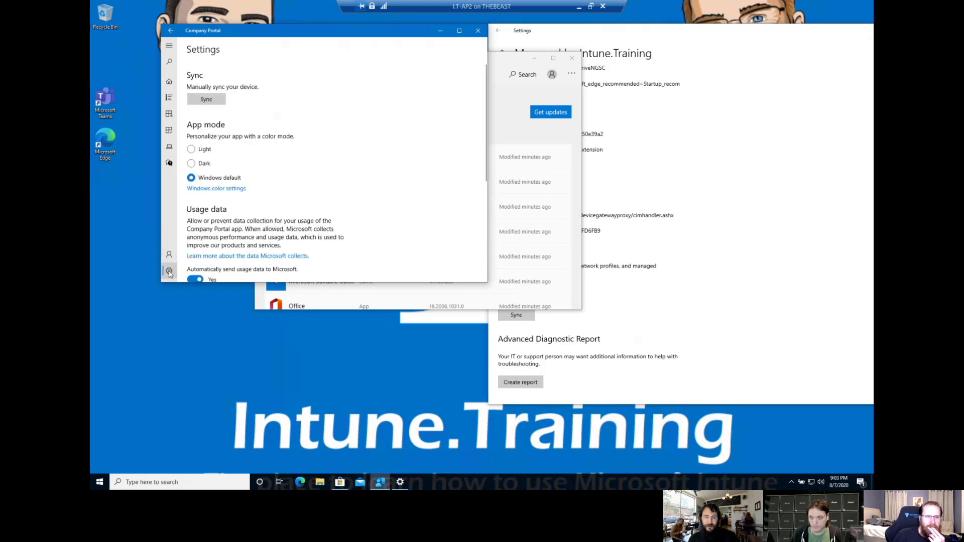
{"action": "scroll", "coordinate": [277, 161], "scroll_direction": "down", "scroll_amount": 5}
{"action": "scroll", "coordinate": [277, 161], "scroll_direction": "down", "scroll_amount": 2}
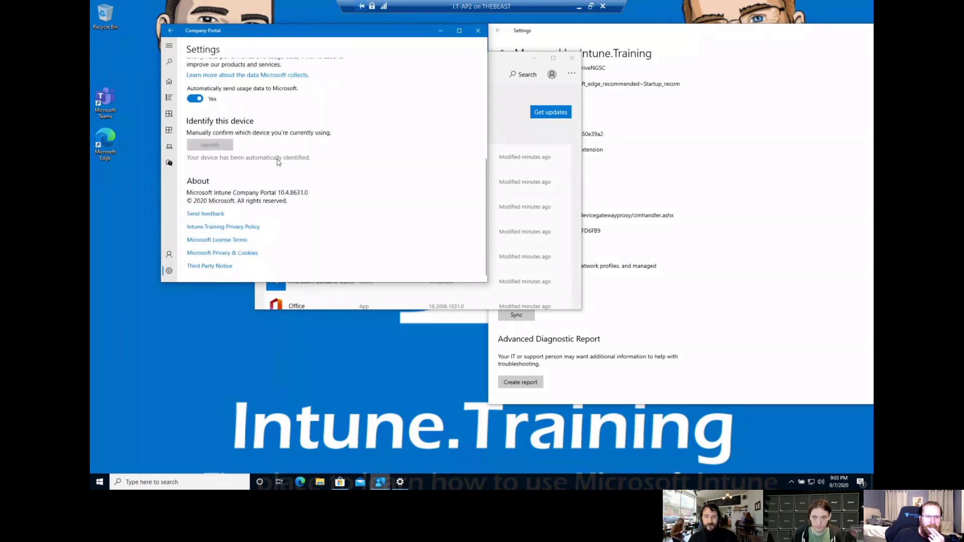
View the details and access status of the current device in Company Portal
{"action": "left_click", "coordinate": [169, 46]}
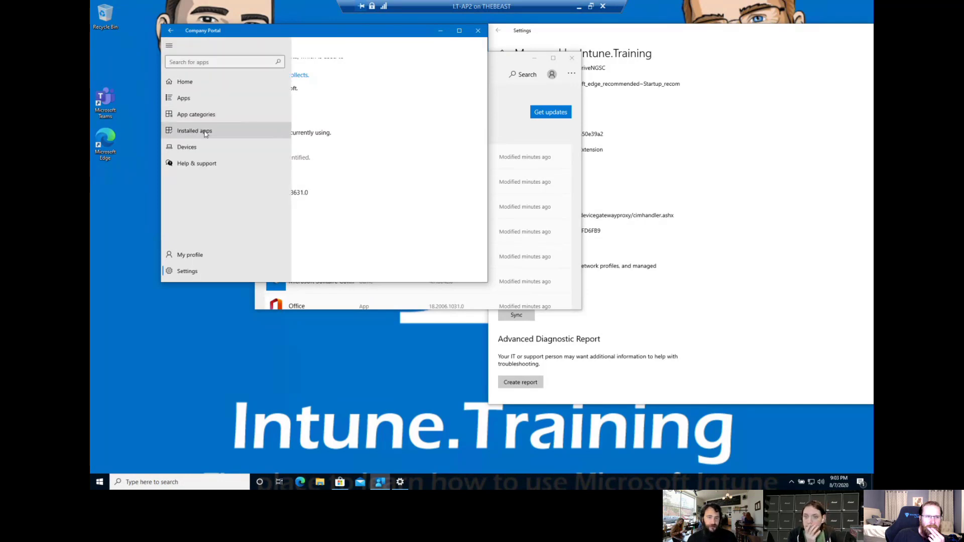
{"action": "left_click", "coordinate": [211, 148]}
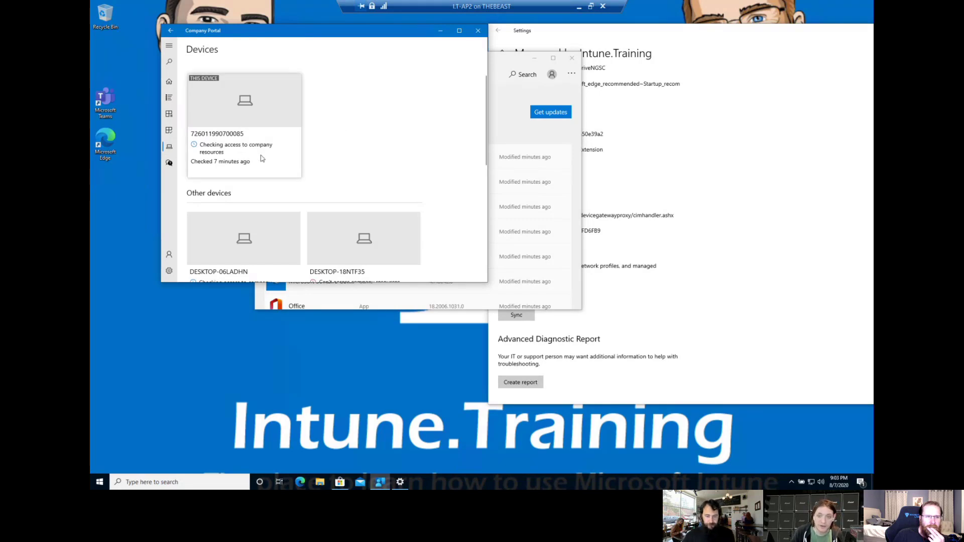
{"action": "left_click", "coordinate": [261, 159]}
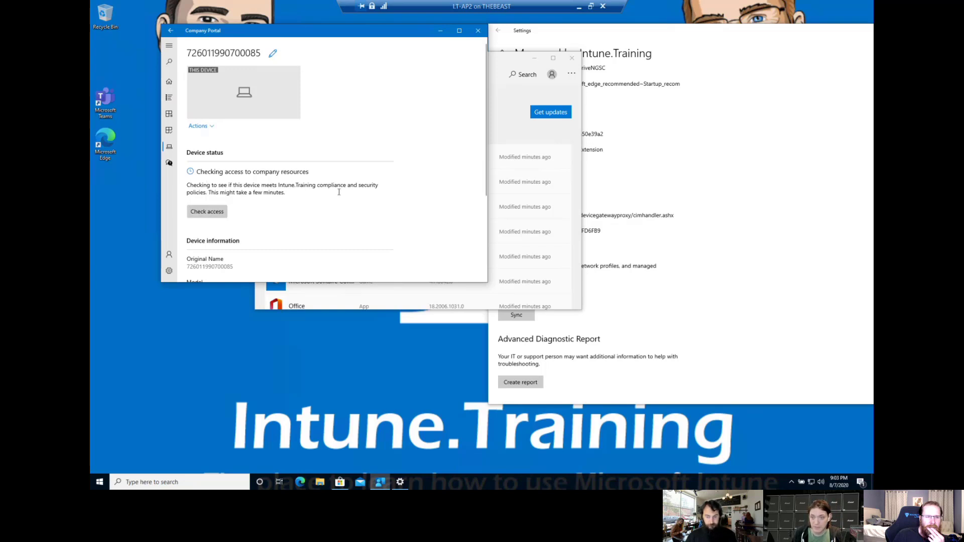
Dismiss the Microsoft Store updates notification and open the Windows notification settings
{"action": "left_click", "coordinate": [860, 482]}
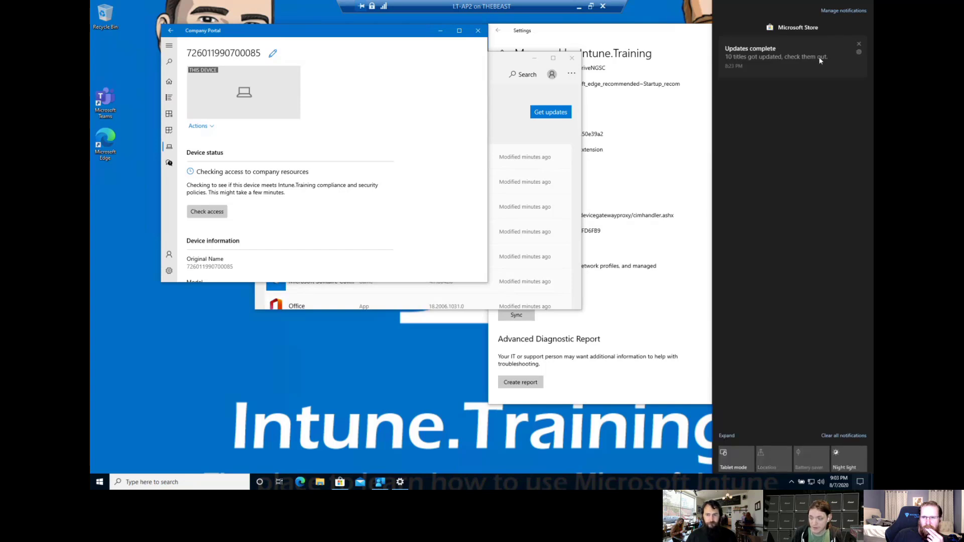
{"action": "left_click", "coordinate": [859, 45]}
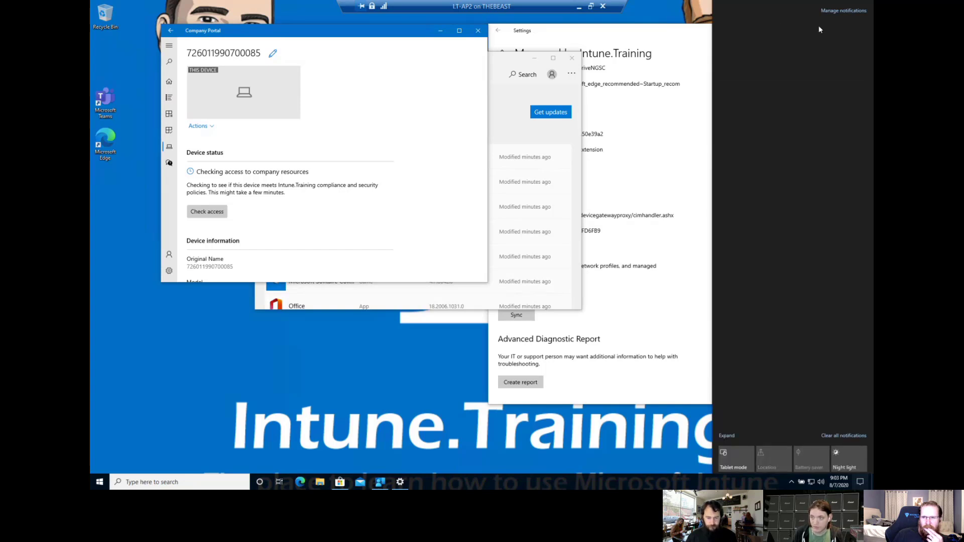
{"action": "left_click", "coordinate": [846, 10]}
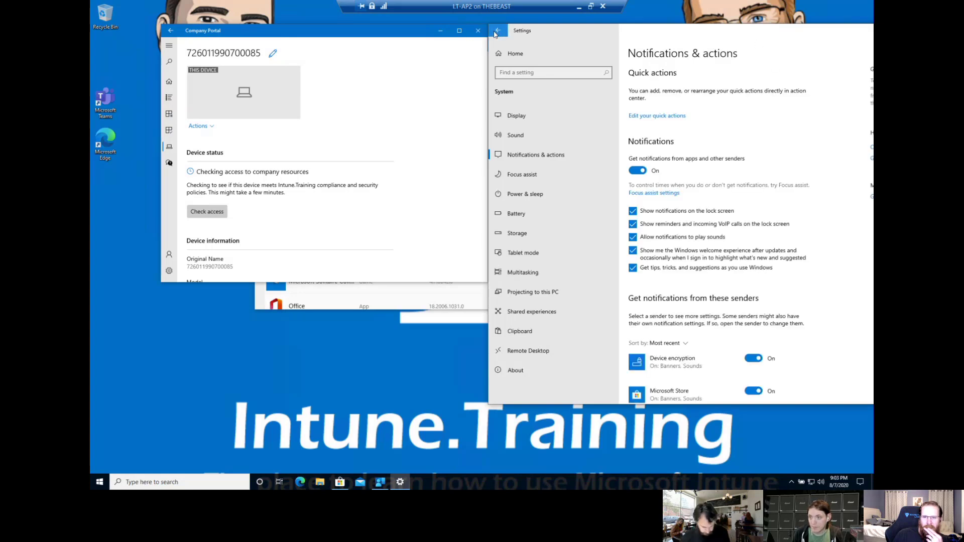
Compare the last attempted sync in the Intune.Training management info with the device's last checked status in Company Portal
{"action": "scroll", "coordinate": [553, 205], "scroll_direction": "down", "scroll_amount": 3}
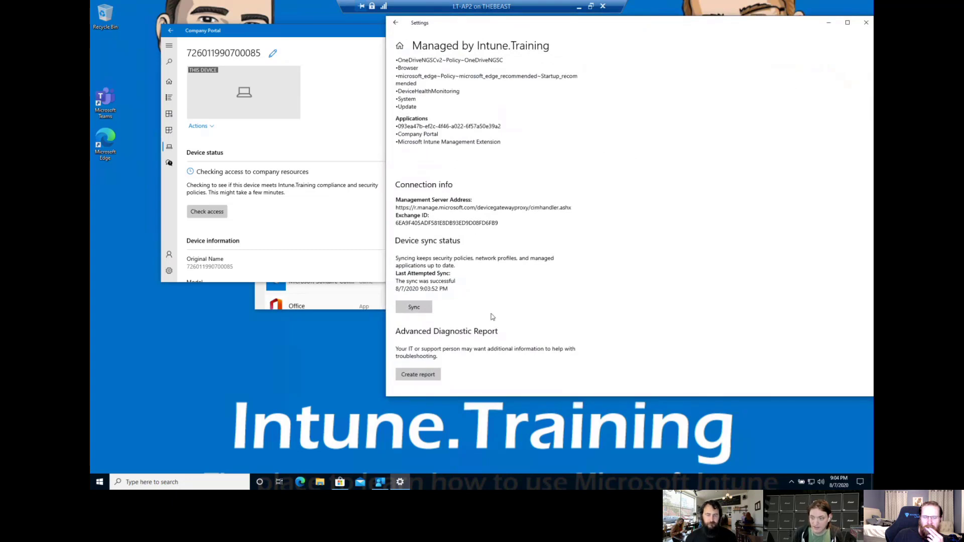
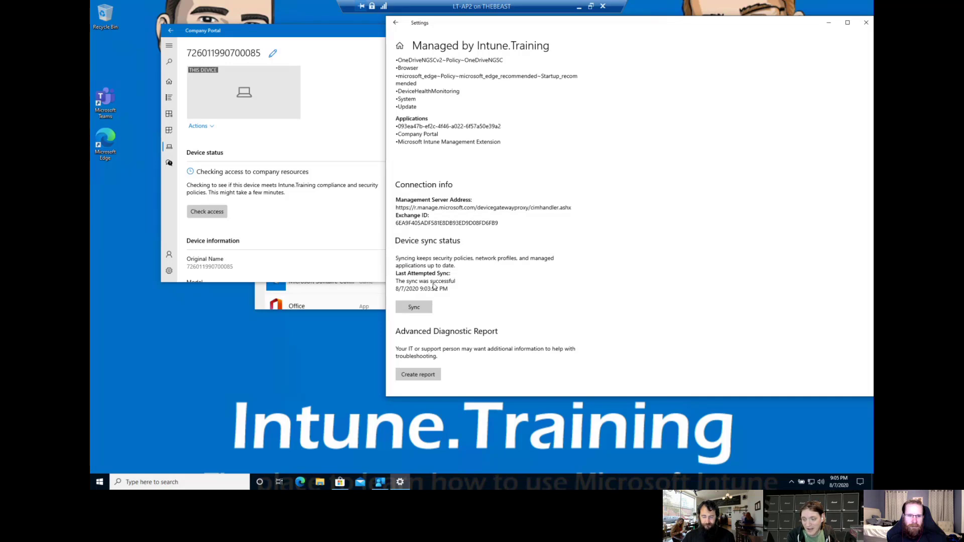
{"action": "left_click", "coordinate": [308, 34]}
{"action": "scroll", "coordinate": [304, 211], "scroll_direction": "down", "scroll_amount": 3}
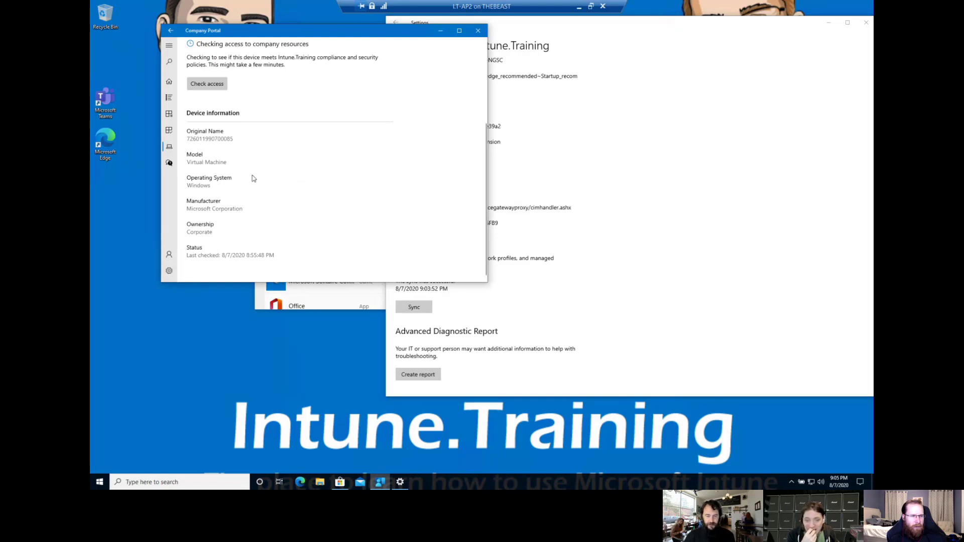
{"action": "scroll", "coordinate": [253, 179], "scroll_direction": "up", "scroll_amount": 3}
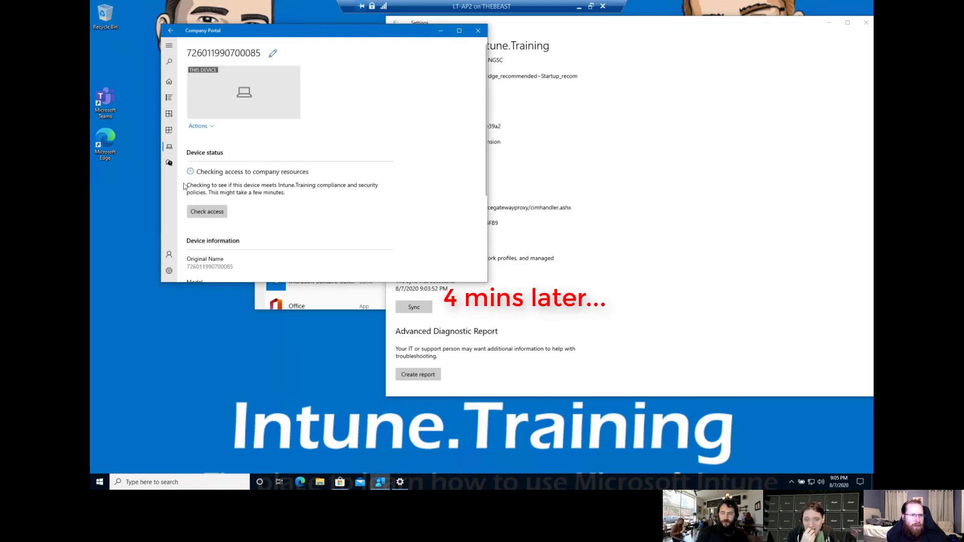
{"action": "left_click", "coordinate": [169, 271]}
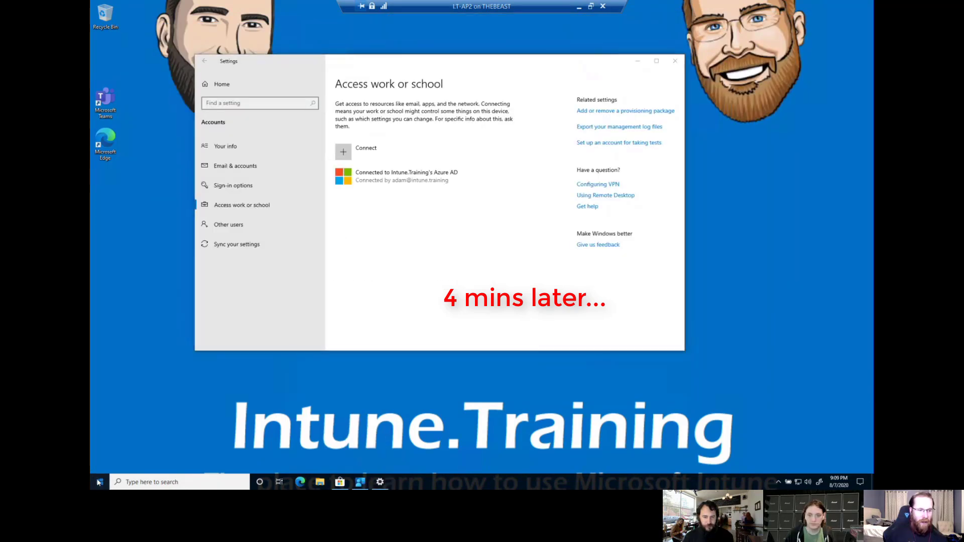
Look through the Windows app list down to the M and O entries to verify which built-in apps were removed
{"action": "left_click", "coordinate": [98, 481]}
{"action": "scroll", "coordinate": [169, 331], "scroll_direction": "down", "scroll_amount": 5}
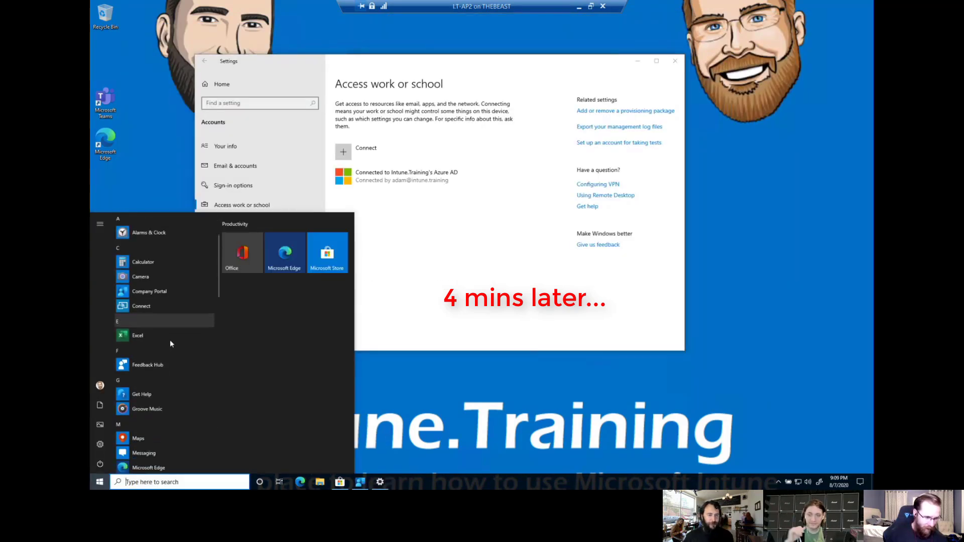
{"action": "scroll", "coordinate": [178, 410], "scroll_direction": "down", "scroll_amount": 2}
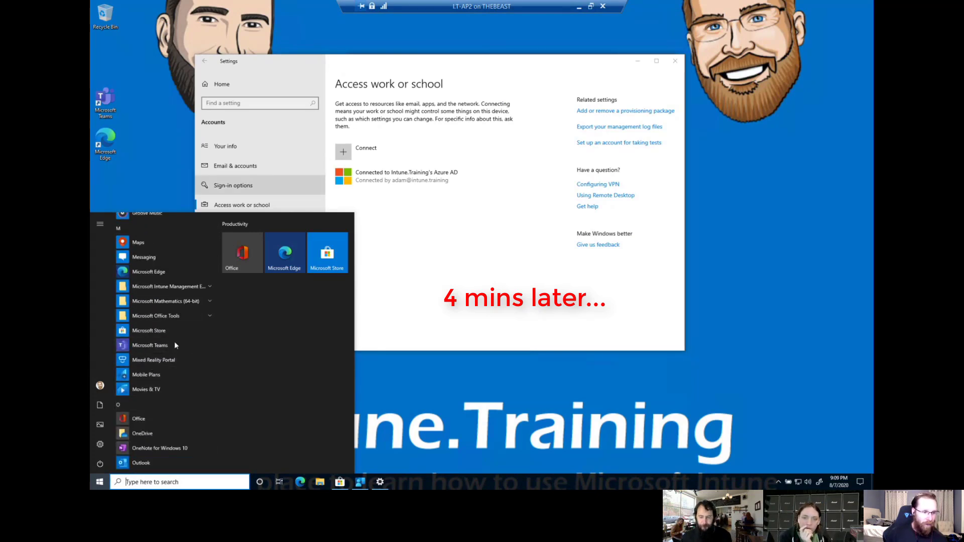
Switch to Company Portal and review the installed apps and their statuses in a detailed list view
{"action": "left_click", "coordinate": [361, 483]}
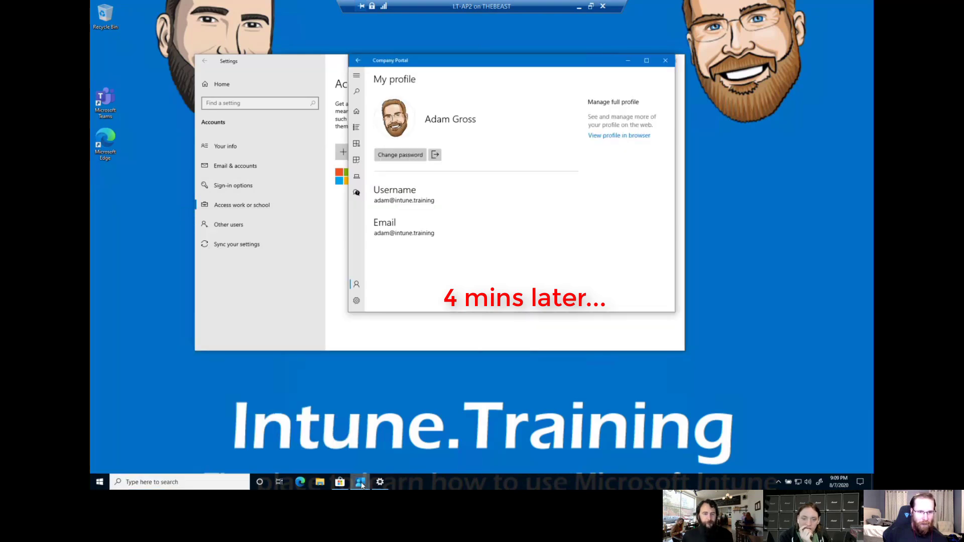
{"action": "left_click", "coordinate": [356, 75]}
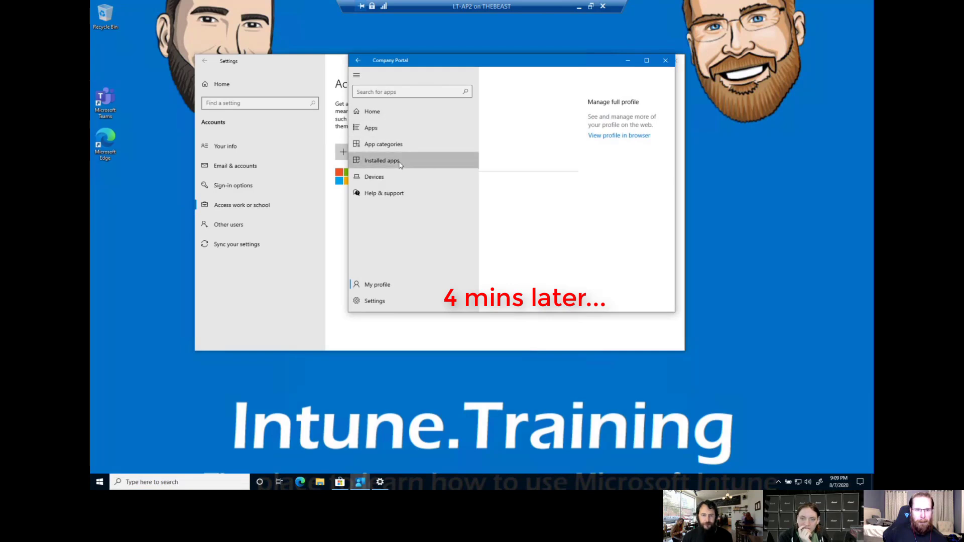
{"action": "left_click", "coordinate": [420, 160]}
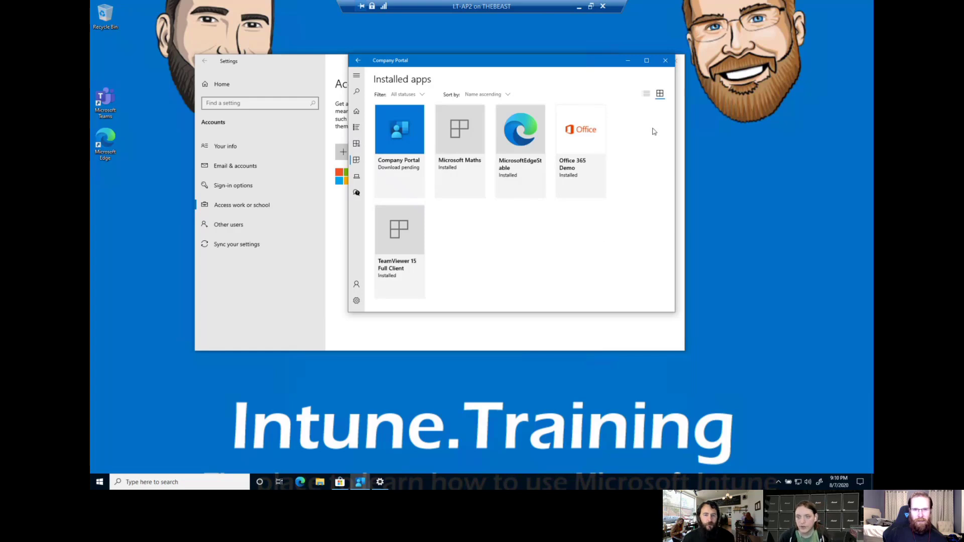
{"action": "left_click", "coordinate": [647, 95]}
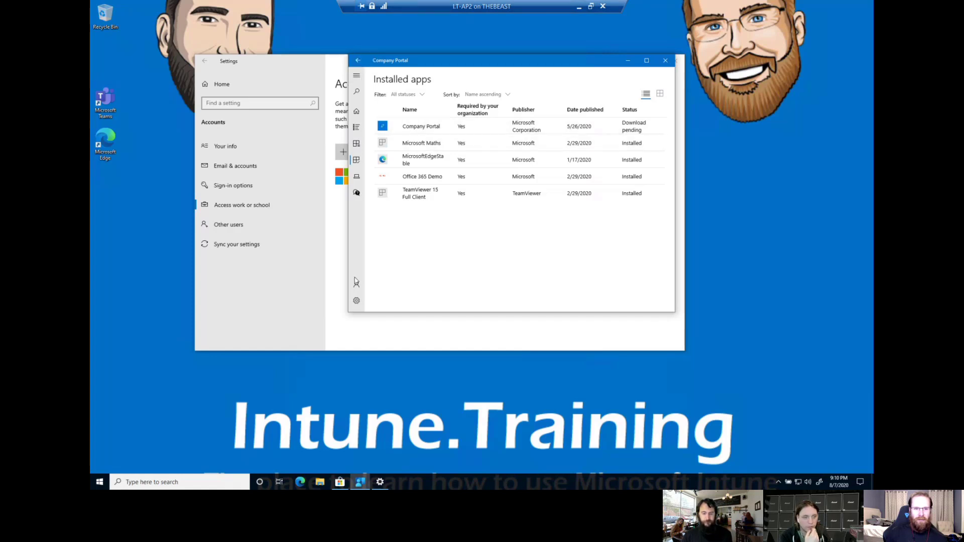
Start a manual device sync from the Company Portal settings and move the window slightly lower
{"action": "left_click", "coordinate": [356, 300]}
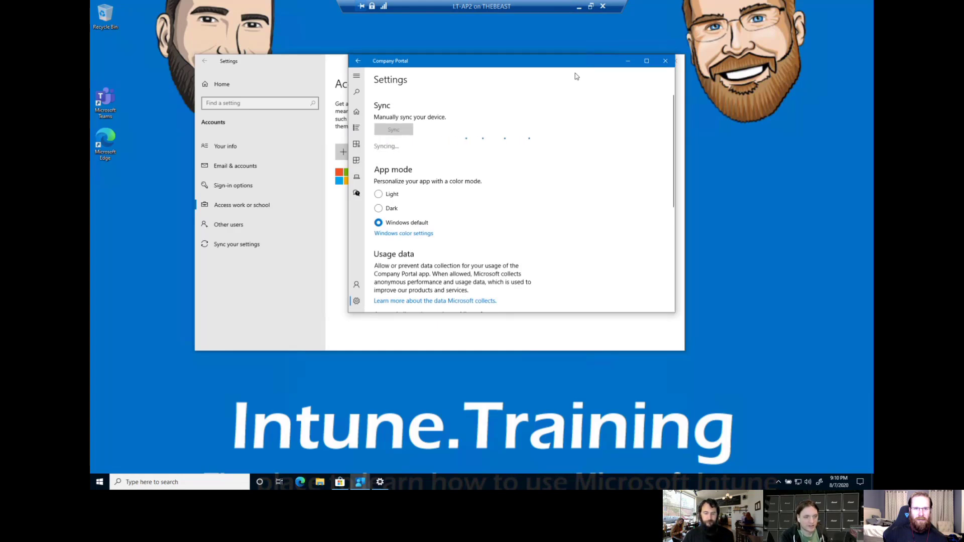
{"action": "left_click_drag", "start_coordinate": [577, 68], "coordinate": [573, 89]}
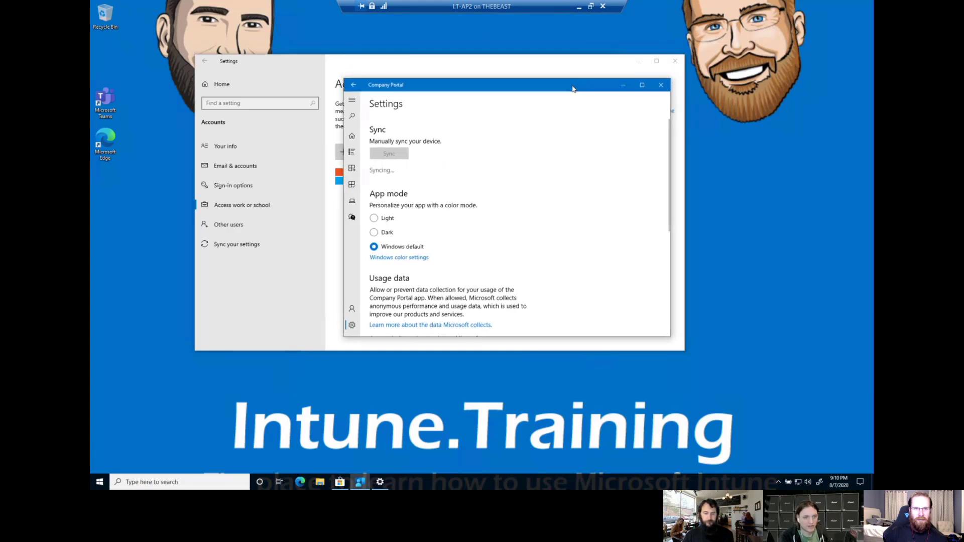
Minimize the LT-AP2 virtual machine session and switch to the Microsoft Teams meeting window
{"action": "left_click", "coordinate": [580, 9]}
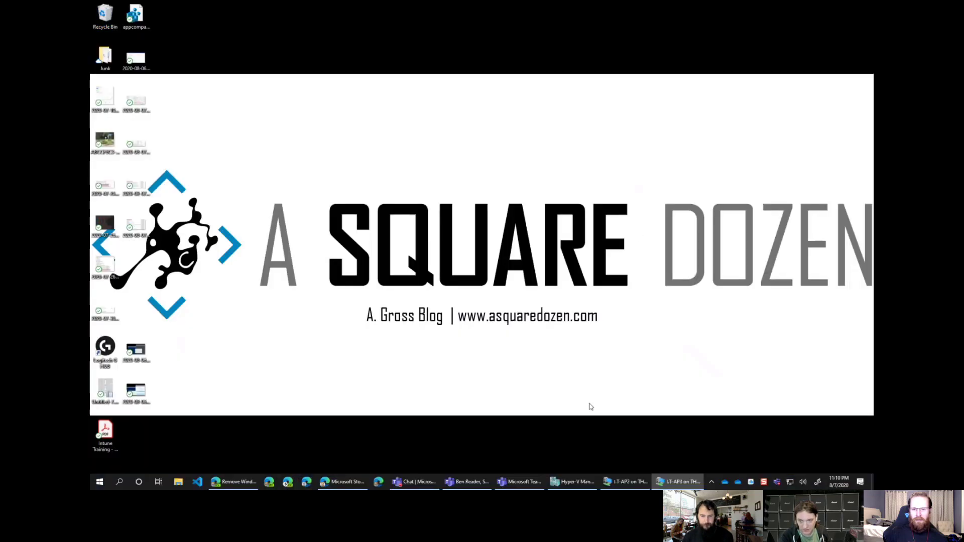
{"action": "left_click", "coordinate": [471, 482]}
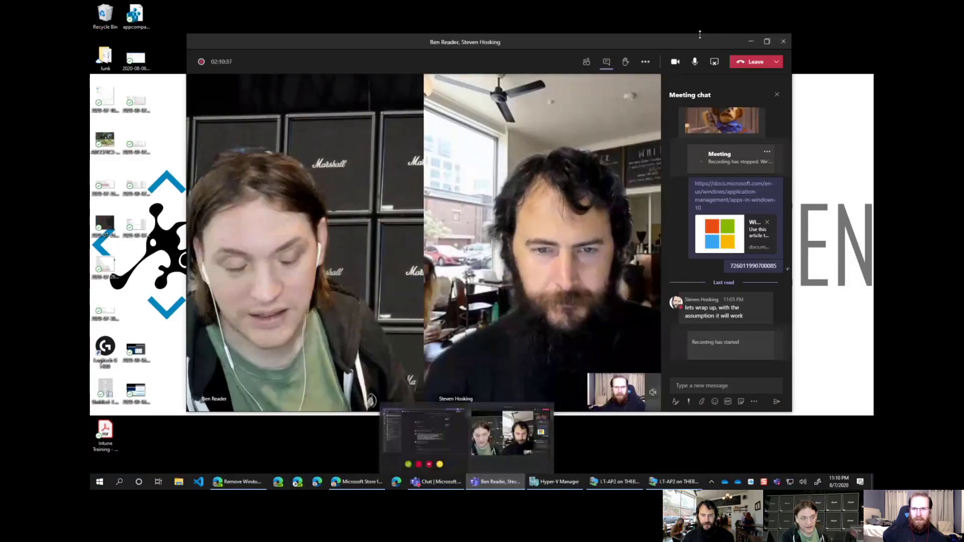